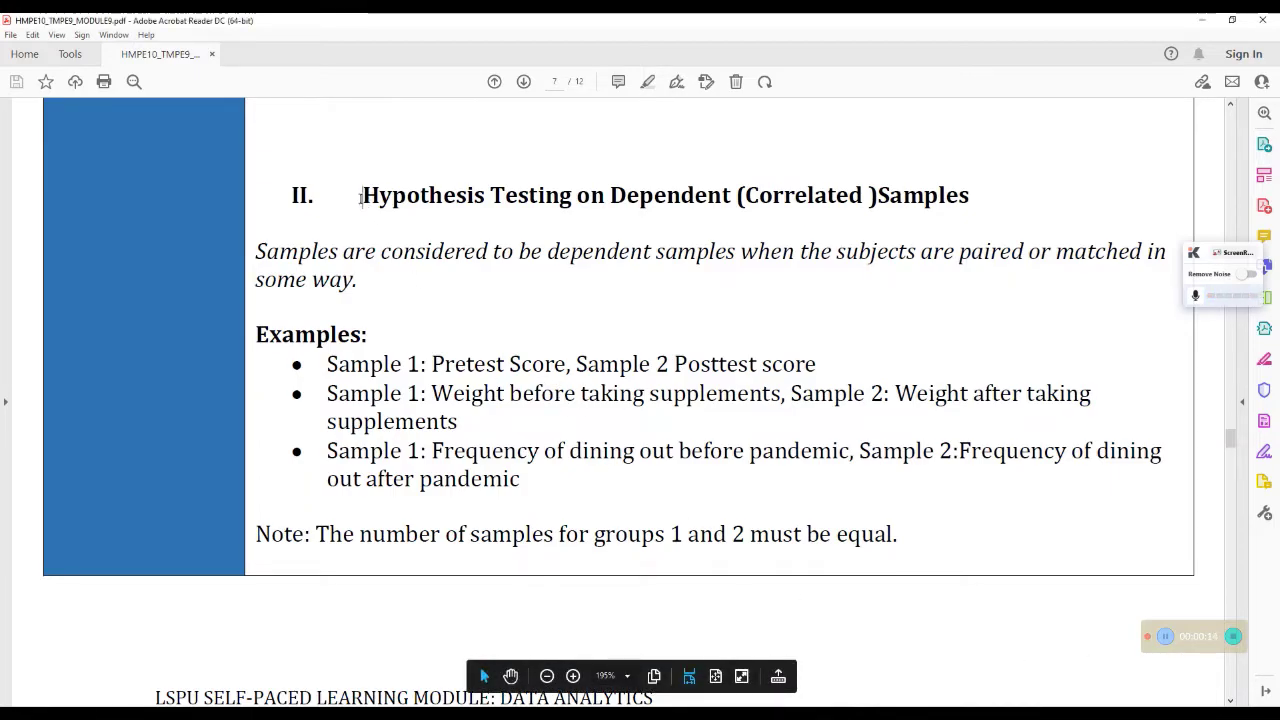
# Step: Highlight the page 7 heading 'Hypothesis Testing on Dependent', then clear the highlight
pyautogui.moveTo(362, 195); pyautogui.dragTo(680, 193)
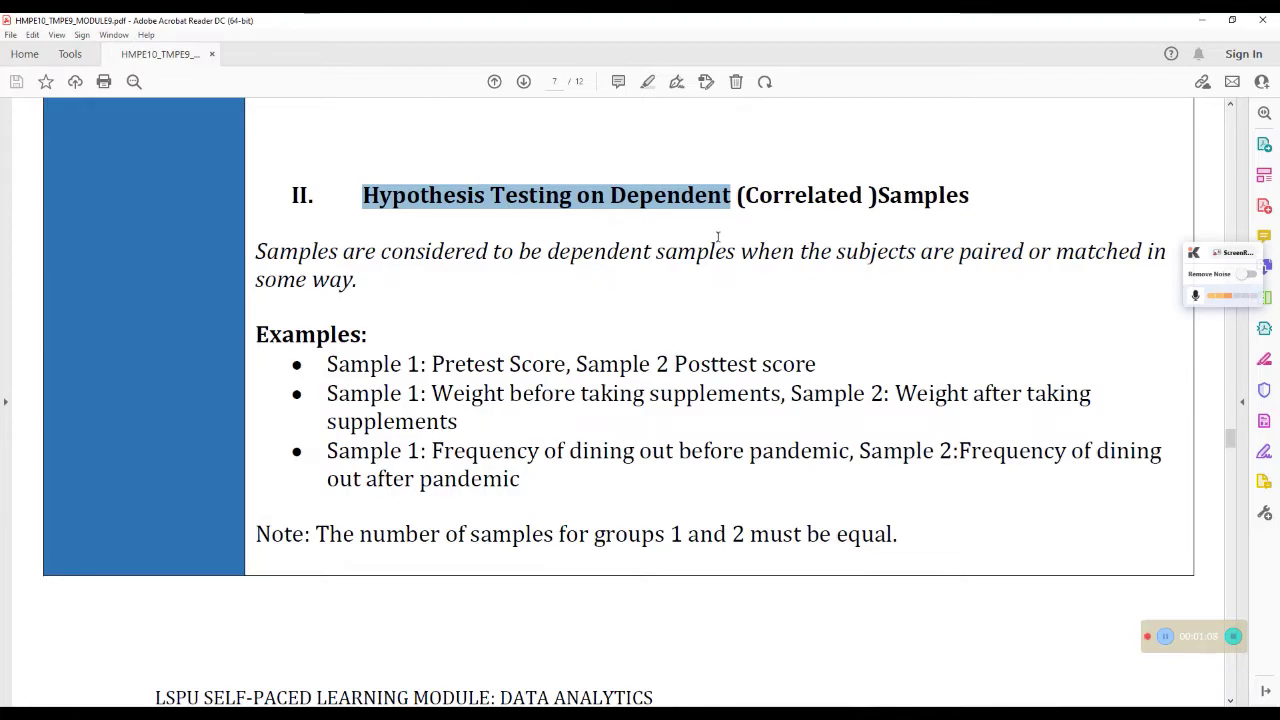
pyautogui.click(684, 196)
# Step: Mark 'Dependent', then the first example's 'Pretest Score' and 'Posttest score' in turn
pyautogui.moveTo(626, 196); pyautogui.dragTo(732, 195)
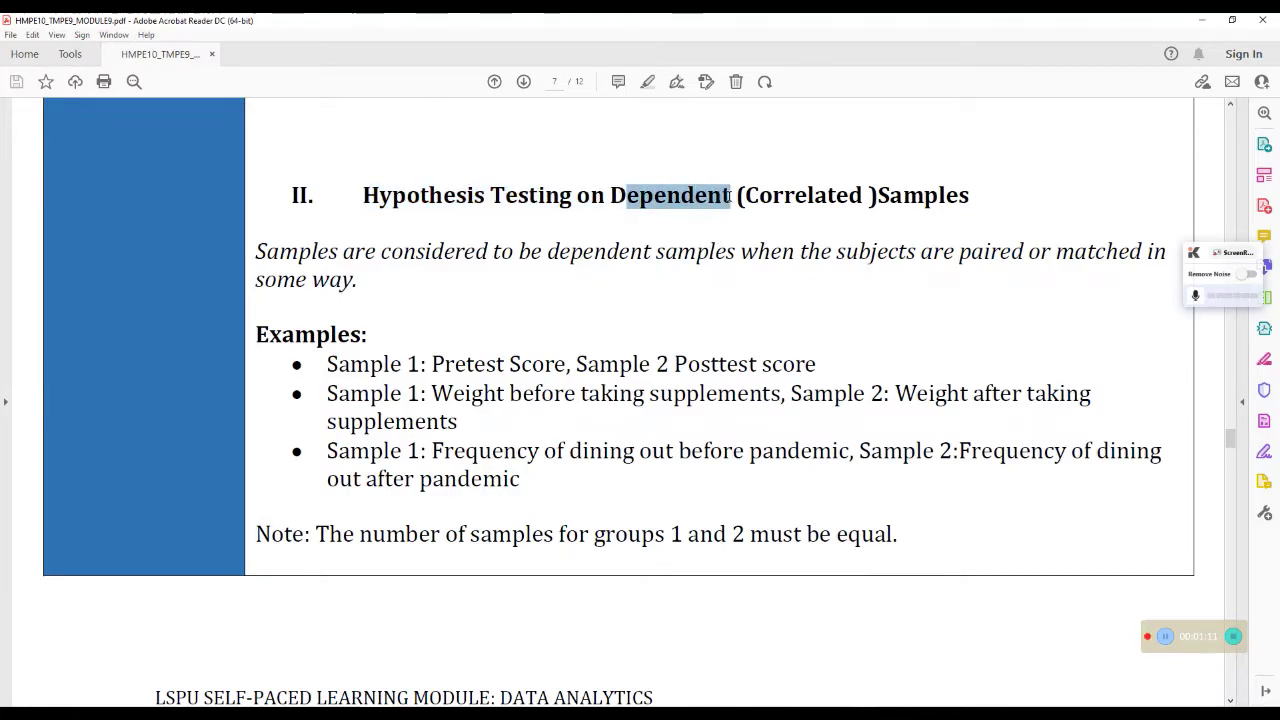
pyautogui.click(416, 376)
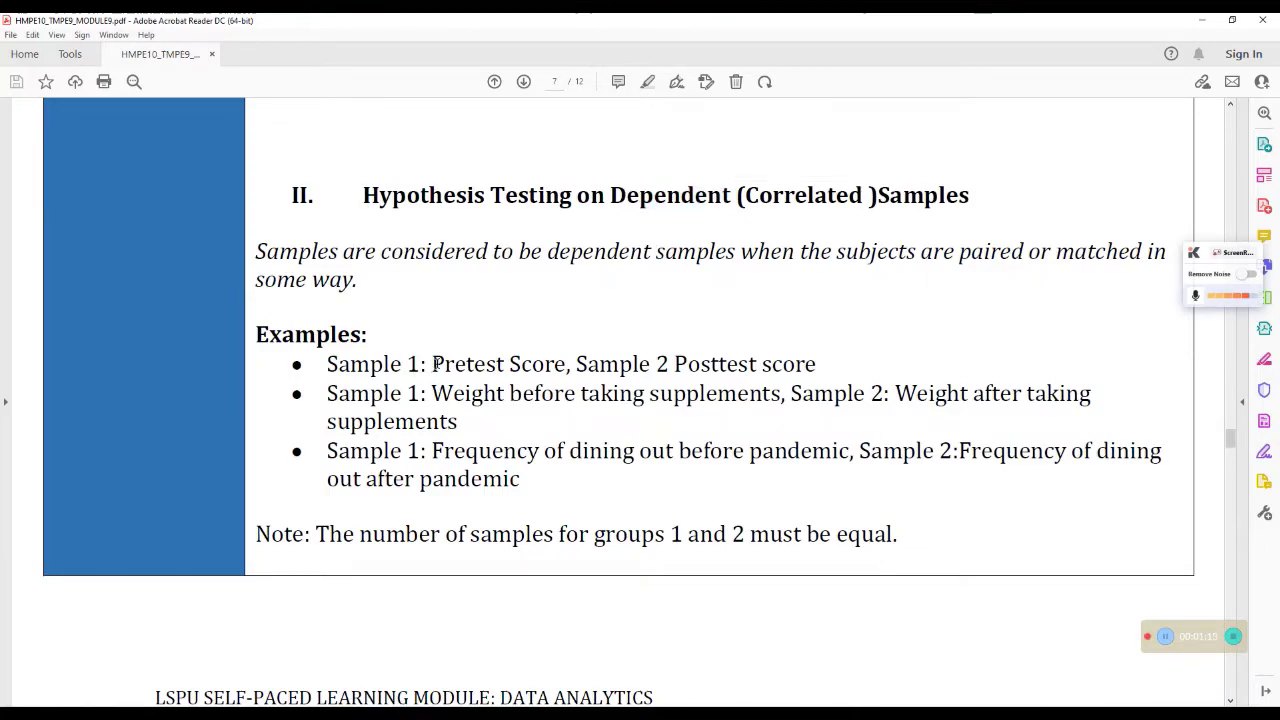
pyautogui.moveTo(432, 364); pyautogui.dragTo(558, 366)
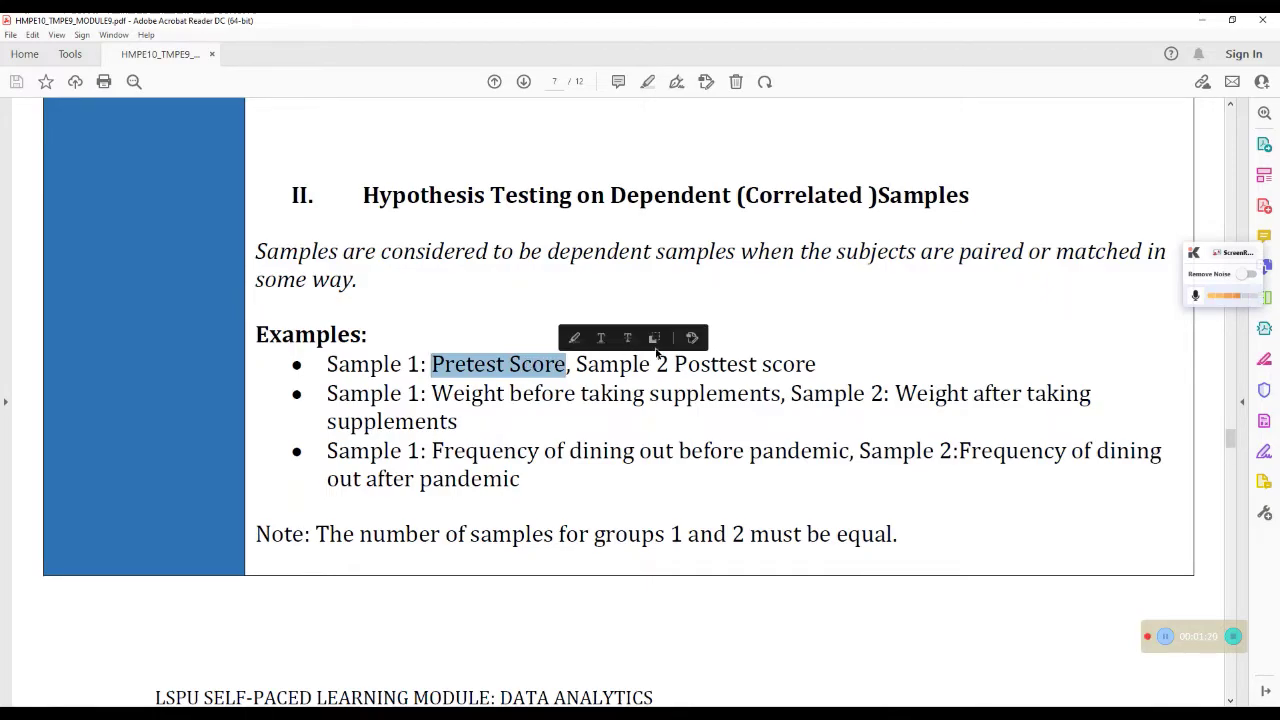
pyautogui.click(670, 363)
pyautogui.moveTo(674, 363); pyautogui.dragTo(803, 372)
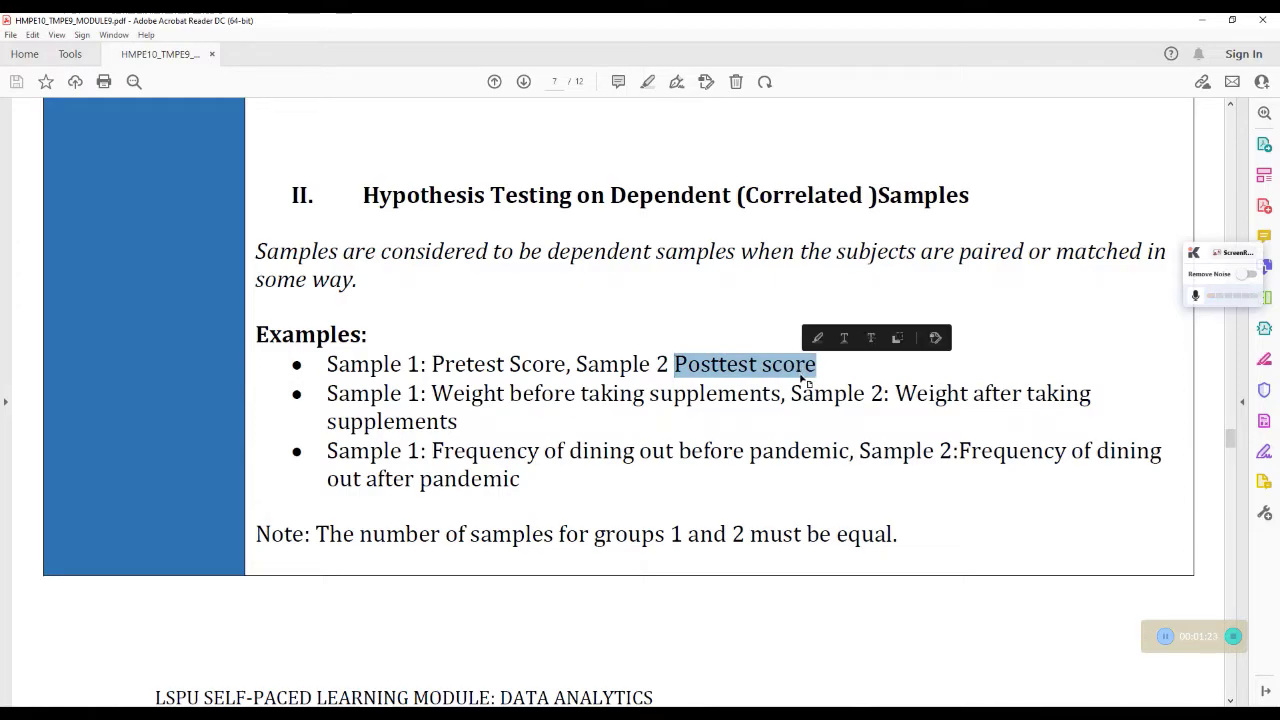
pyautogui.click(435, 395)
# Step: Mark the second example's 'Weight before taking supplements' and 'Weight after taking supplements'
pyautogui.moveTo(435, 395); pyautogui.dragTo(713, 397)
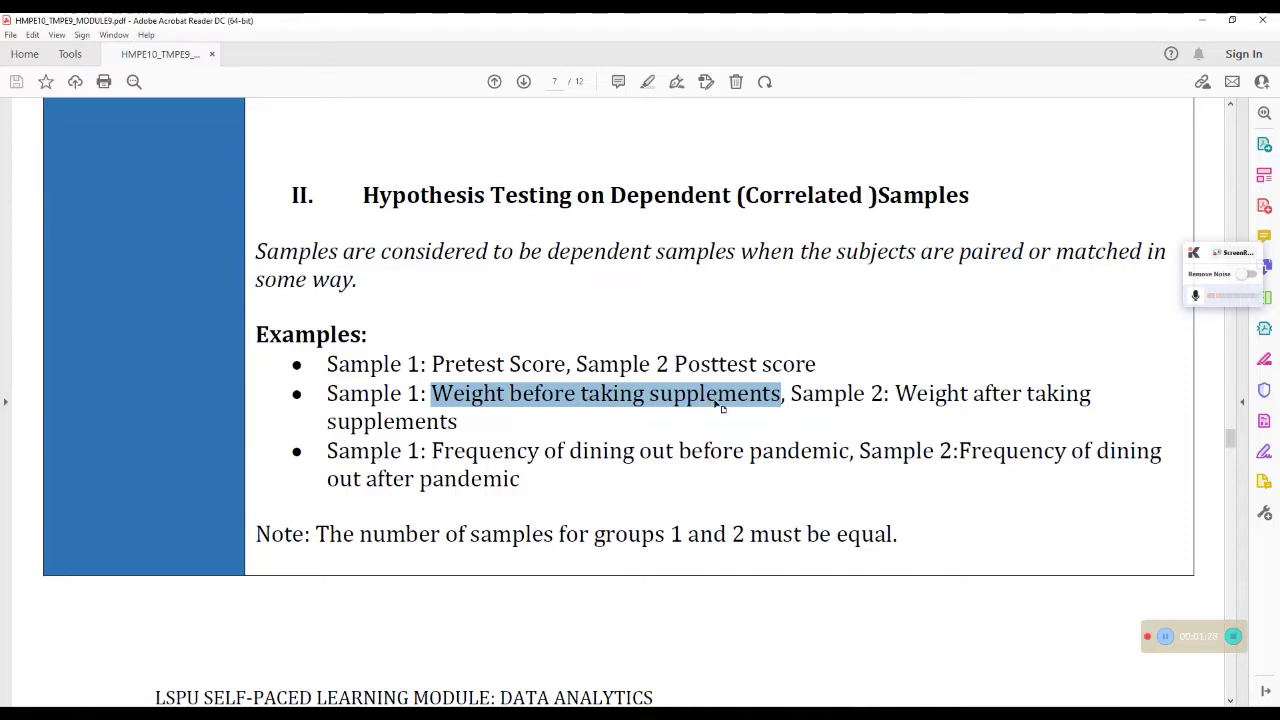
pyautogui.moveTo(713, 397); pyautogui.dragTo(714, 398)
pyautogui.moveTo(895, 393); pyautogui.dragTo(473, 420)
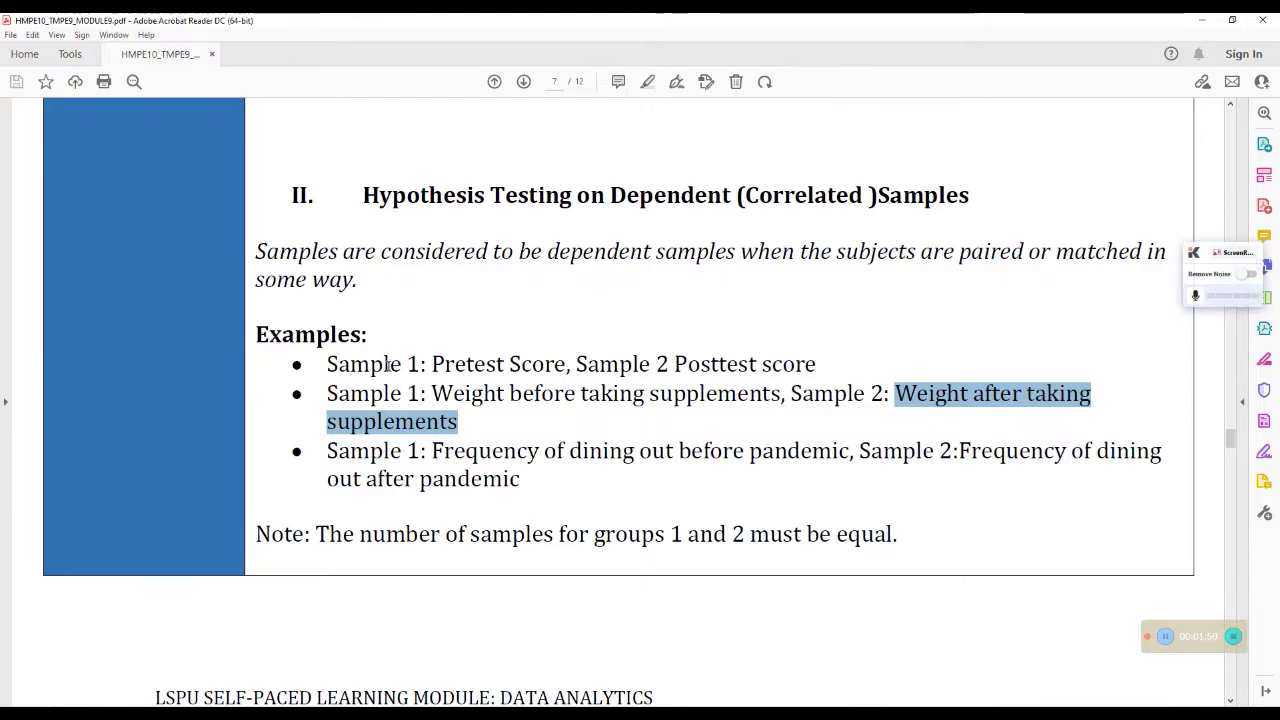
pyautogui.scroll(-1, 390, 370)
# Step: Scroll to page 8's Assumptions box and the Case Problem 2 dining-frequency table
pyautogui.scroll(-7, 390, 370)
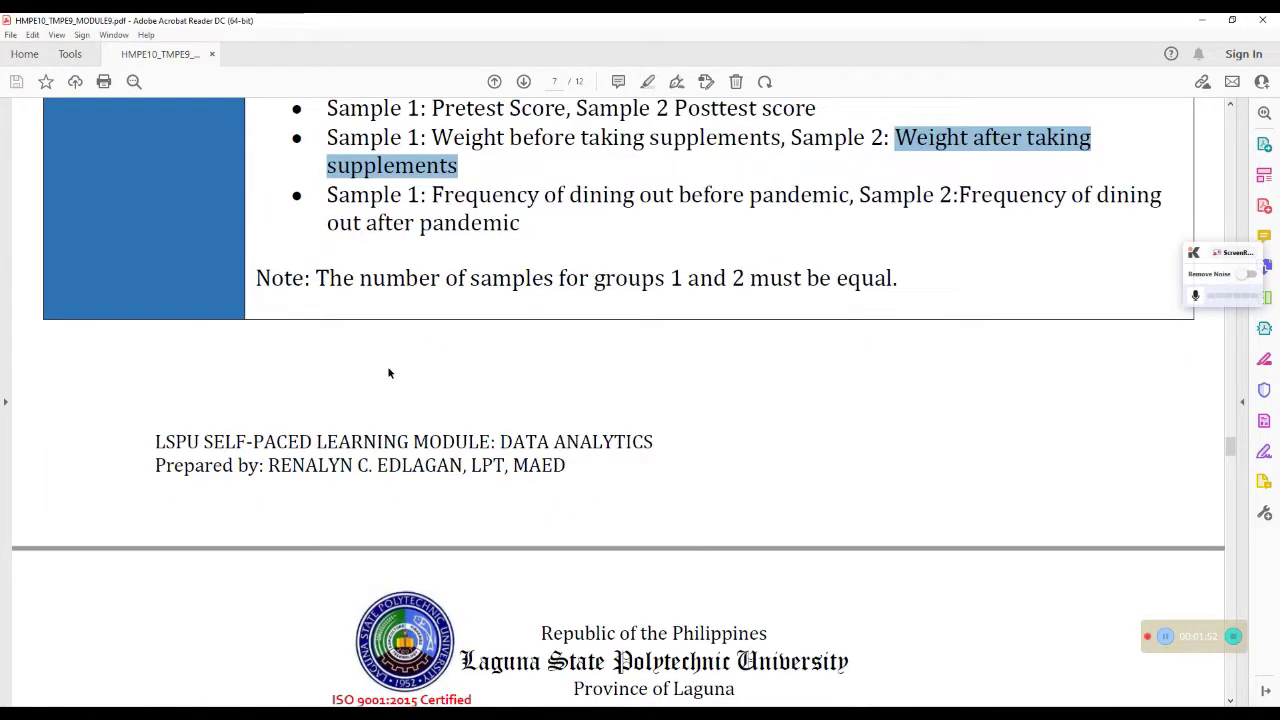
pyautogui.scroll(-3, 386, 363)
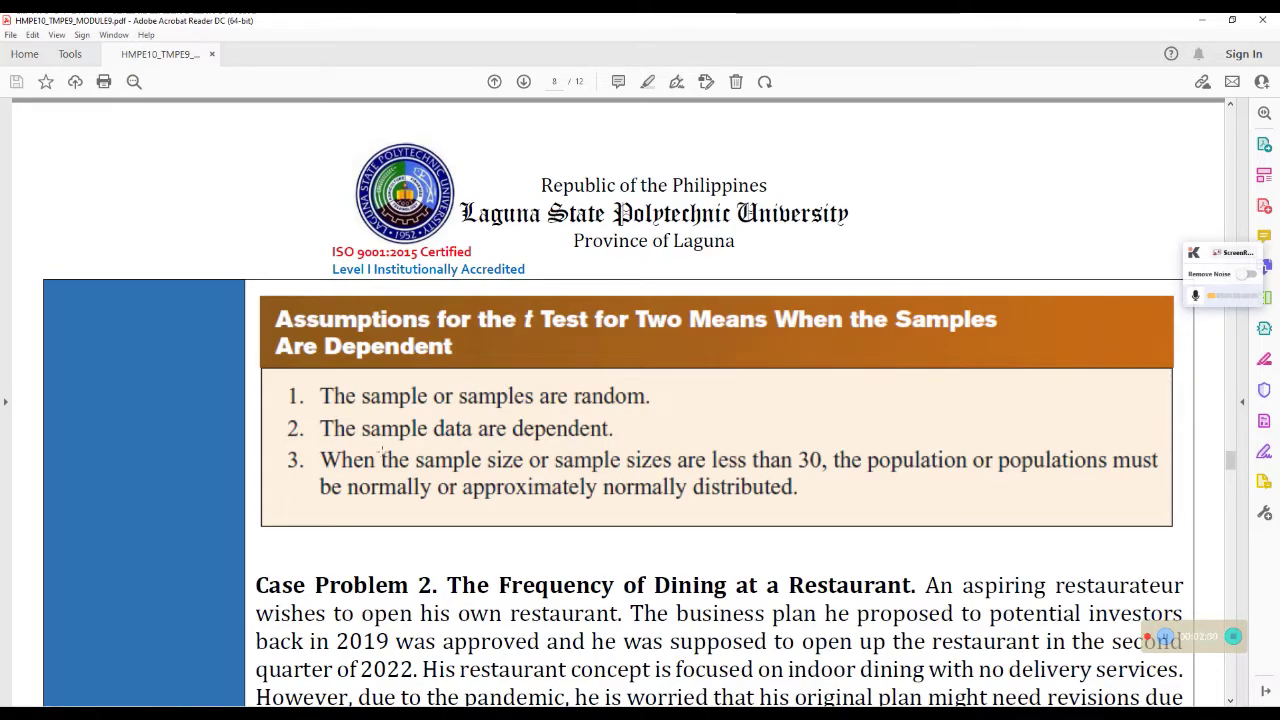
pyautogui.scroll(-1, 385, 450)
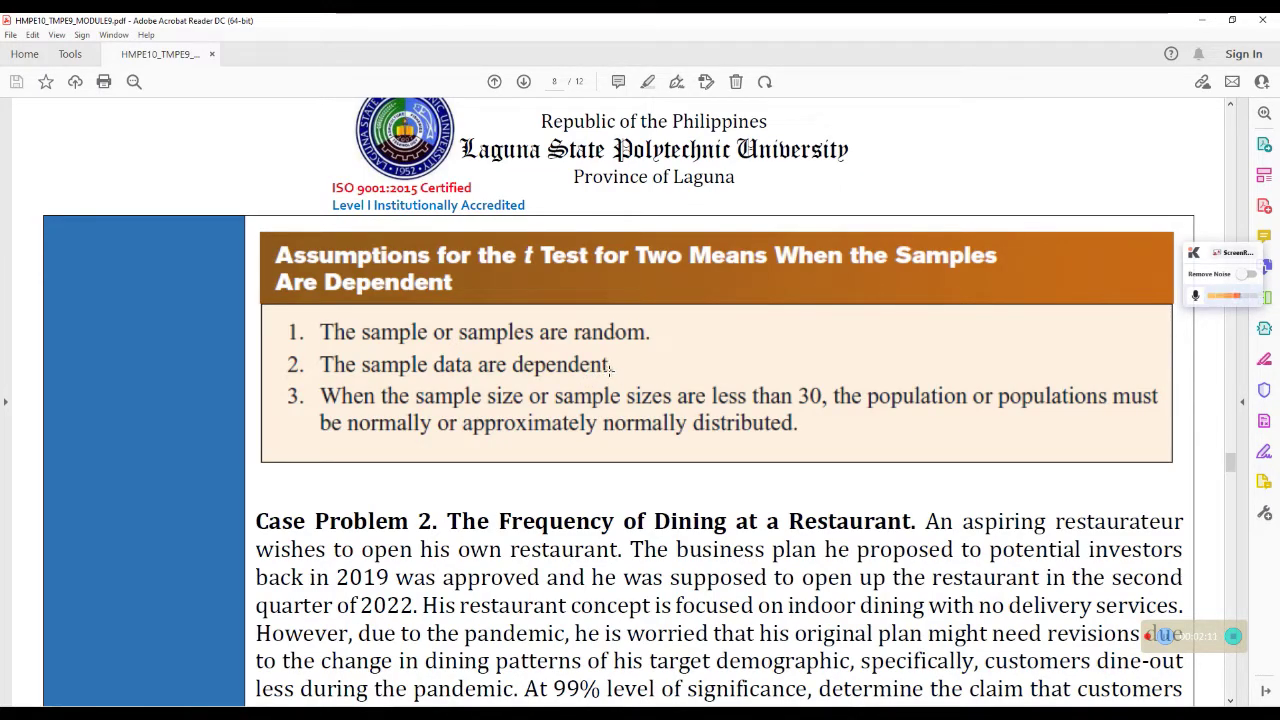
pyautogui.scroll(-2, 608, 370)
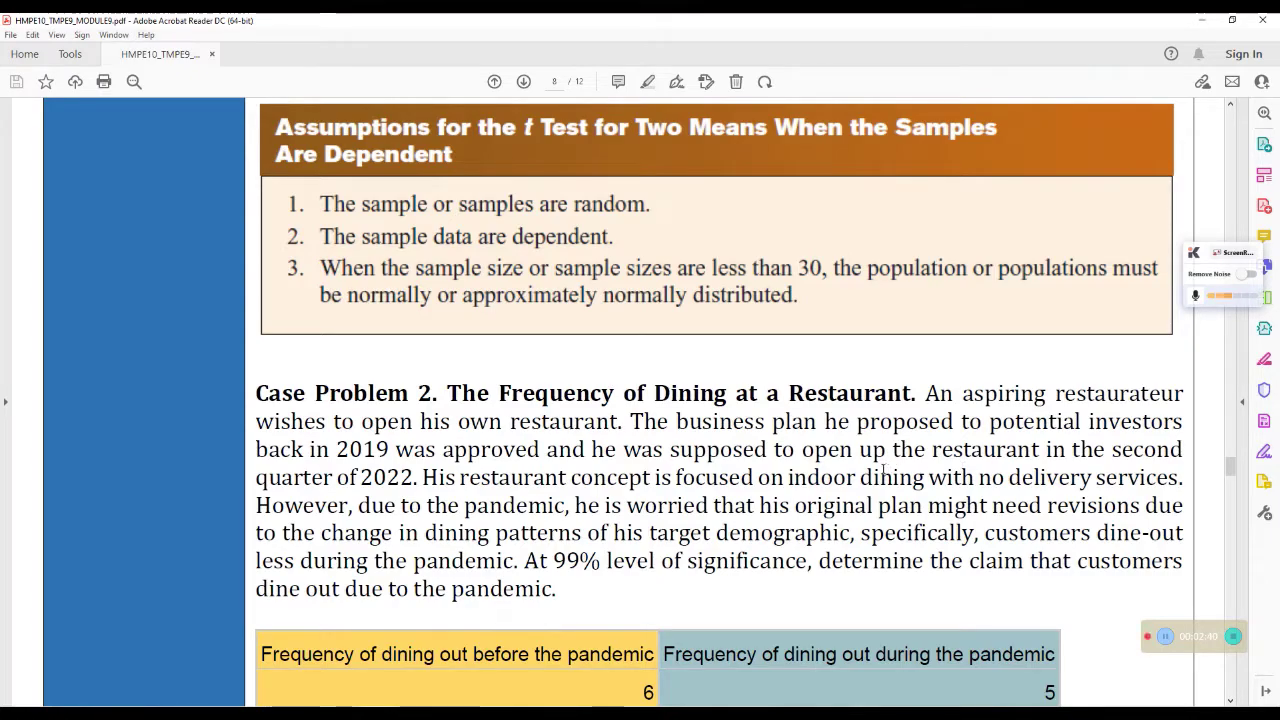
pyautogui.scroll(-1, 540, 514)
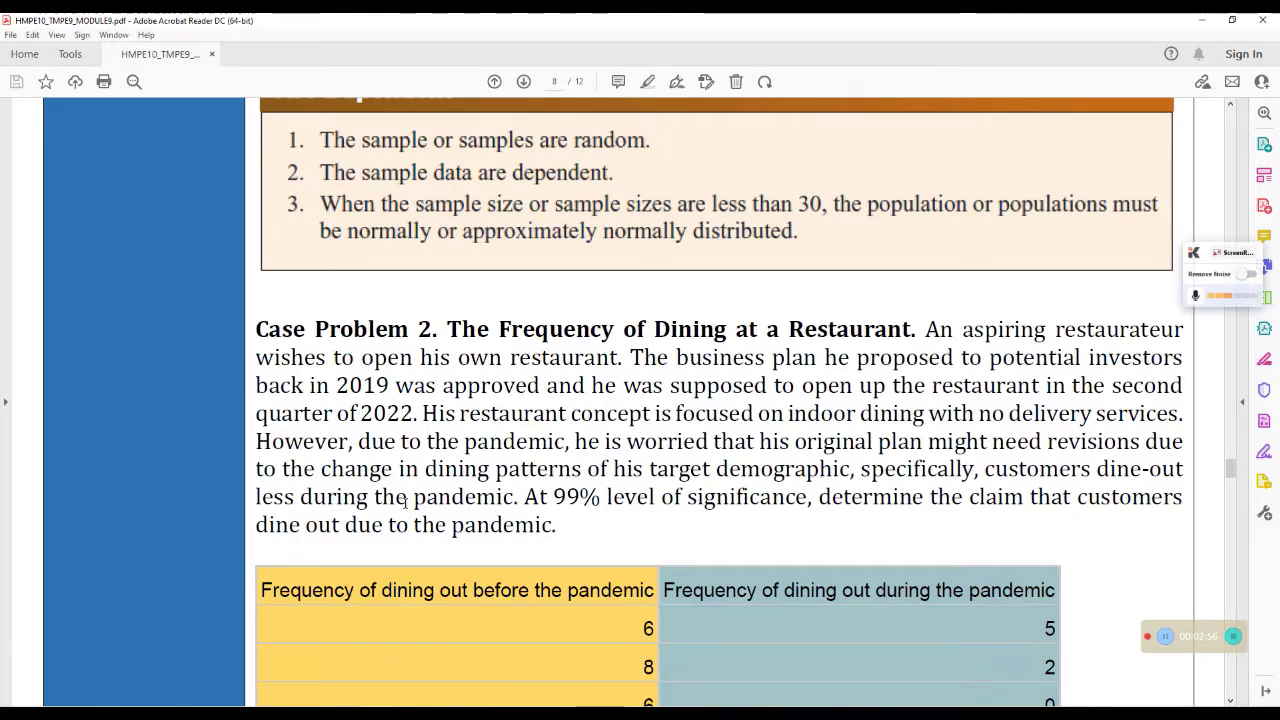
pyautogui.scroll(-3, 406, 509)
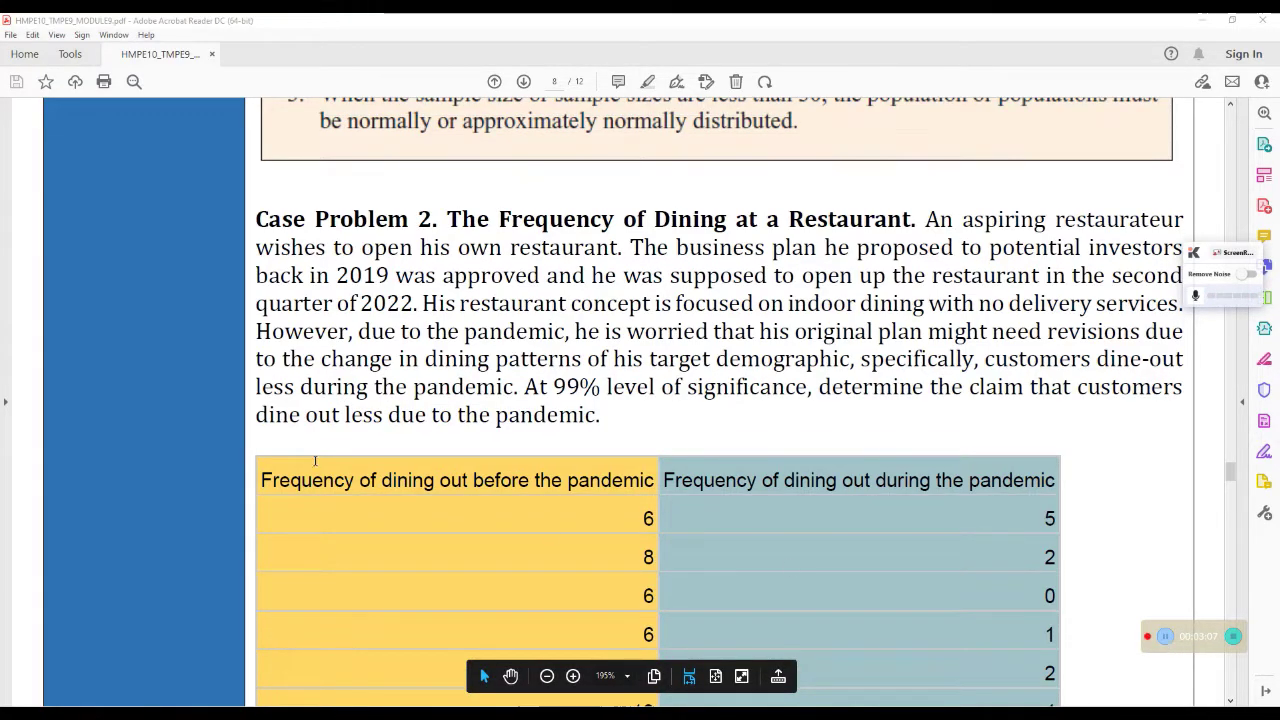
pyautogui.moveTo(344, 422); pyautogui.dragTo(383, 424)
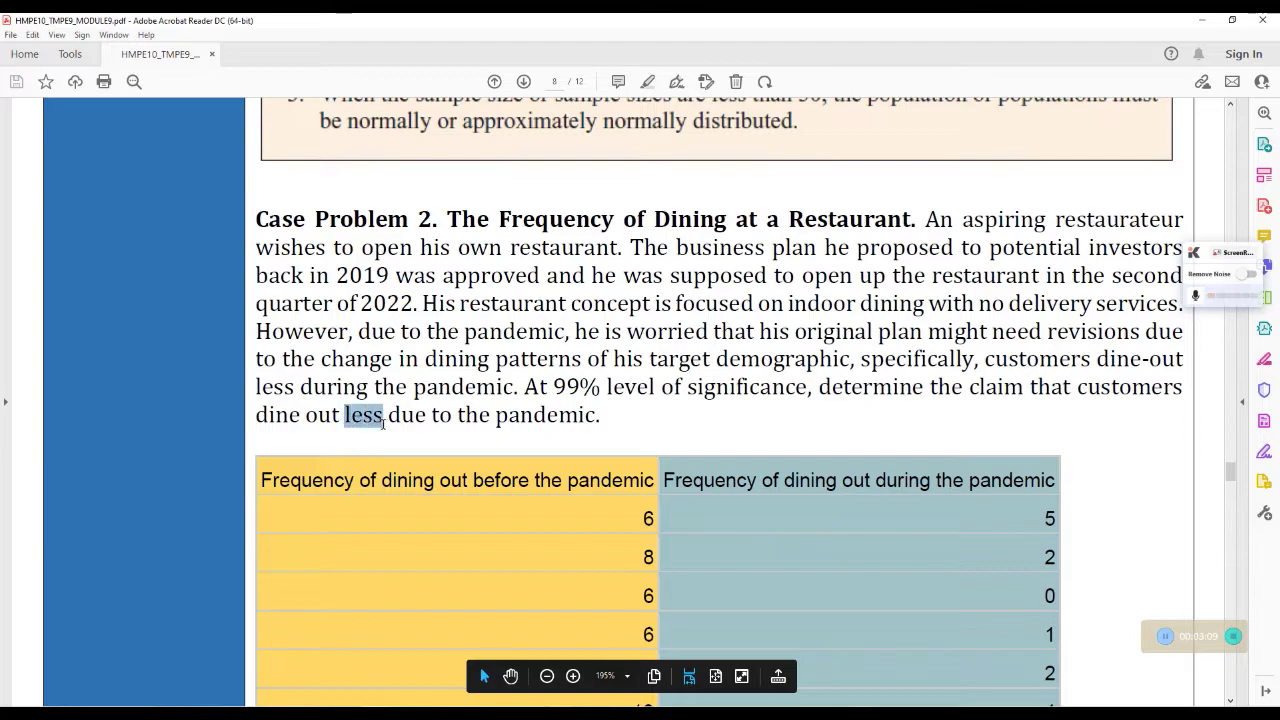
pyautogui.click(393, 439)
# Step: Mark the during-pandemic column header and the first pair of values, 6 and 5
pyautogui.scroll(-1, 380, 447)
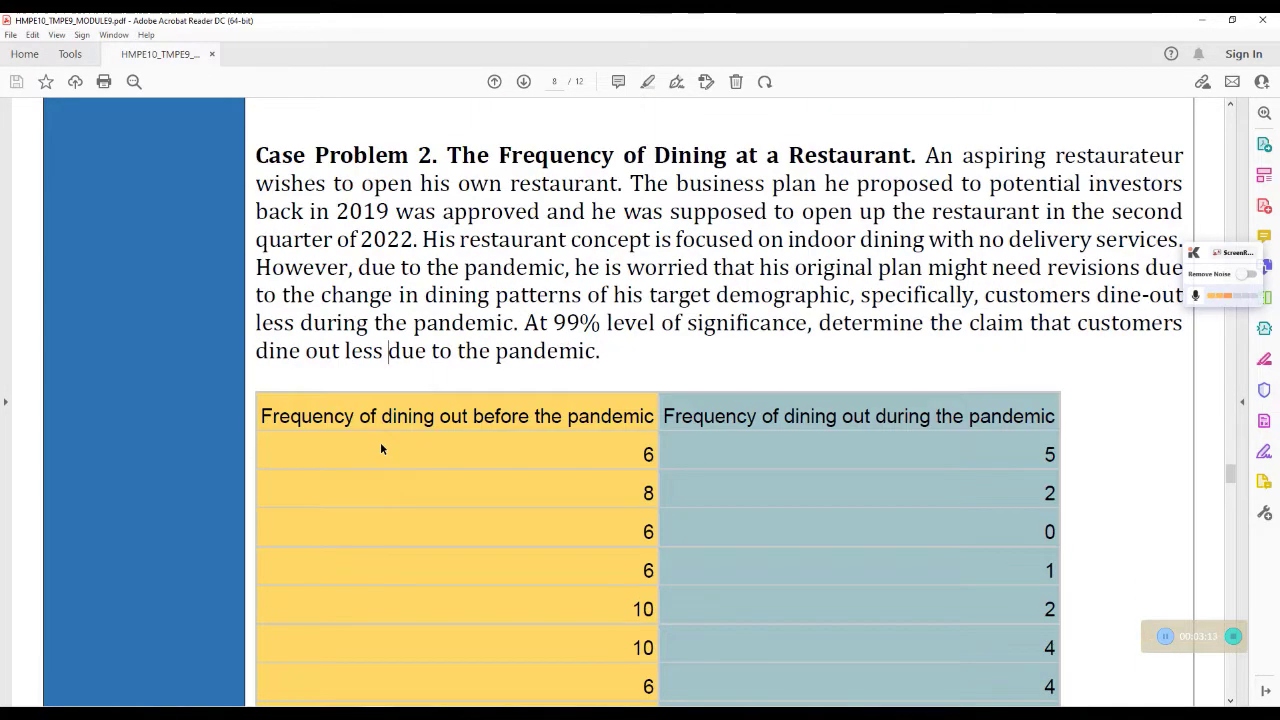
pyautogui.scroll(-2, 383, 437)
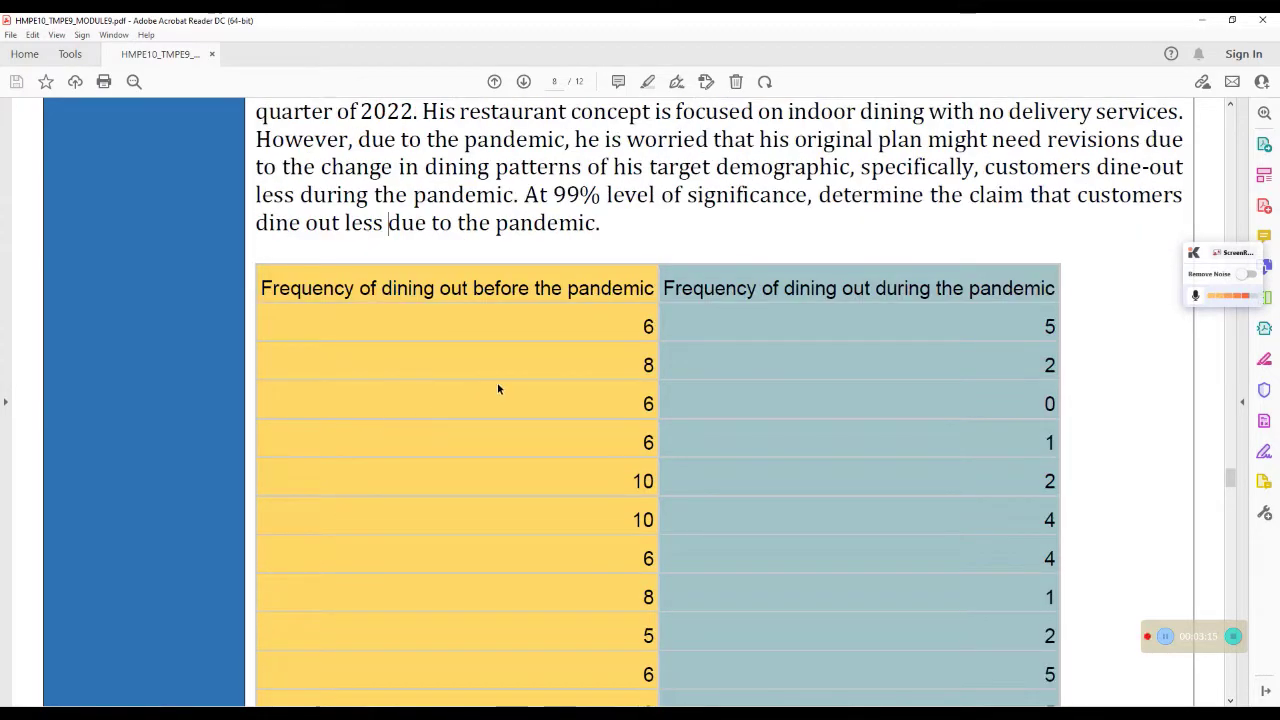
pyautogui.scroll(-4, 734, 328)
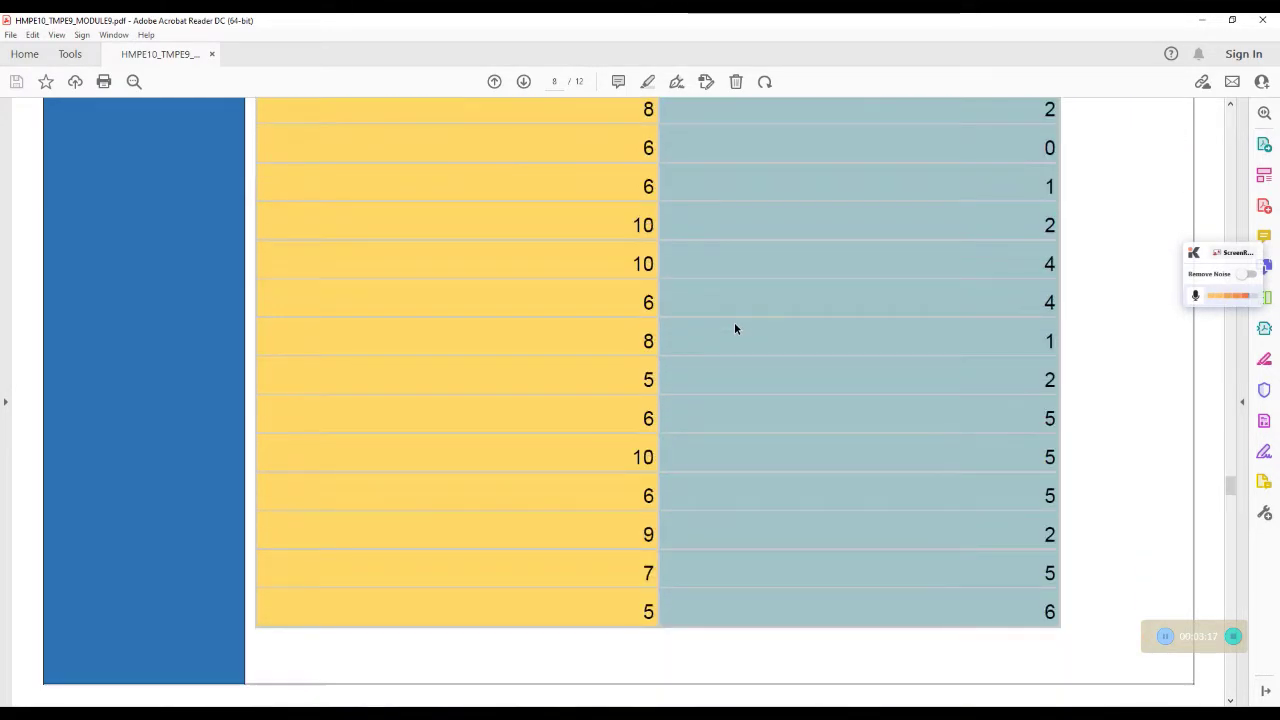
pyautogui.scroll(2, 734, 328)
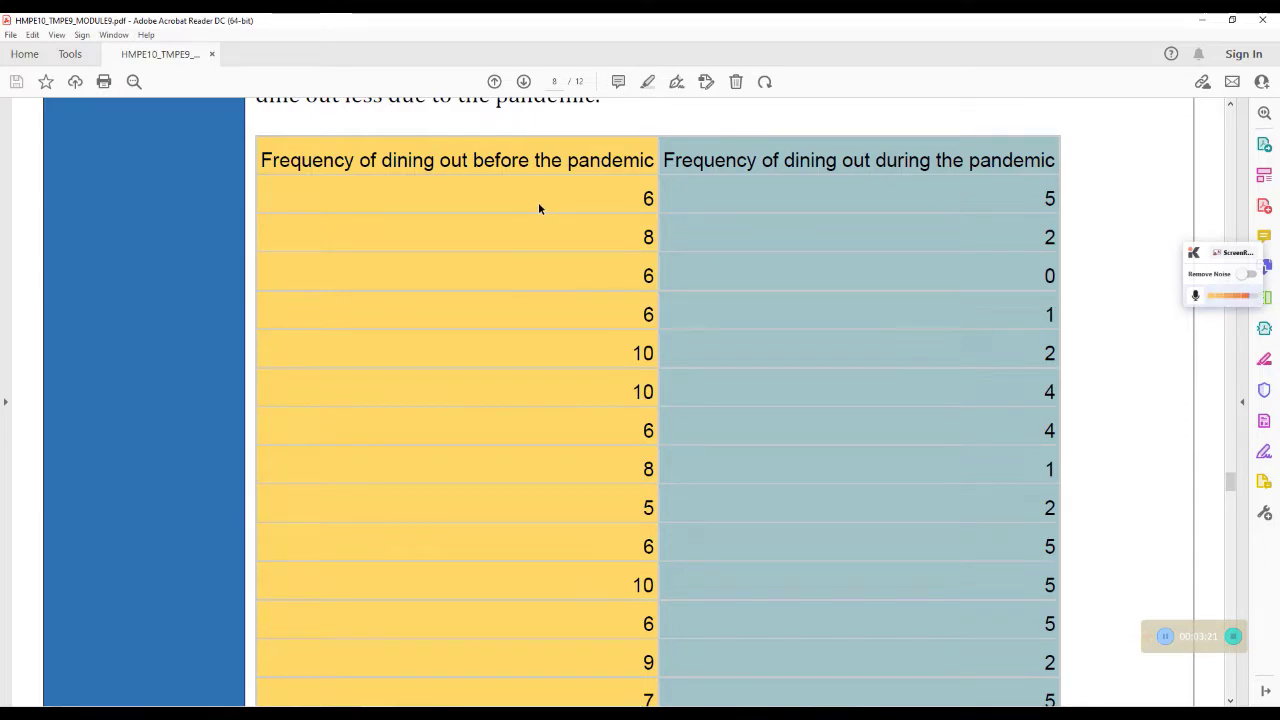
pyautogui.scroll(1, 538, 208)
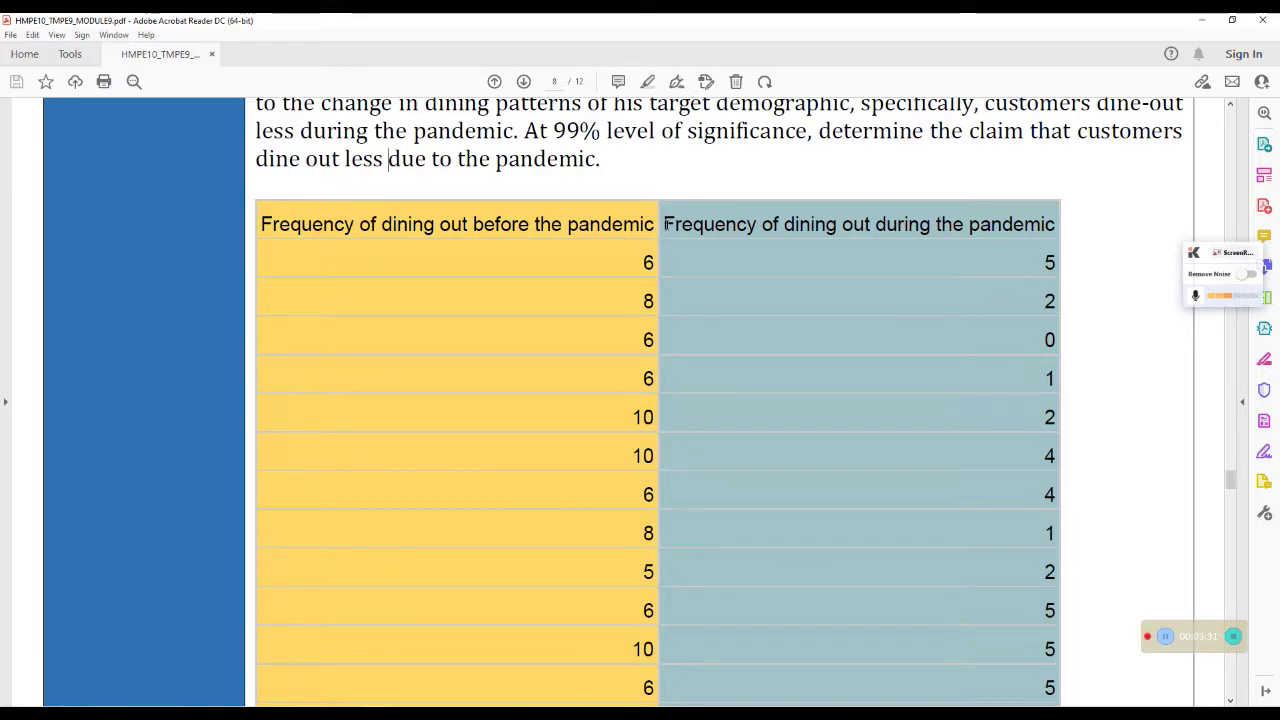
pyautogui.moveTo(666, 224); pyautogui.dragTo(1056, 226)
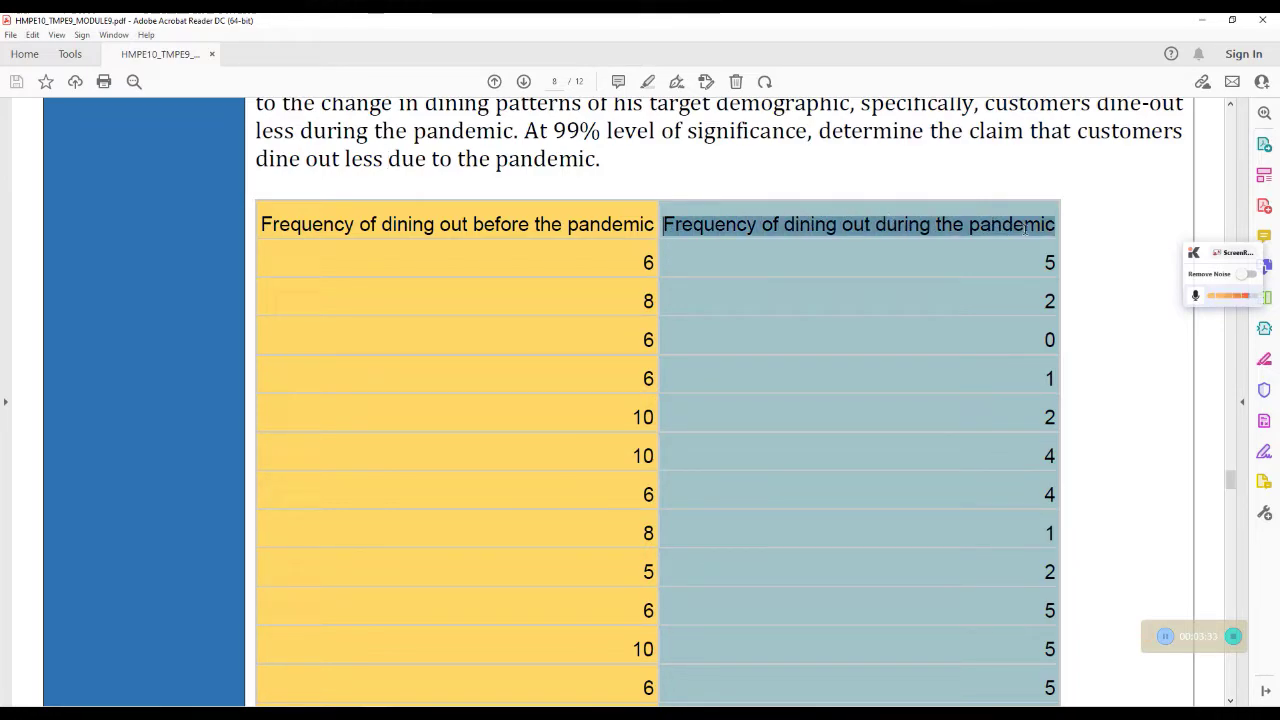
pyautogui.doubleClick(648, 262)
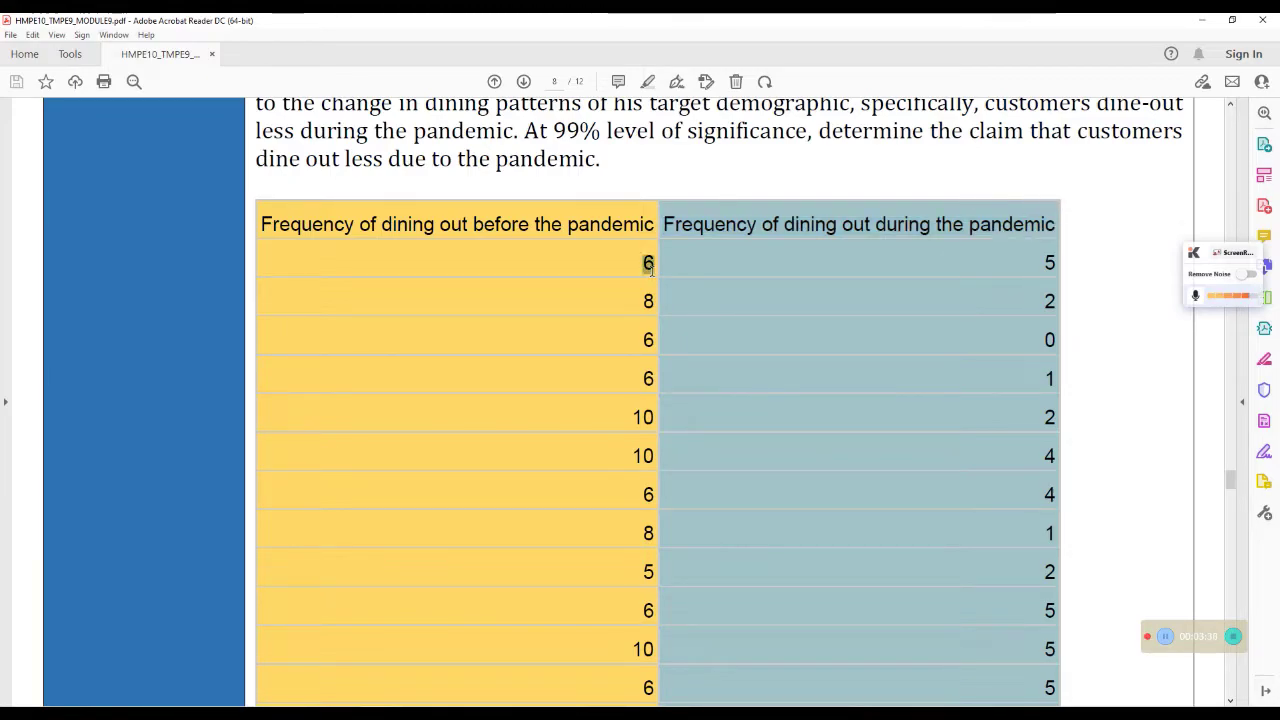
pyautogui.doubleClick(1049, 262)
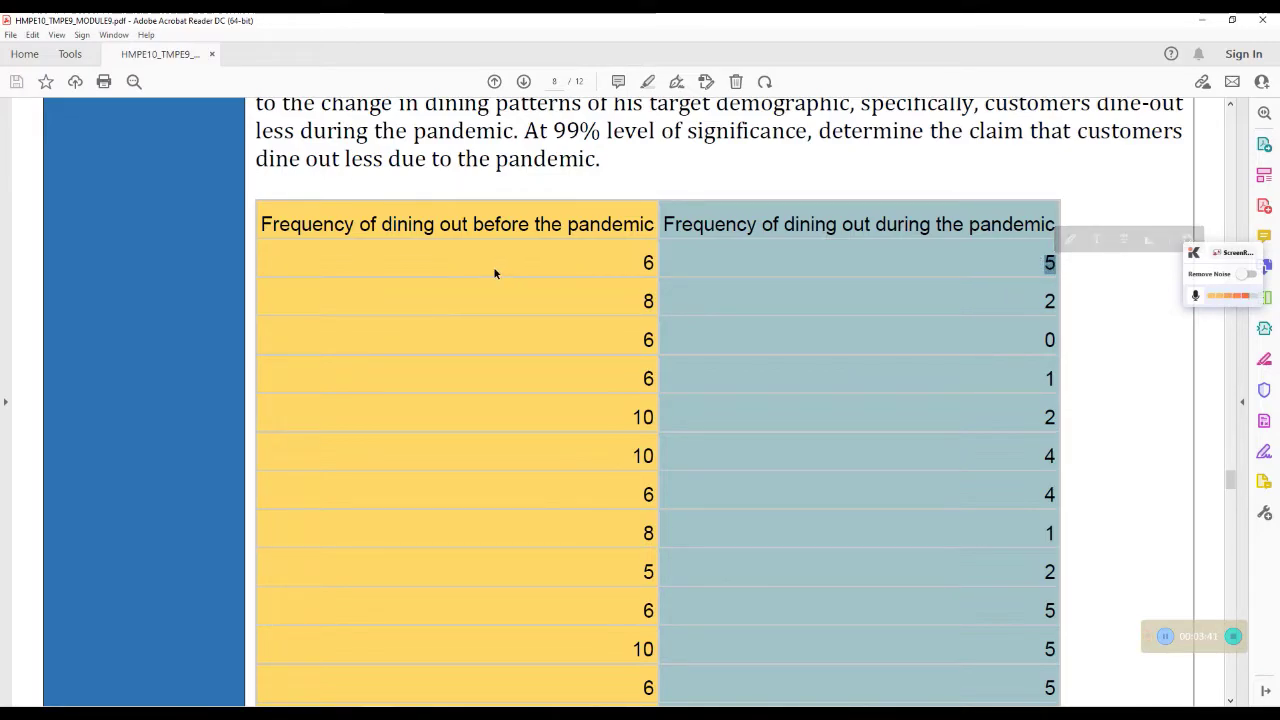
pyautogui.click(275, 268)
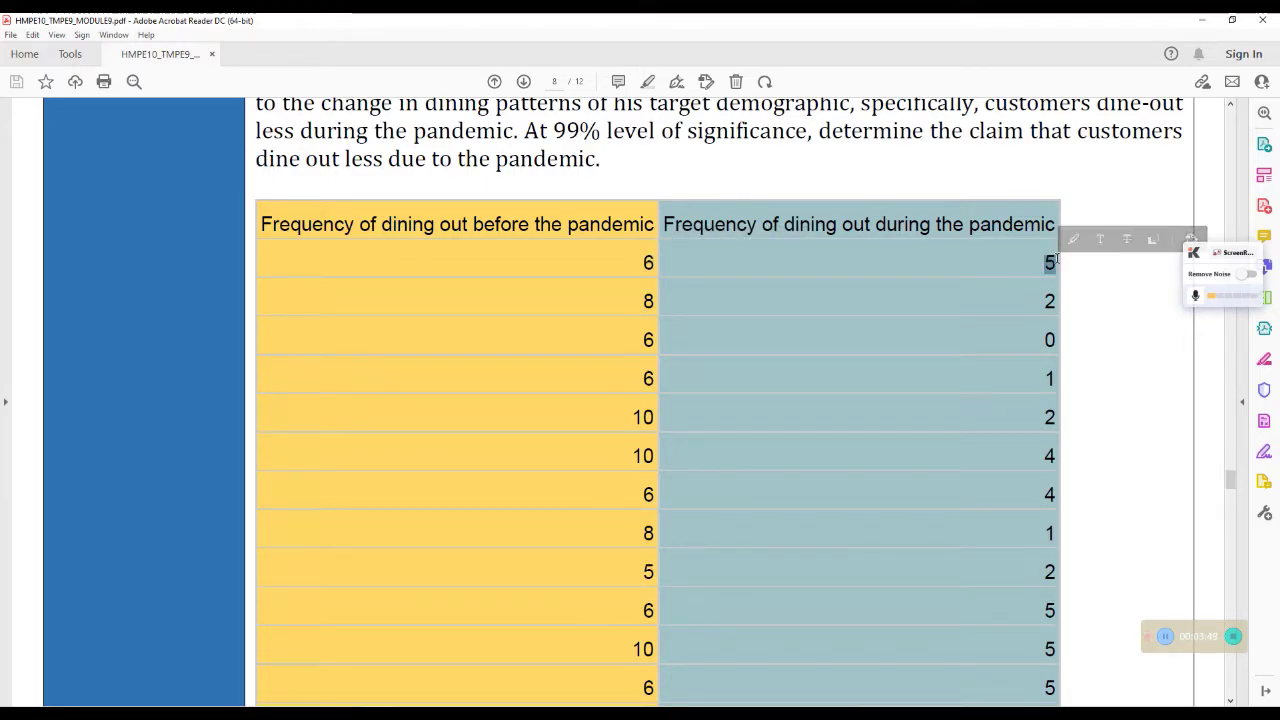
# Step: Mark the second before-pandemic value 8, then scroll to page 9's Correlated Samples solution
pyautogui.scroll(-1, 1057, 262)
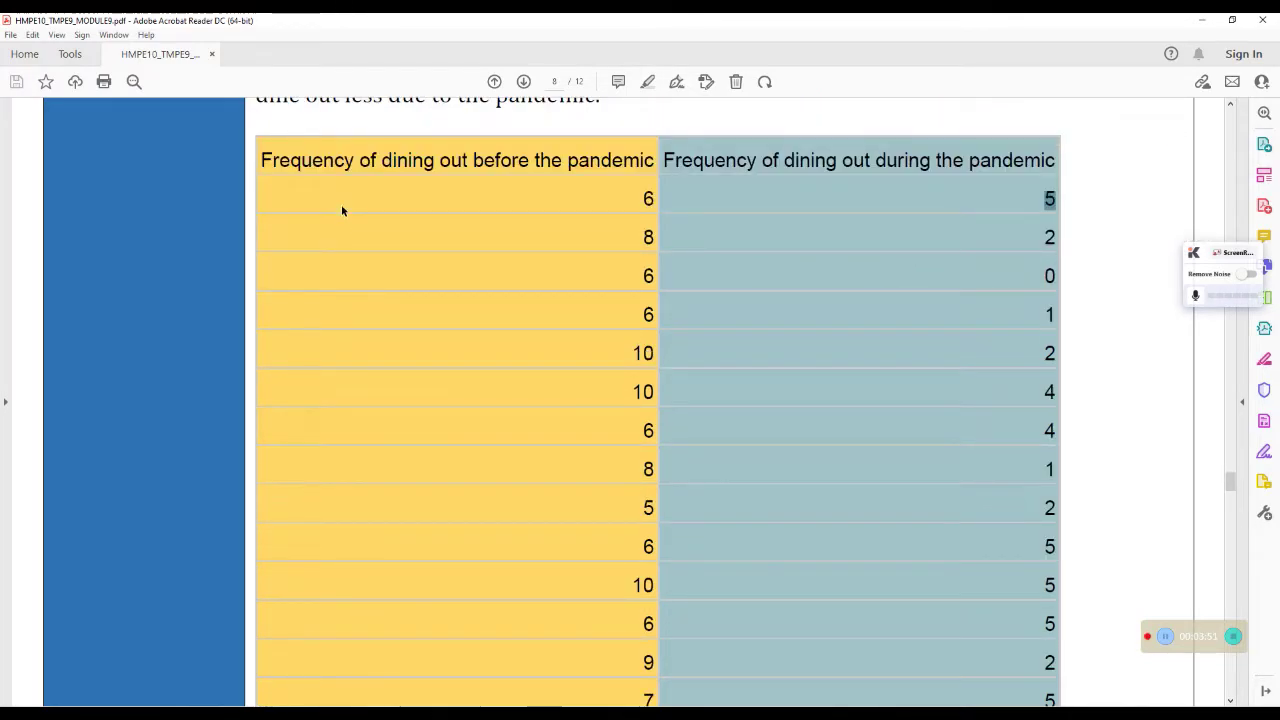
pyautogui.doubleClick(650, 237)
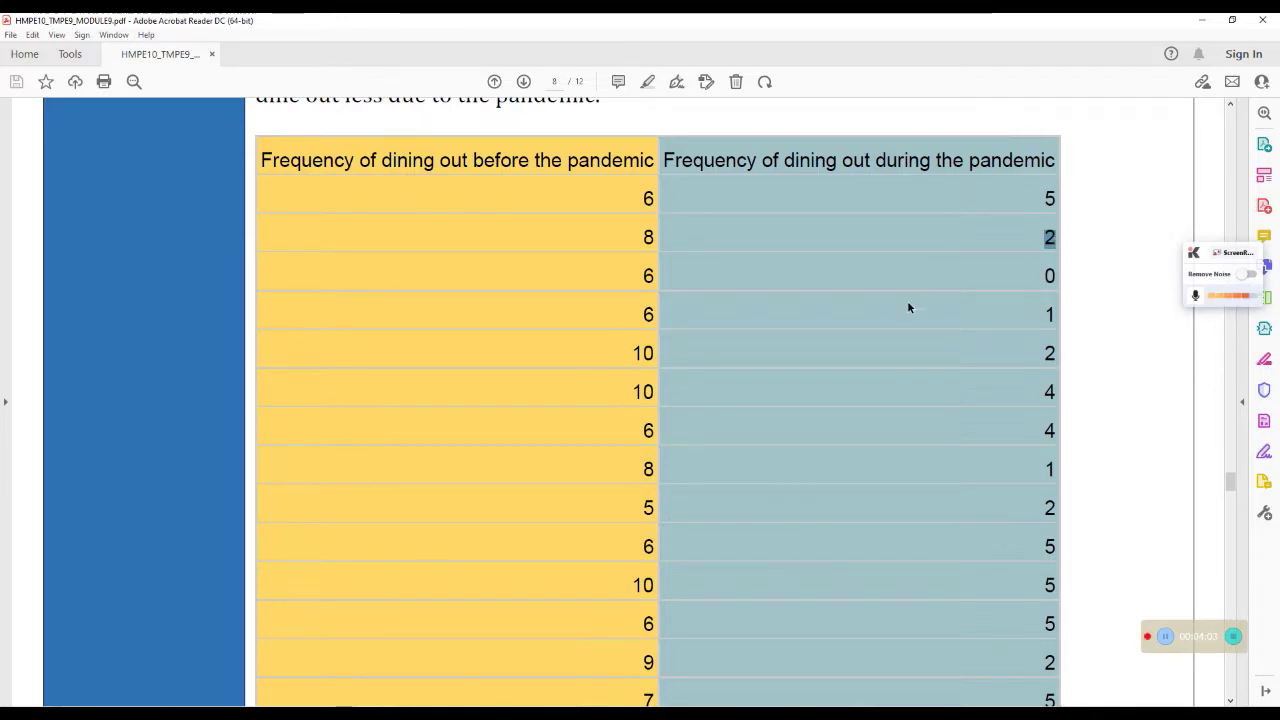
pyautogui.scroll(-5, 908, 307)
pyautogui.scroll(5, 566, 203)
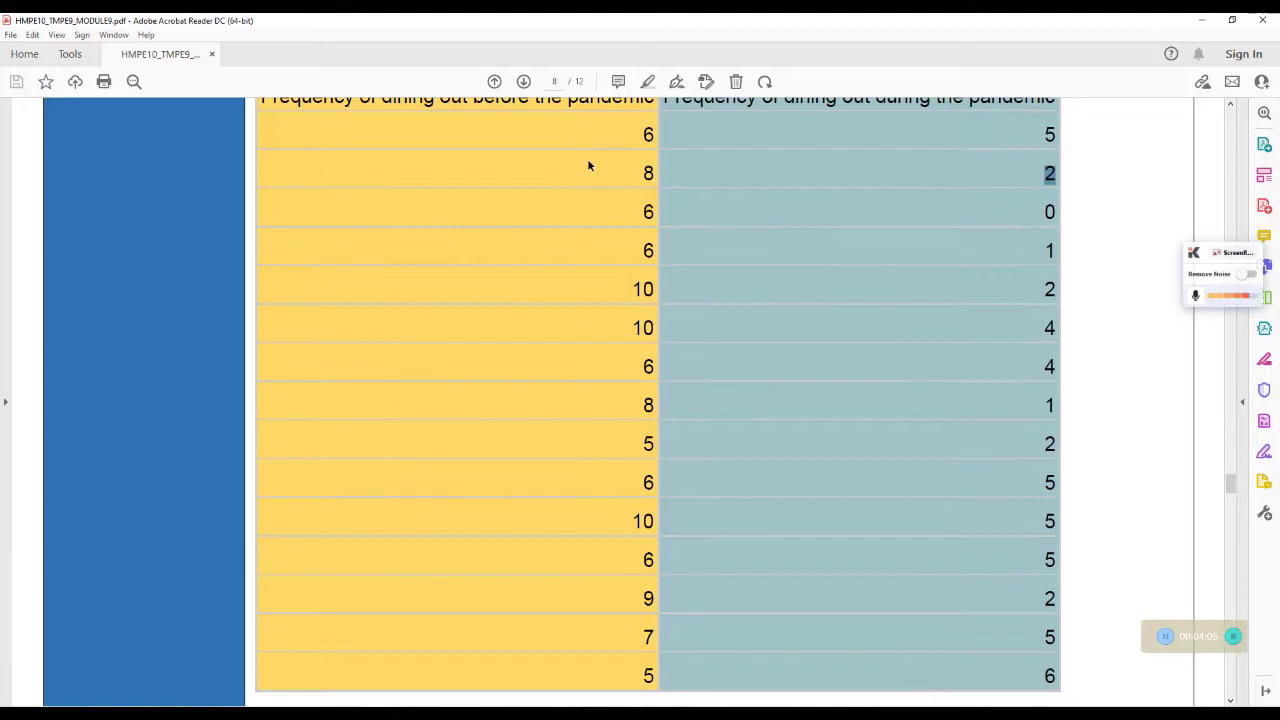
pyautogui.scroll(-11, 615, 269)
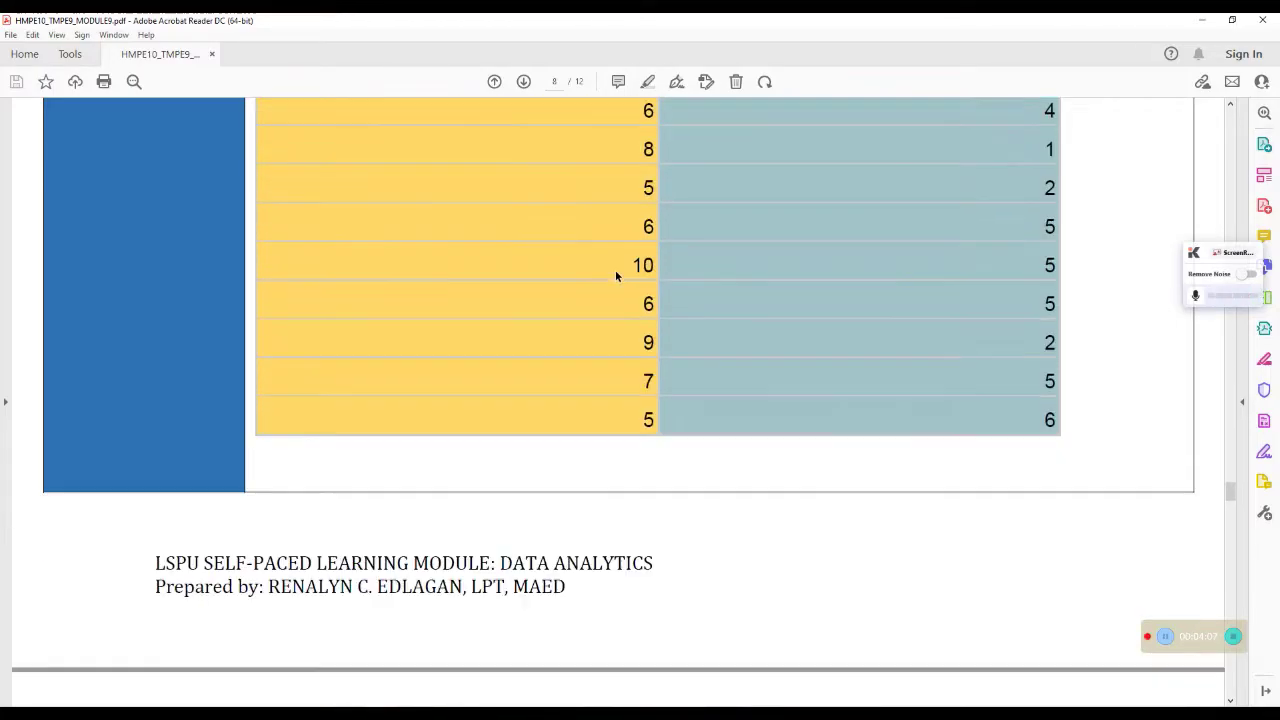
pyautogui.scroll(-5, 615, 269)
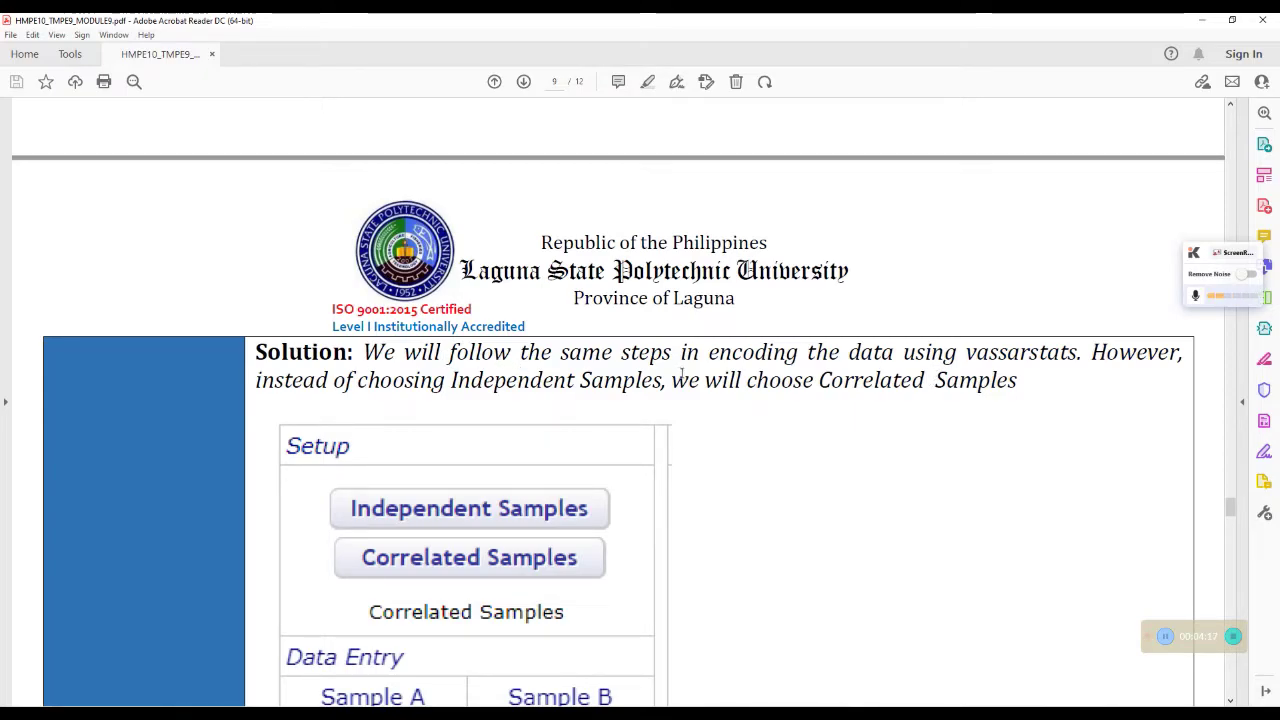
pyautogui.scroll(-3, 692, 374)
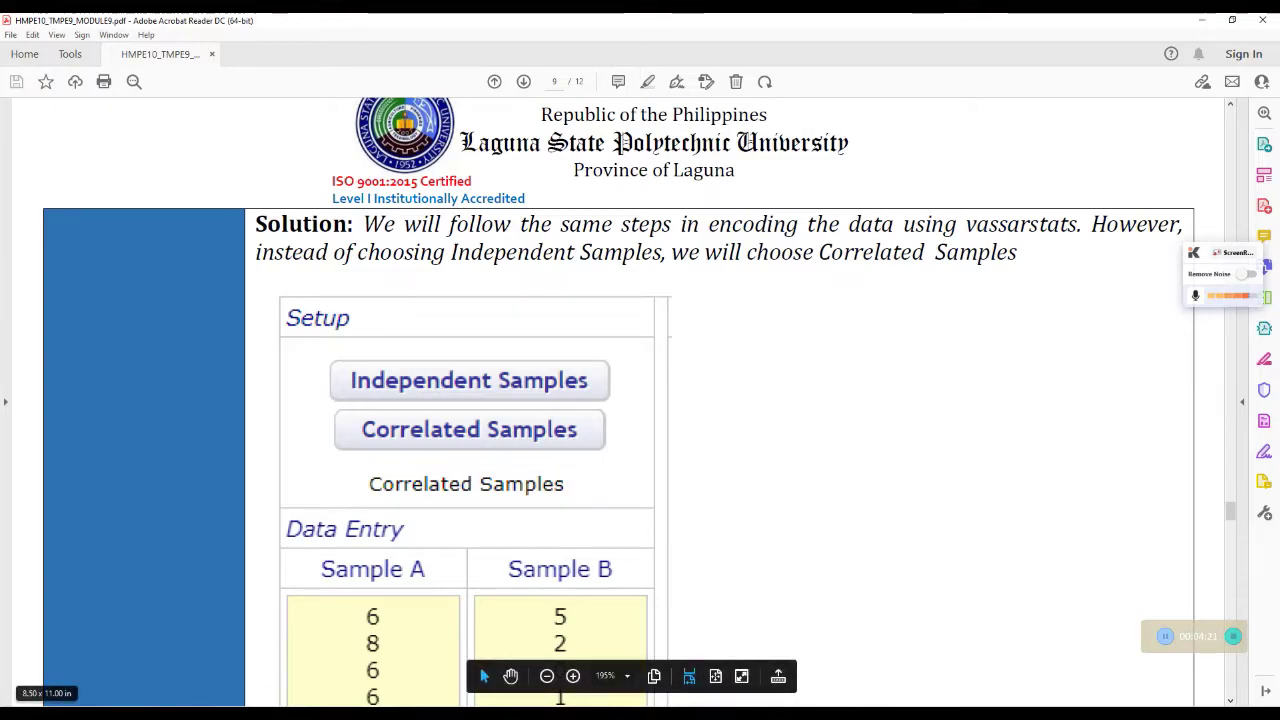
pyautogui.moveTo(370, 678)
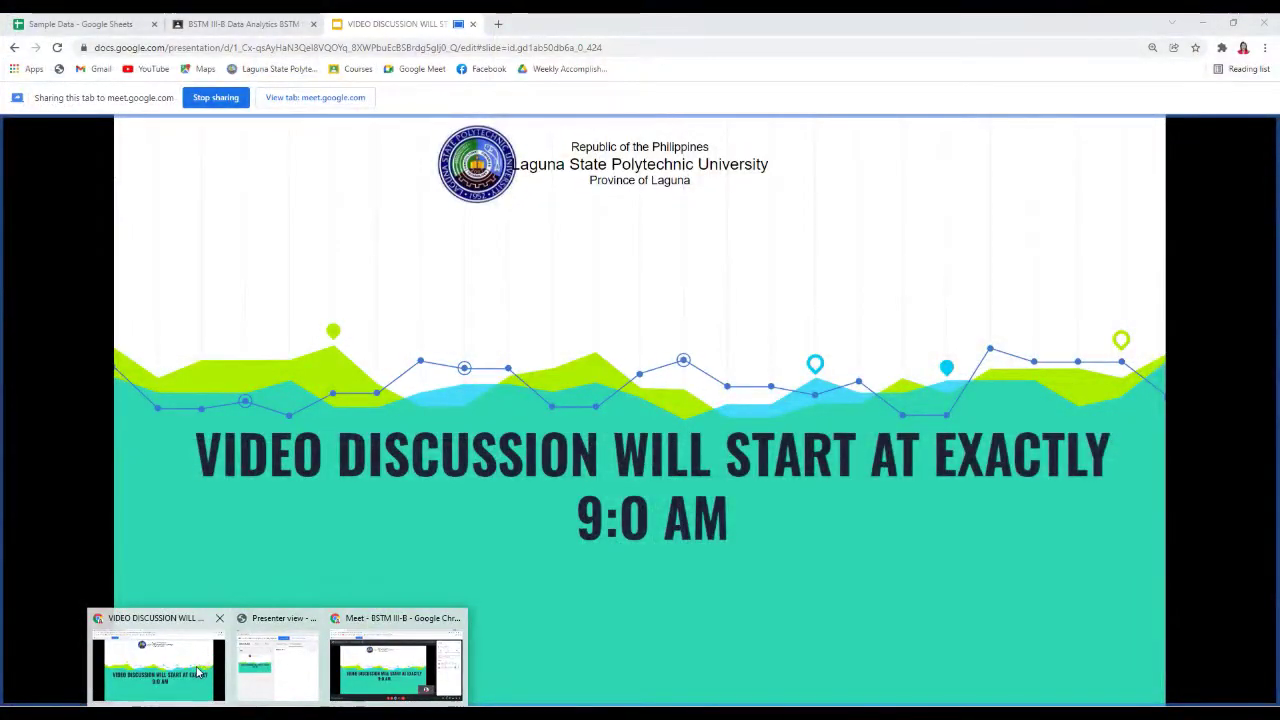
# Step: Delete the old numbers in A2:B16 of the Sample Data file's Dining out tab
pyautogui.click(158, 665)
pyautogui.click(19, 20)
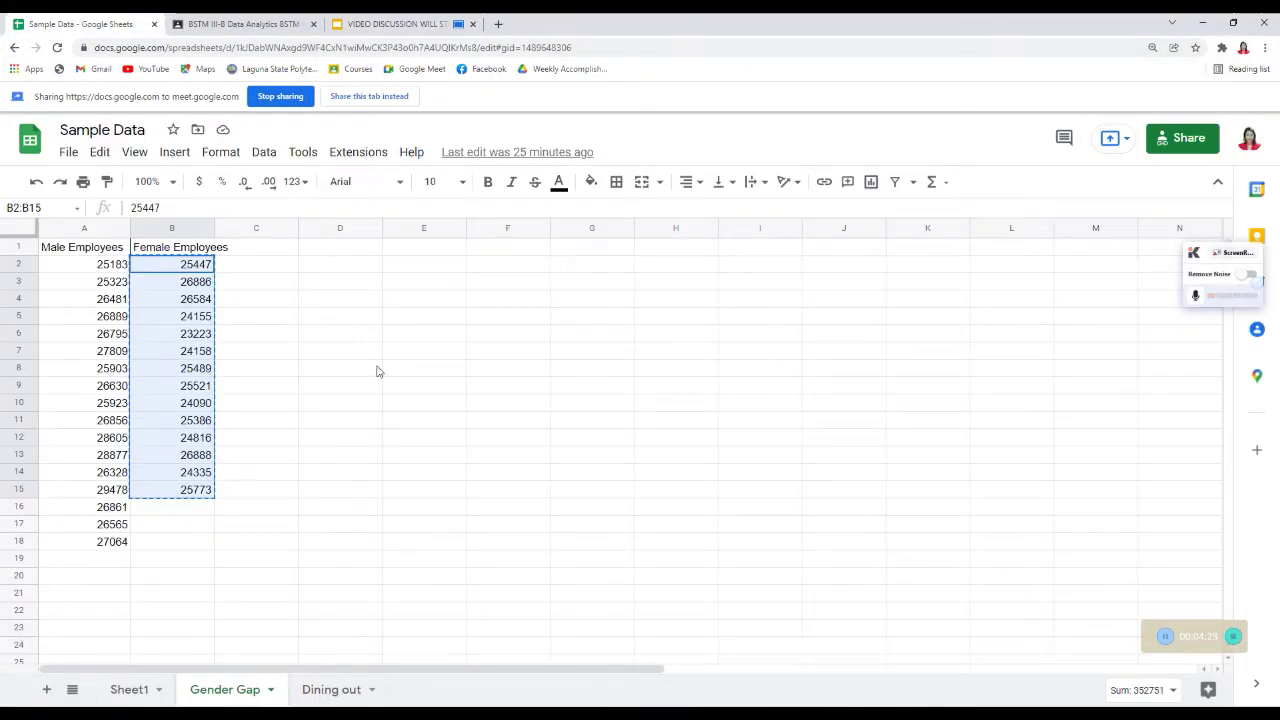
pyautogui.click(326, 437)
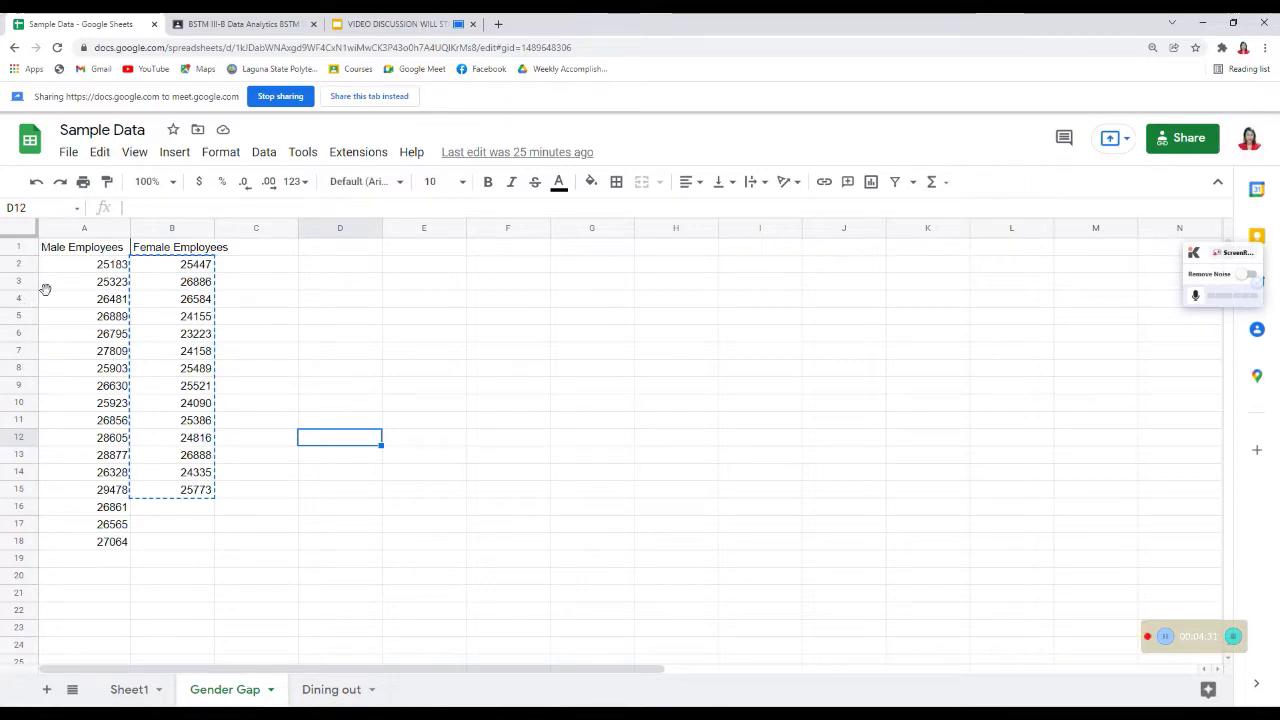
pyautogui.click(322, 689)
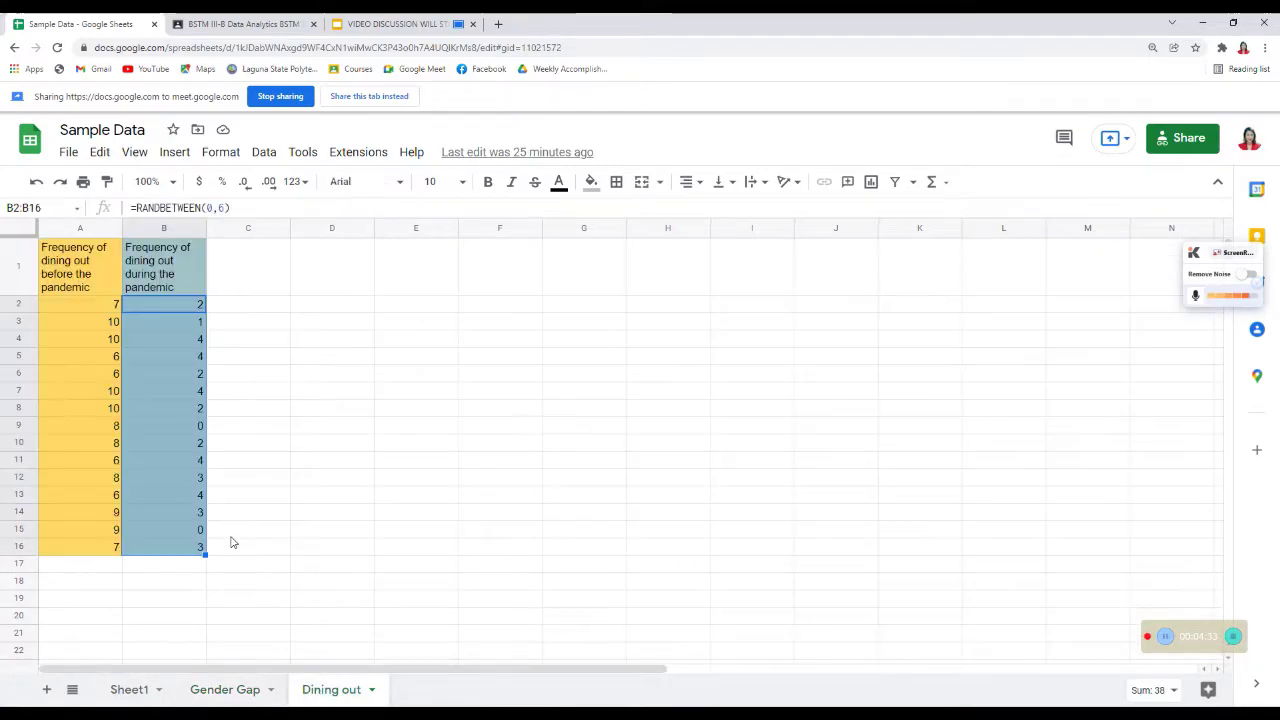
pyautogui.click(402, 374)
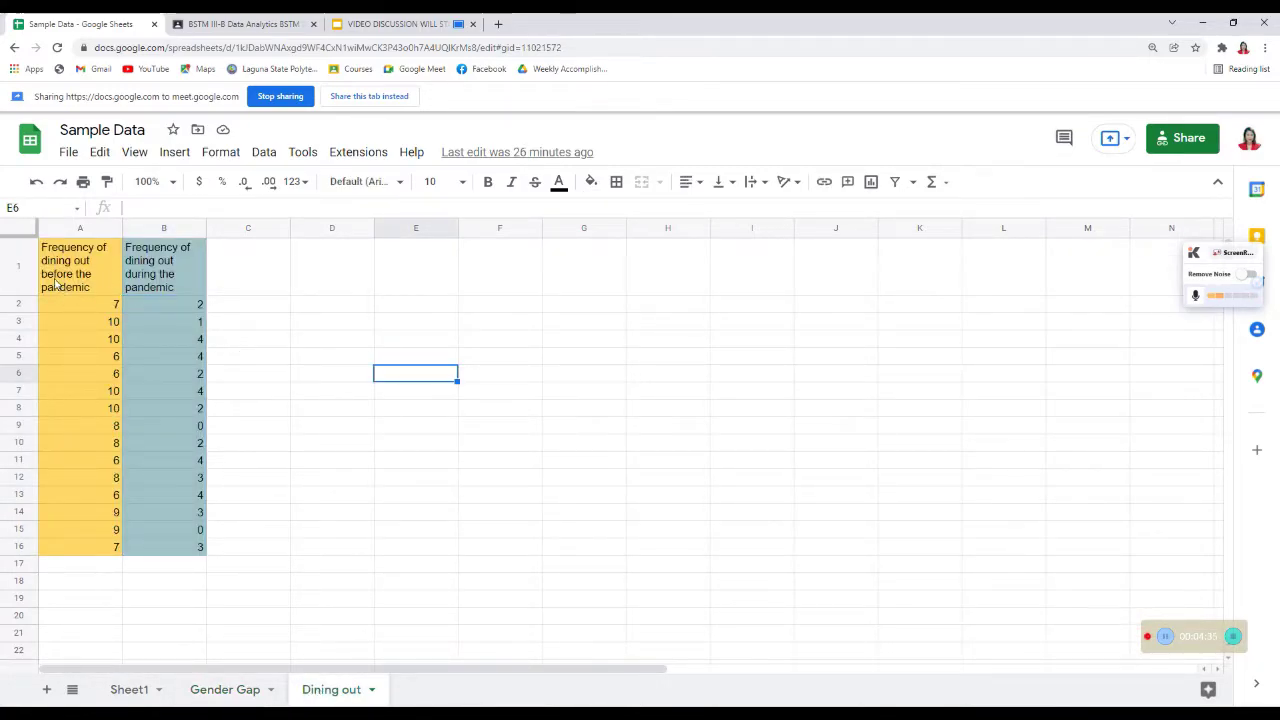
pyautogui.moveTo(60, 280); pyautogui.dragTo(192, 555)
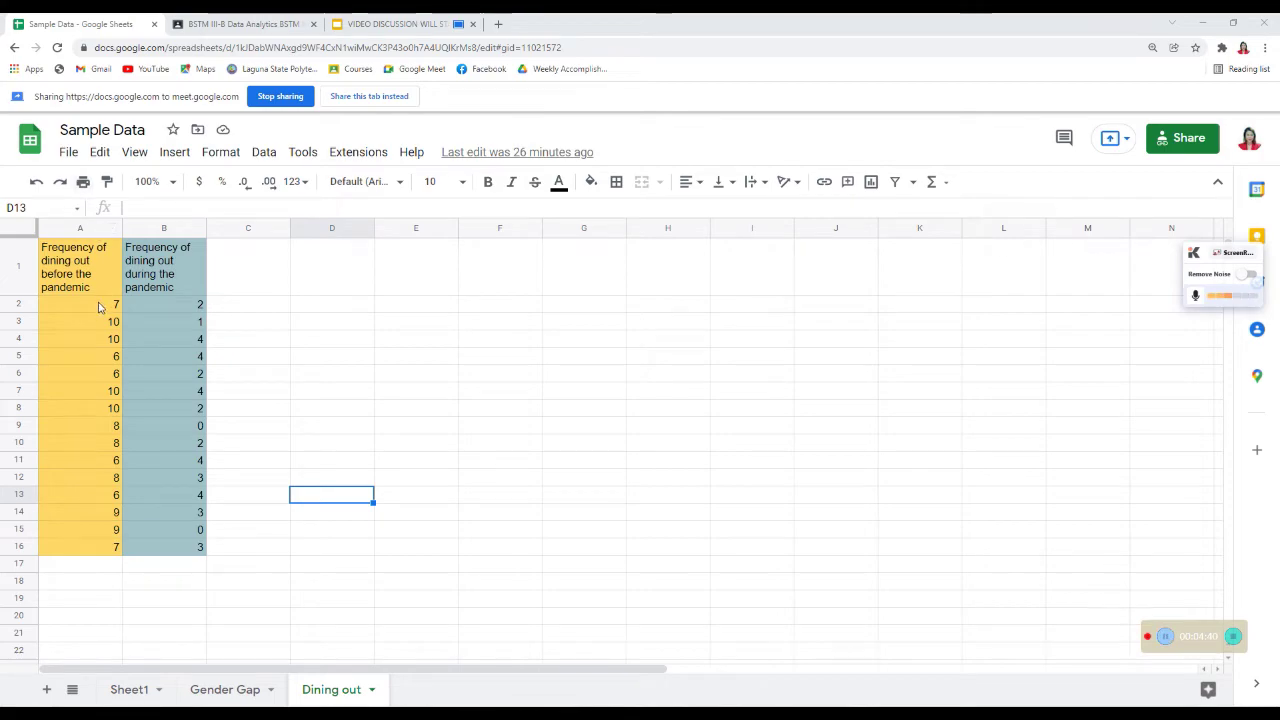
pyautogui.moveTo(108, 306); pyautogui.dragTo(188, 555)
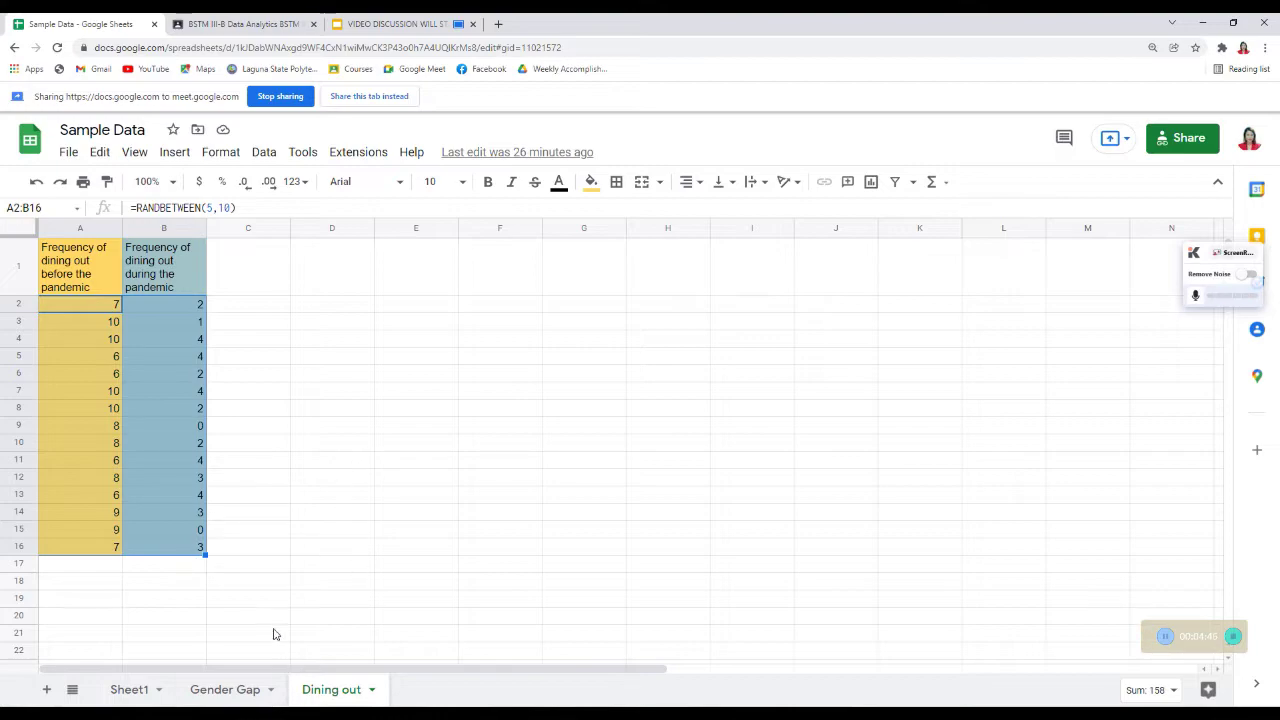
pyautogui.press('Delete')
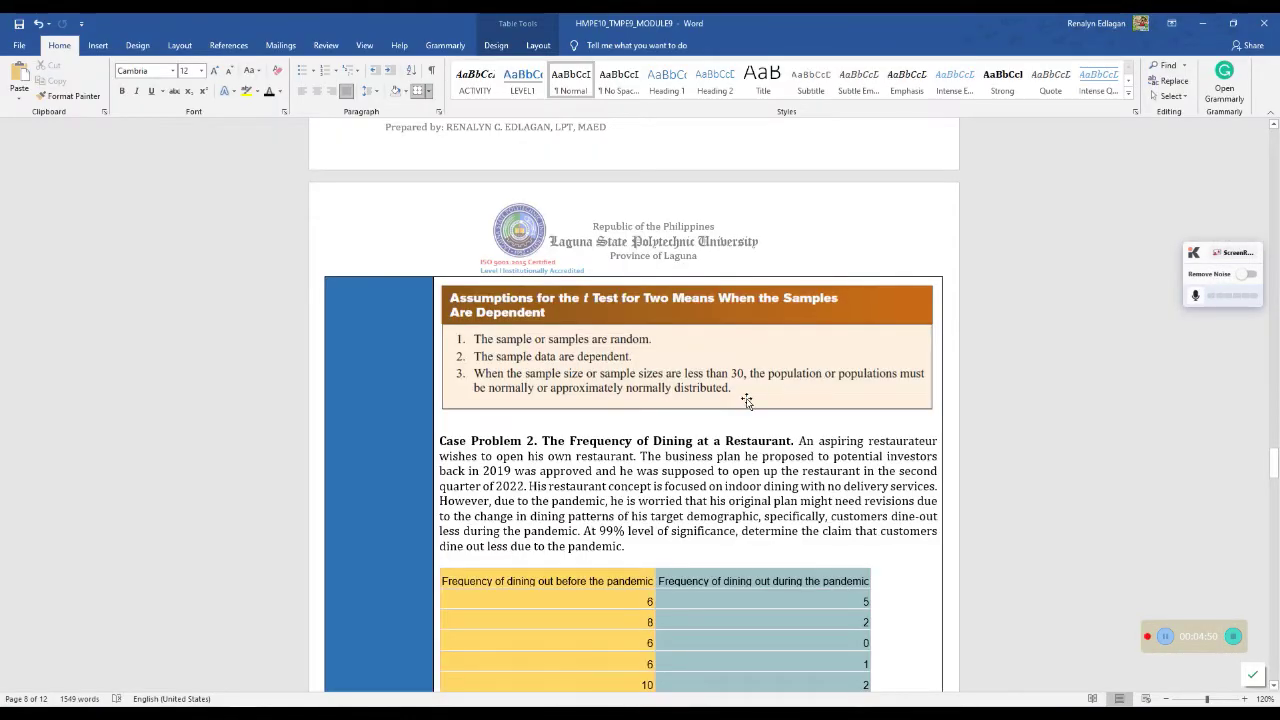
# Step: Copy the 15 before- and during-pandemic data rows from the Case Problem 2 table in Word
pyautogui.scroll(-4, 746, 400)
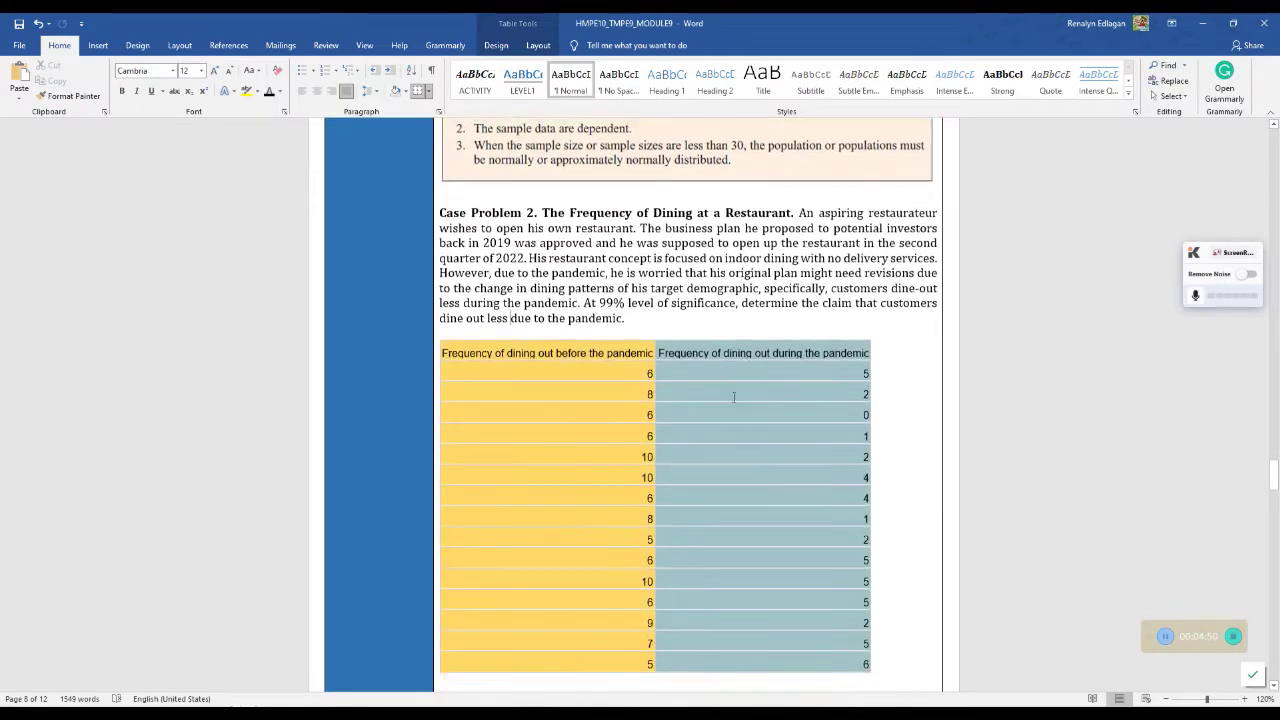
pyautogui.scroll(-10, 697, 374)
pyautogui.scroll(8, 600, 214)
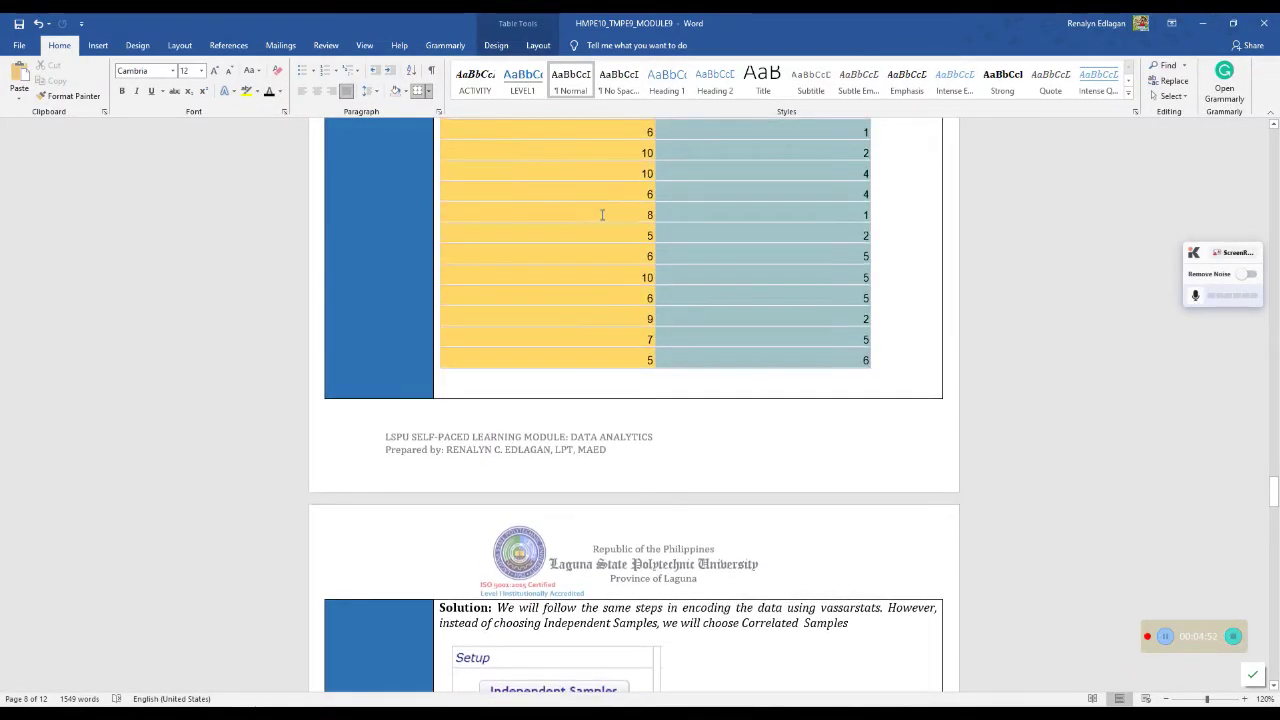
pyautogui.moveTo(617, 219); pyautogui.dragTo(813, 515)
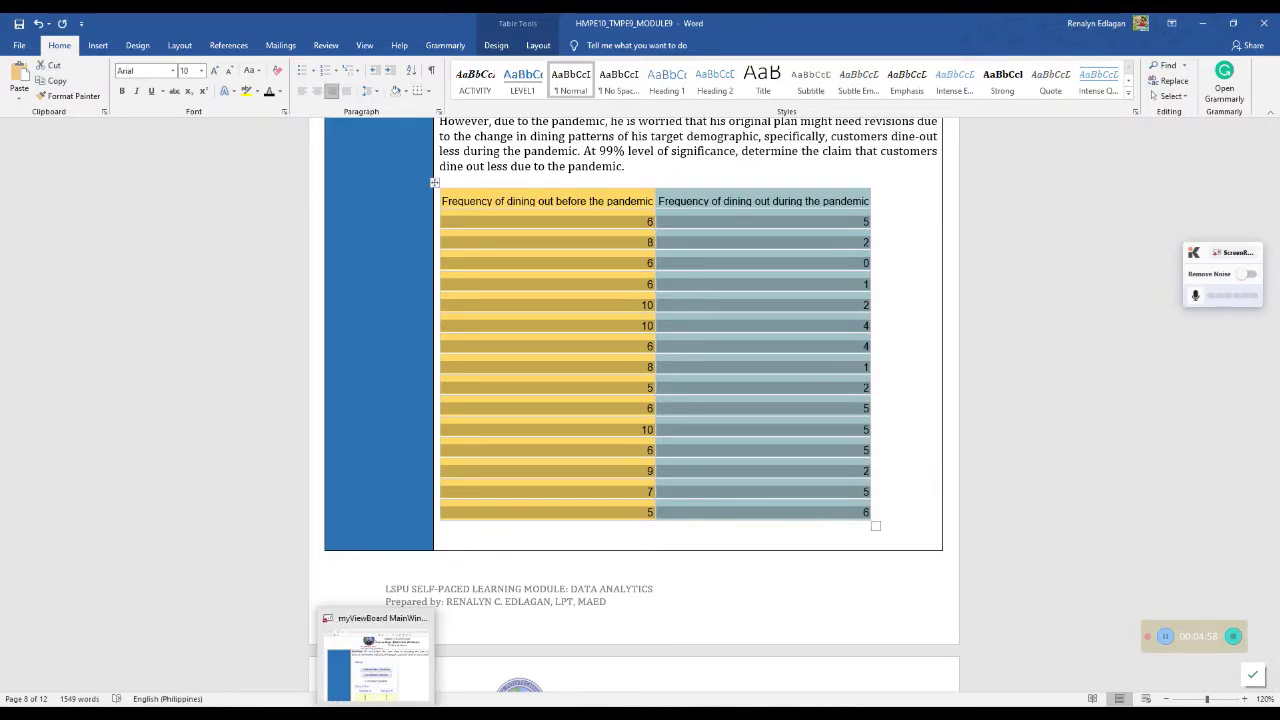
pyautogui.moveTo(262, 714)
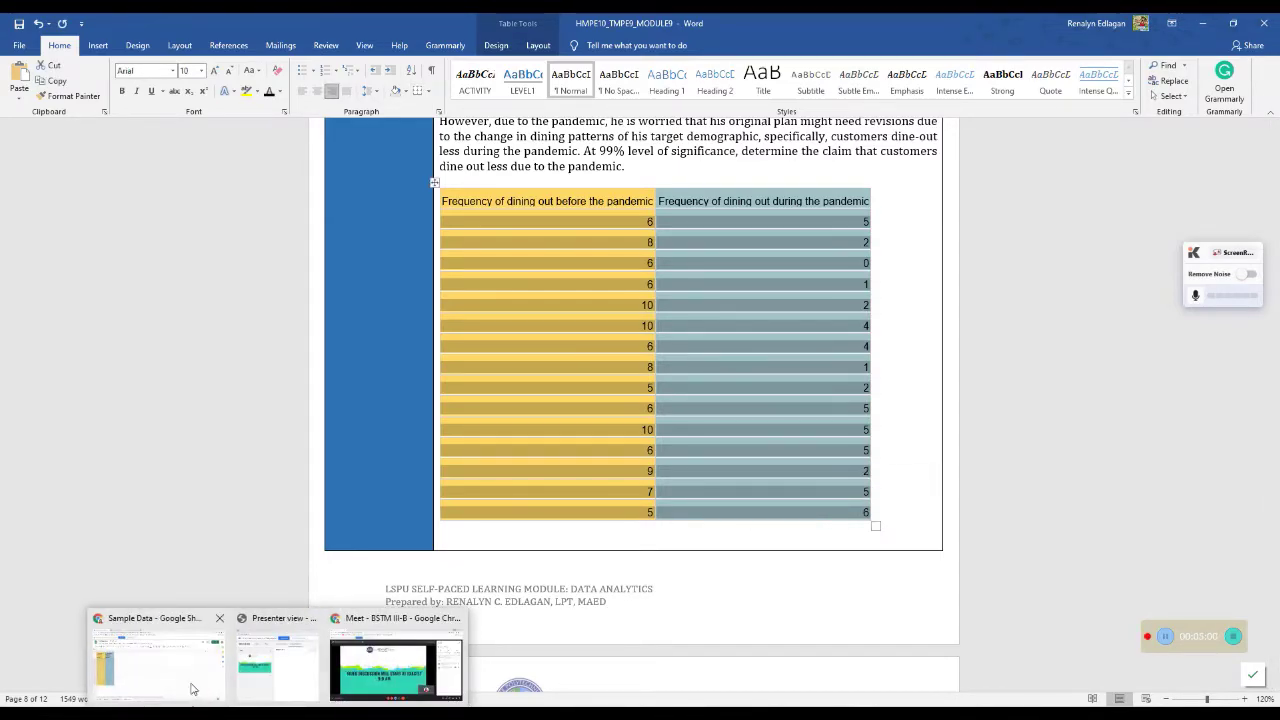
pyautogui.click(195, 690)
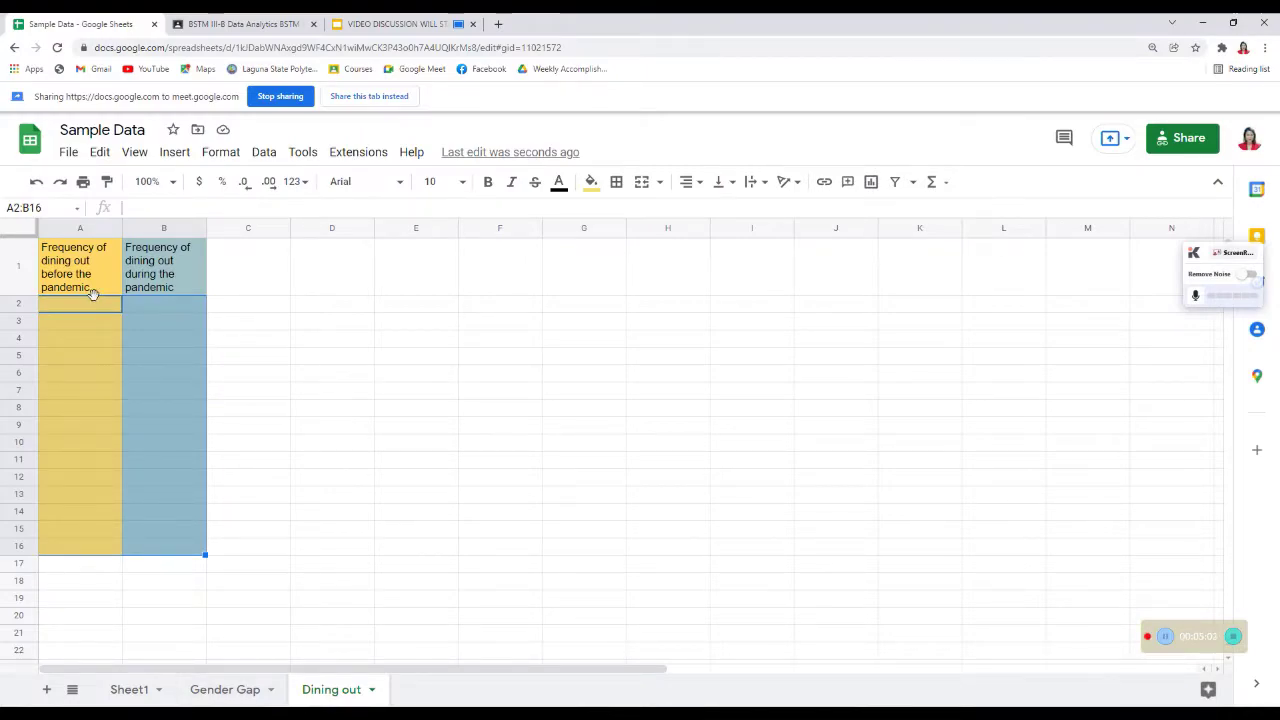
# Step: Paste the 15 frequency pairs into A2 and check them against the Word module
pyautogui.hotkey('ctrl', 'v')
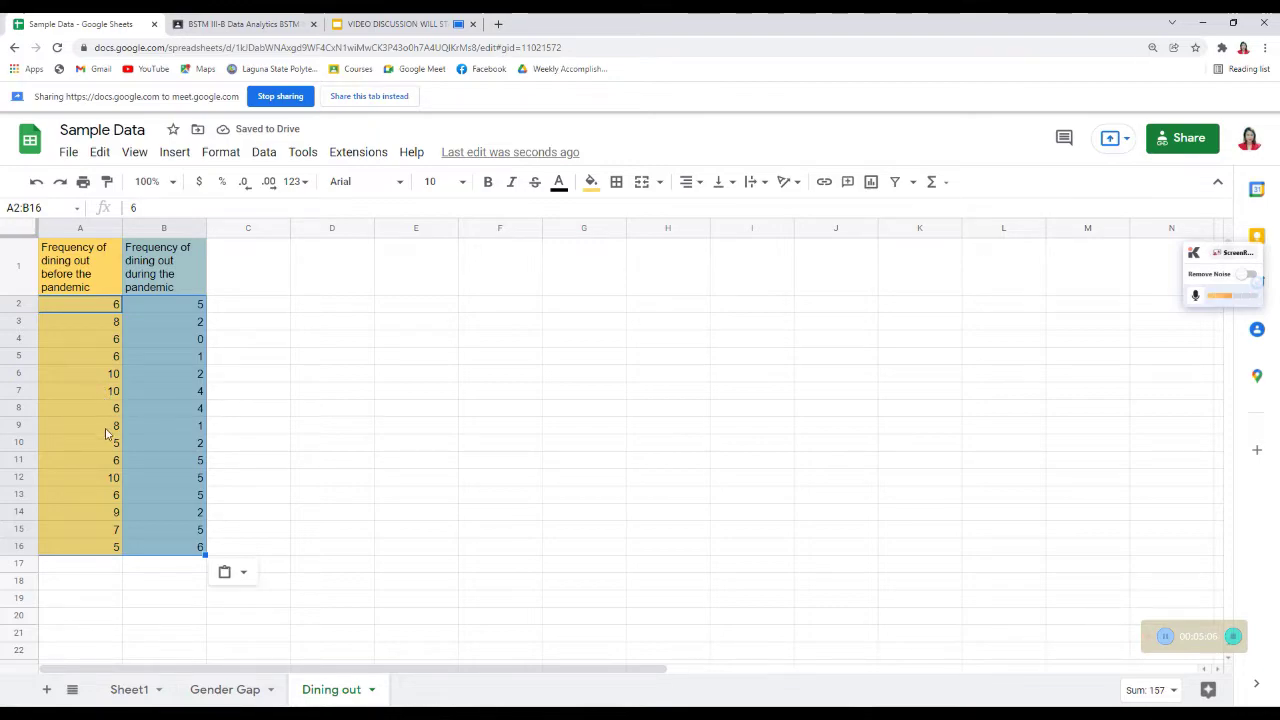
pyautogui.hotkey('alt', 'Tab')
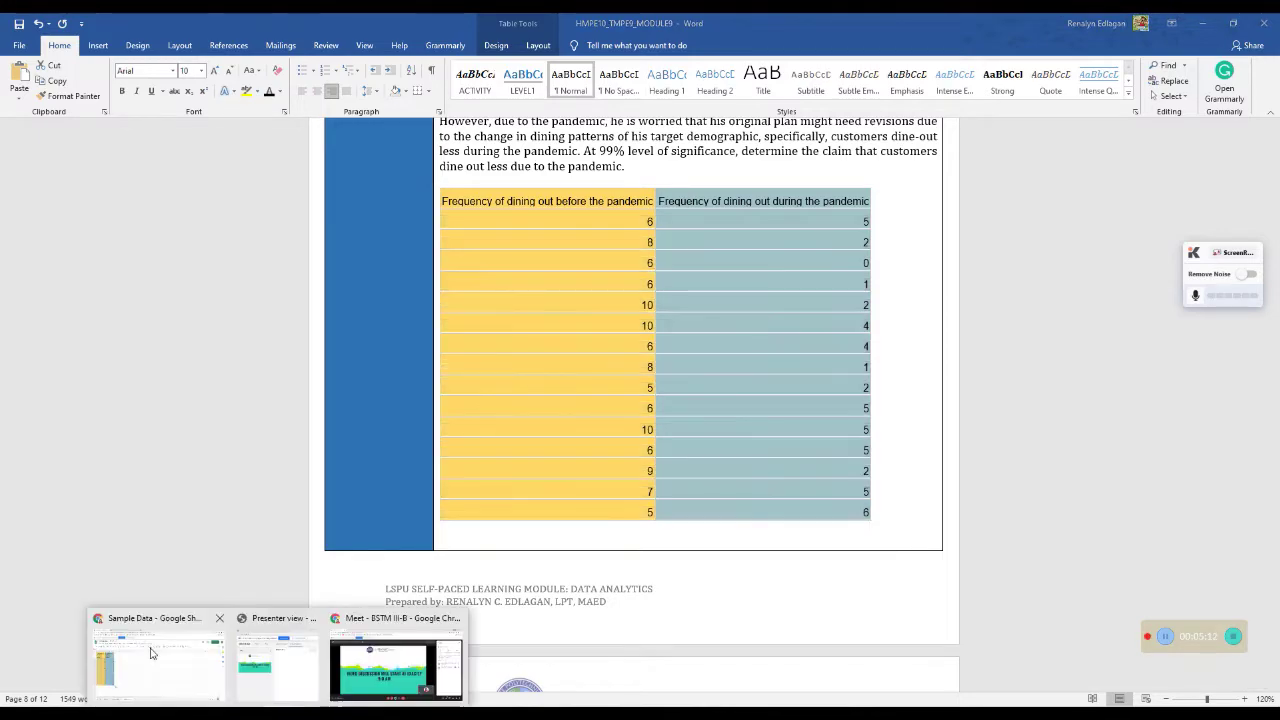
pyautogui.click(152, 652)
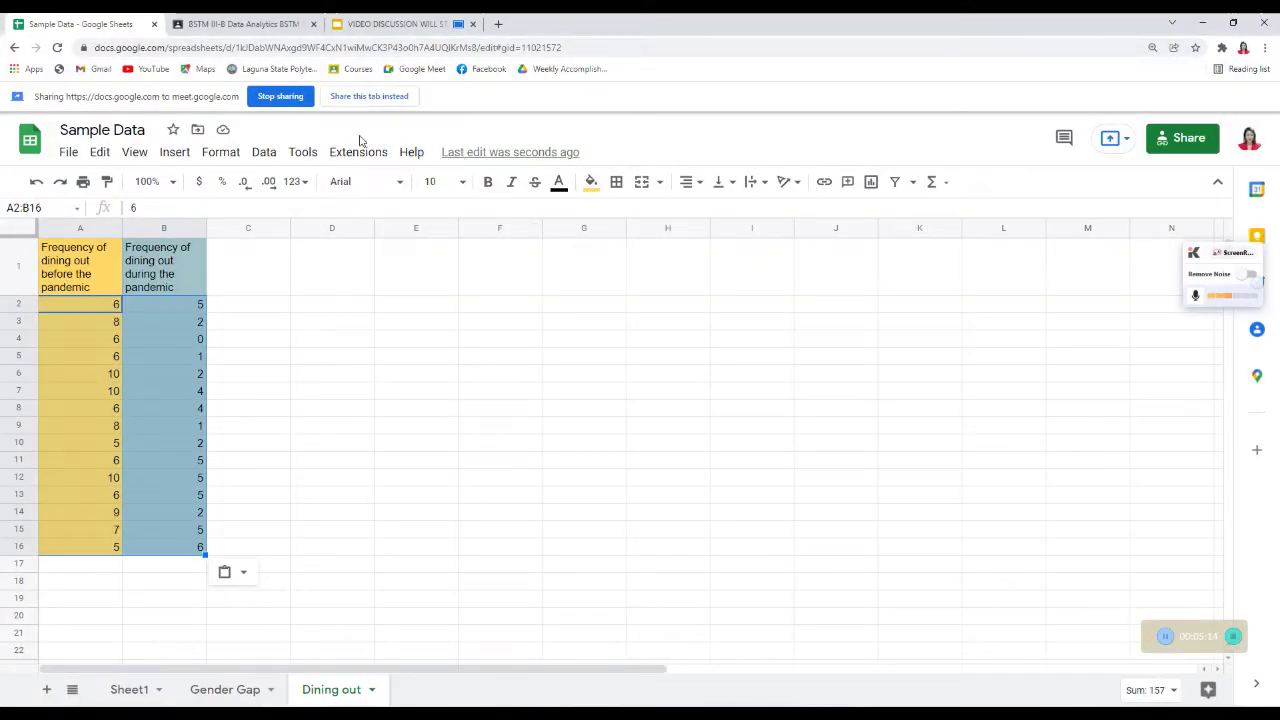
# Step: Load vassarstats.net's Two-Sample t-Test calculator and select Correlated Samples
pyautogui.click(498, 24)
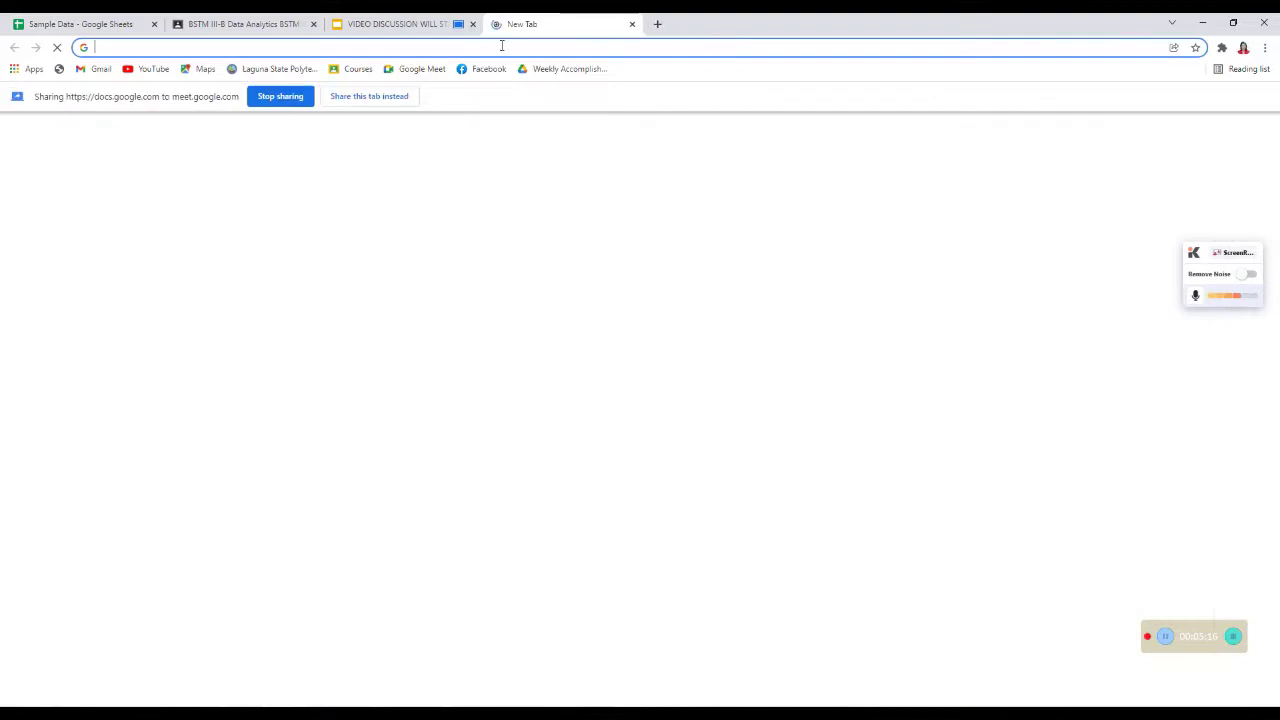
pyautogui.write('vassa')
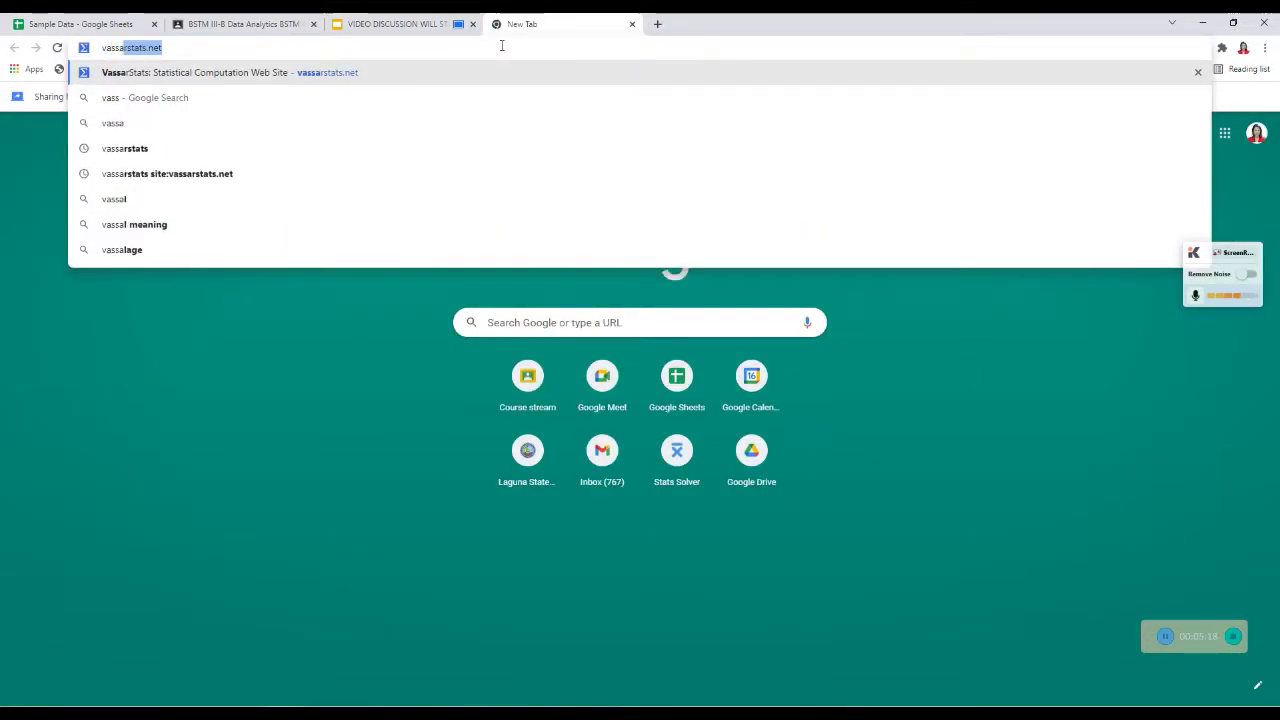
pyautogui.write('r')
pyautogui.press('Return')
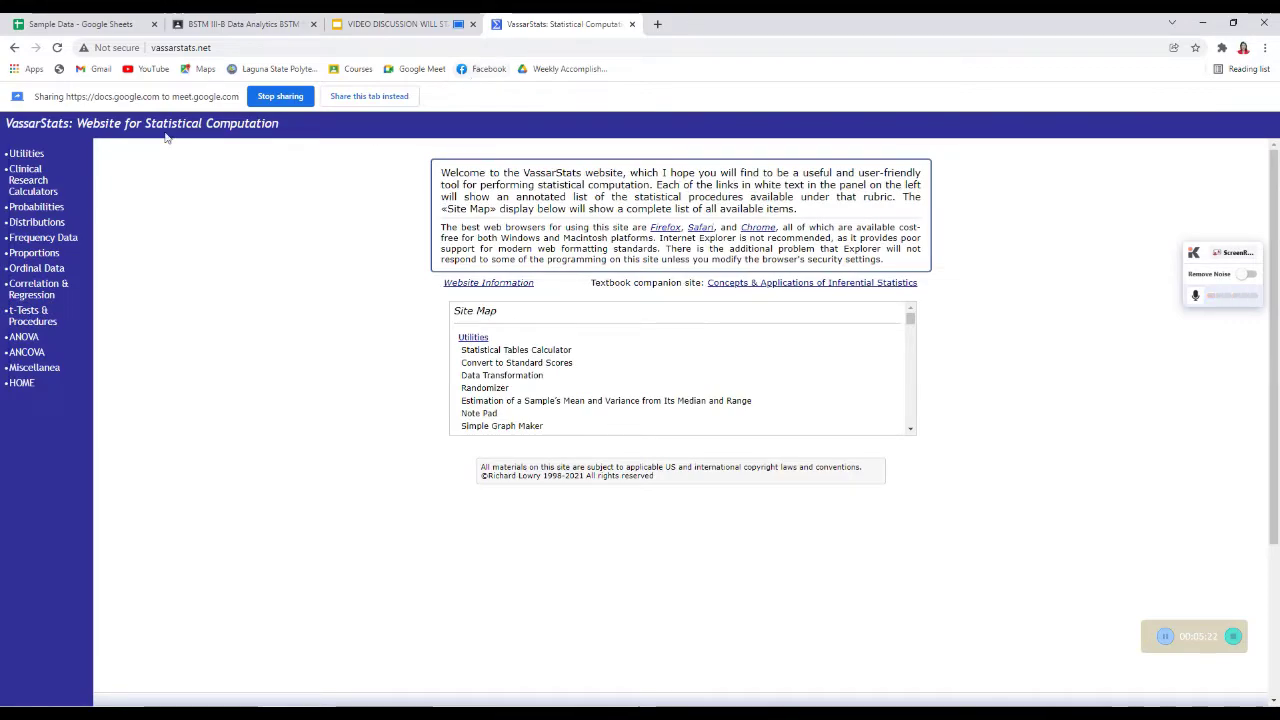
pyautogui.click(44, 323)
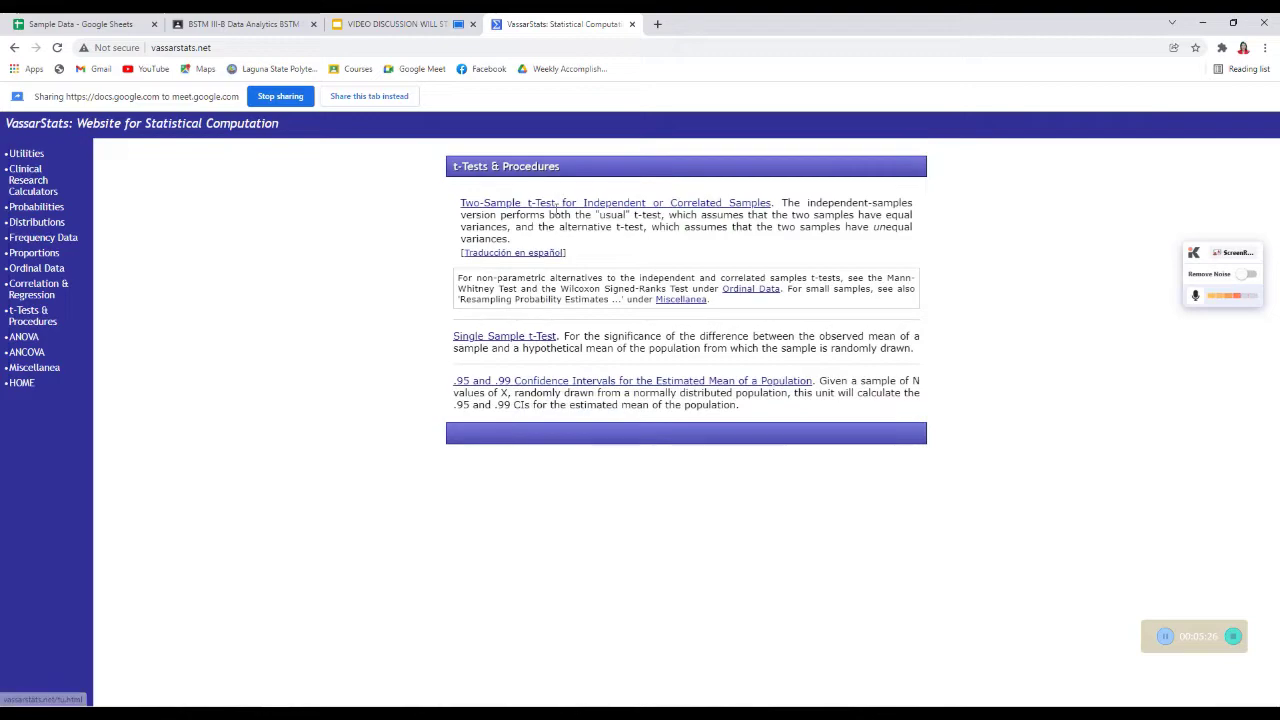
pyautogui.click(558, 205)
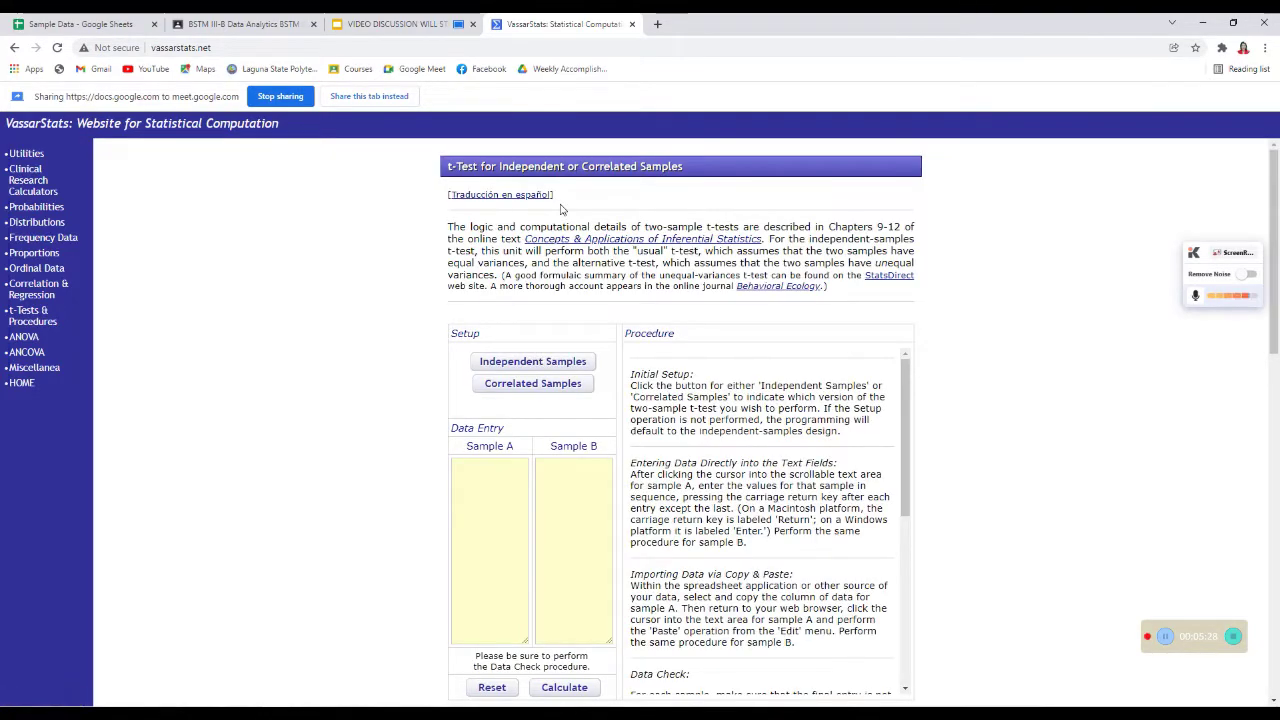
pyautogui.scroll(-2, 561, 209)
pyautogui.click(540, 258)
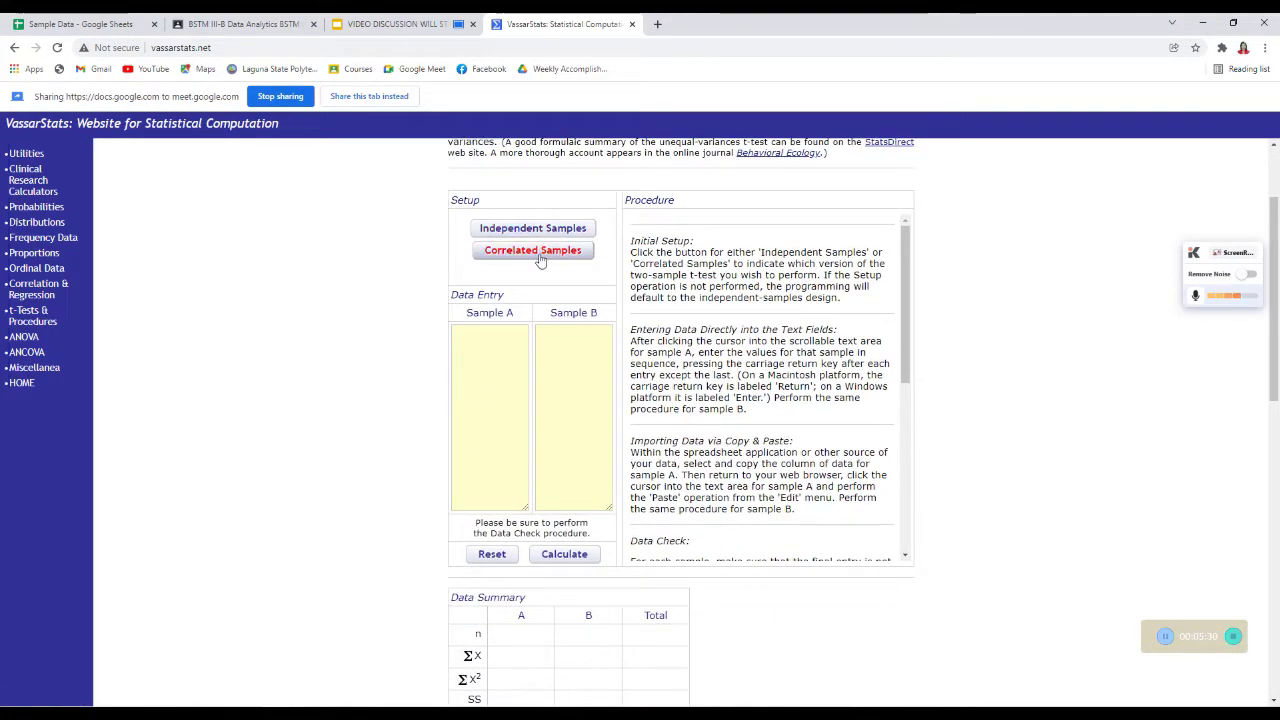
pyautogui.click(540, 258)
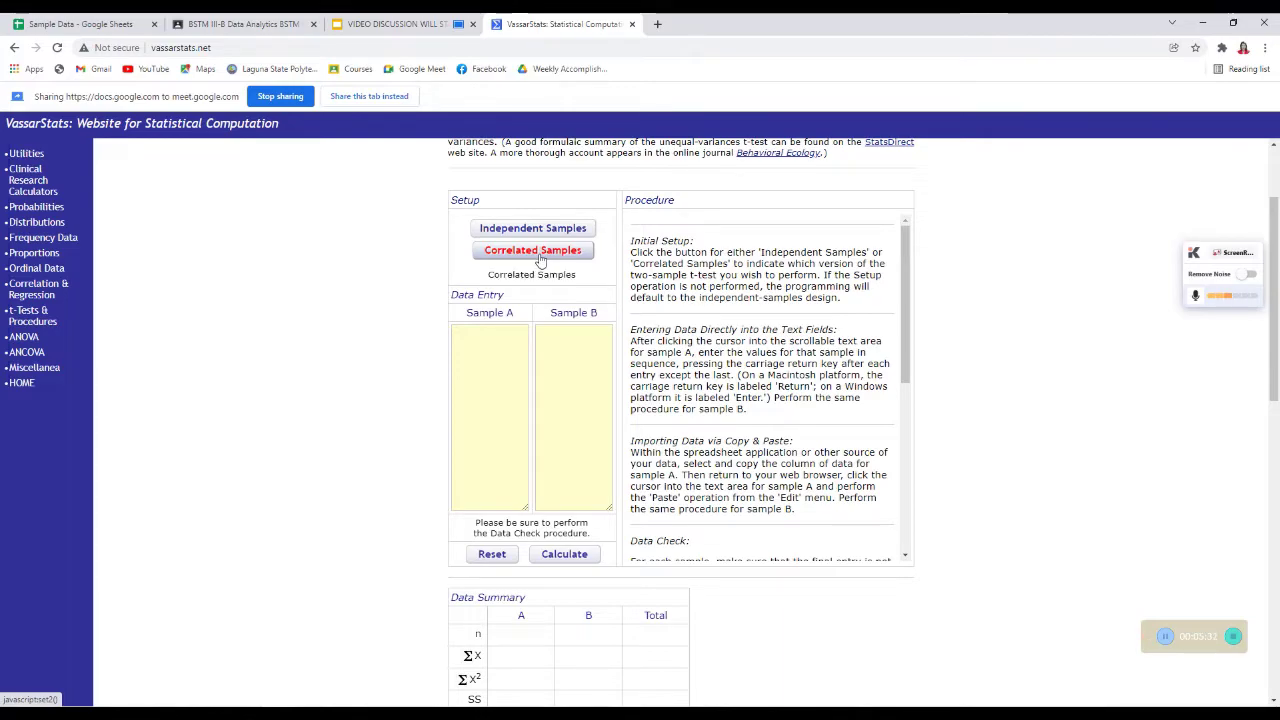
pyautogui.click(481, 343)
# Step: Copy the before-pandemic counts A2:A16 and paste them into Sample A
pyautogui.click(100, 22)
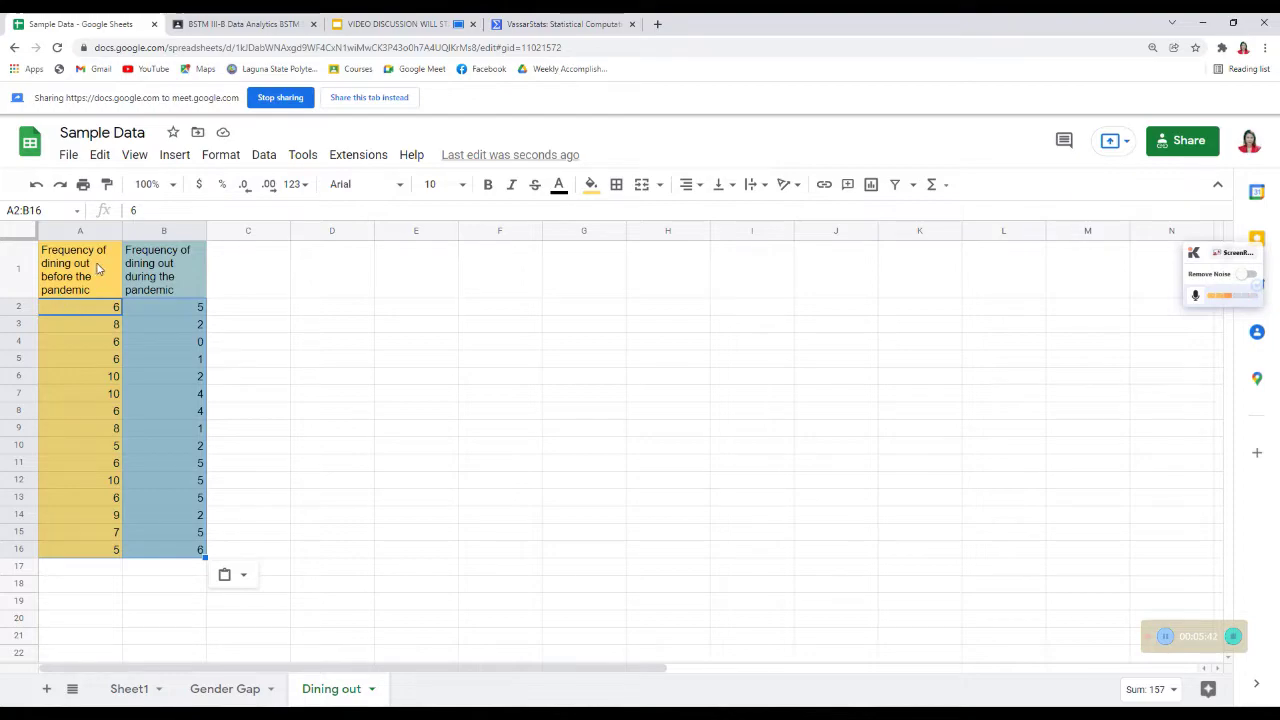
pyautogui.moveTo(95, 316); pyautogui.dragTo(113, 556)
pyautogui.rightClick(90, 490)
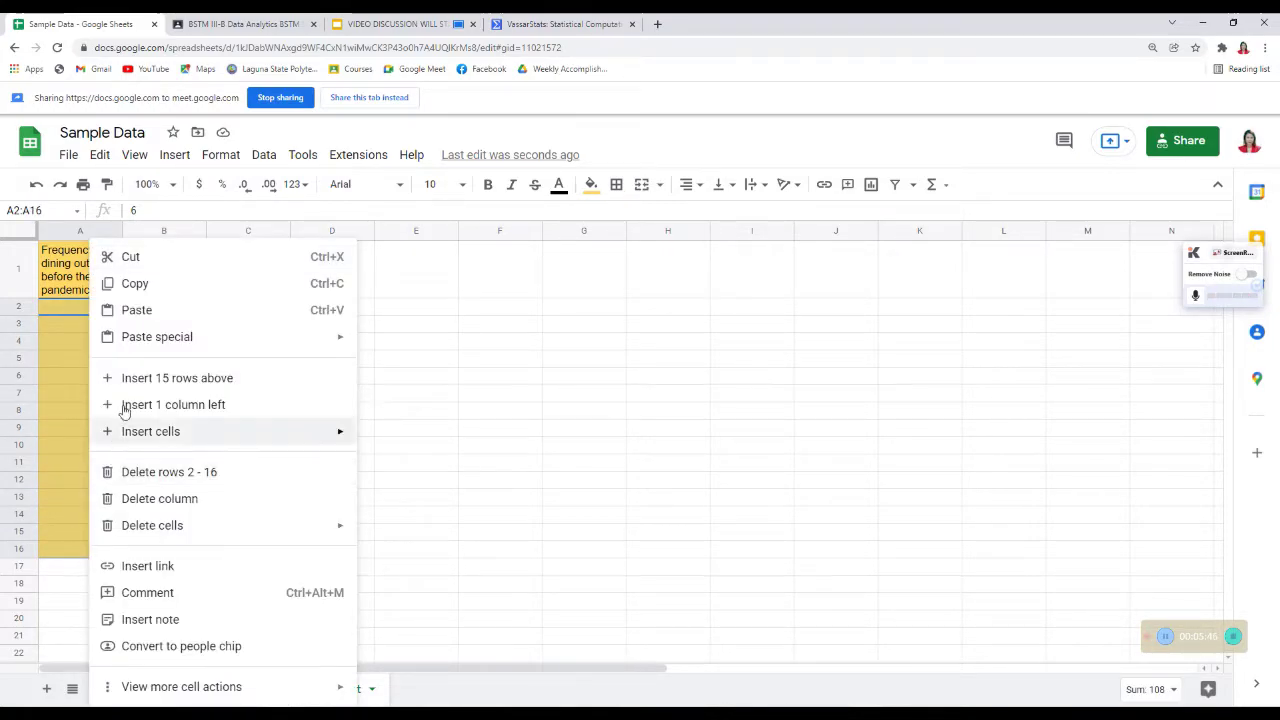
pyautogui.click(131, 283)
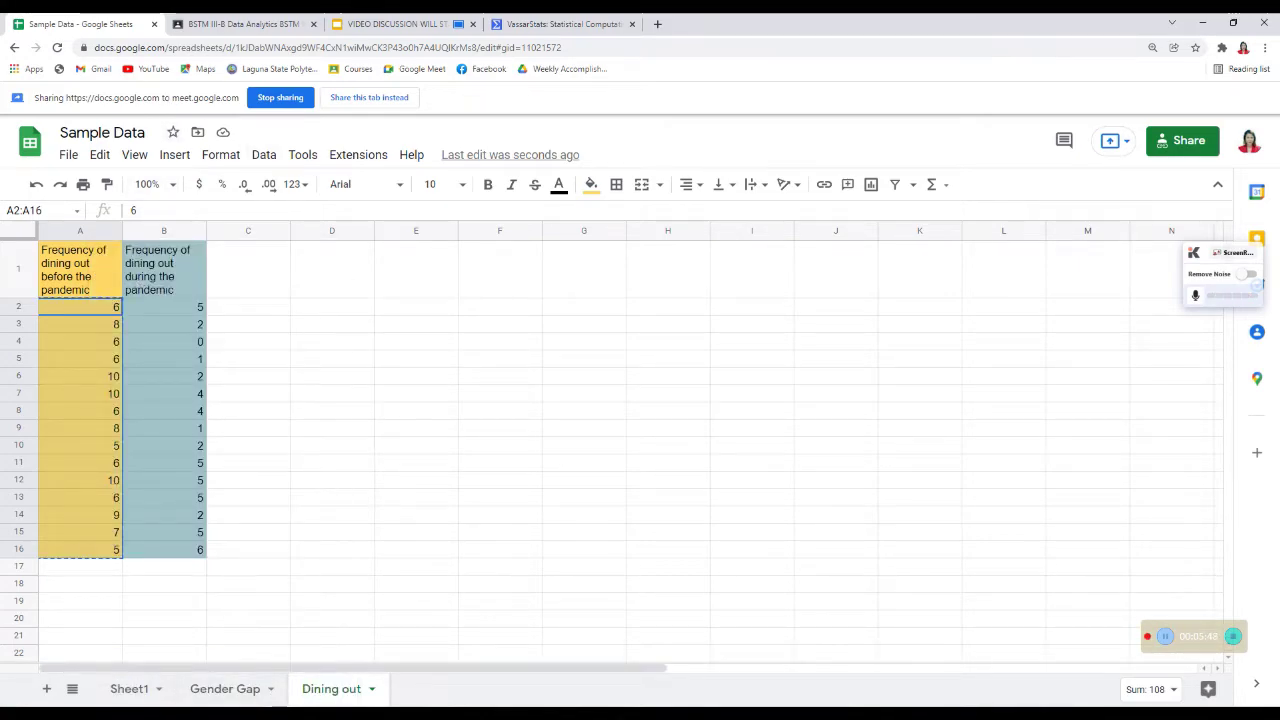
pyautogui.click(560, 23)
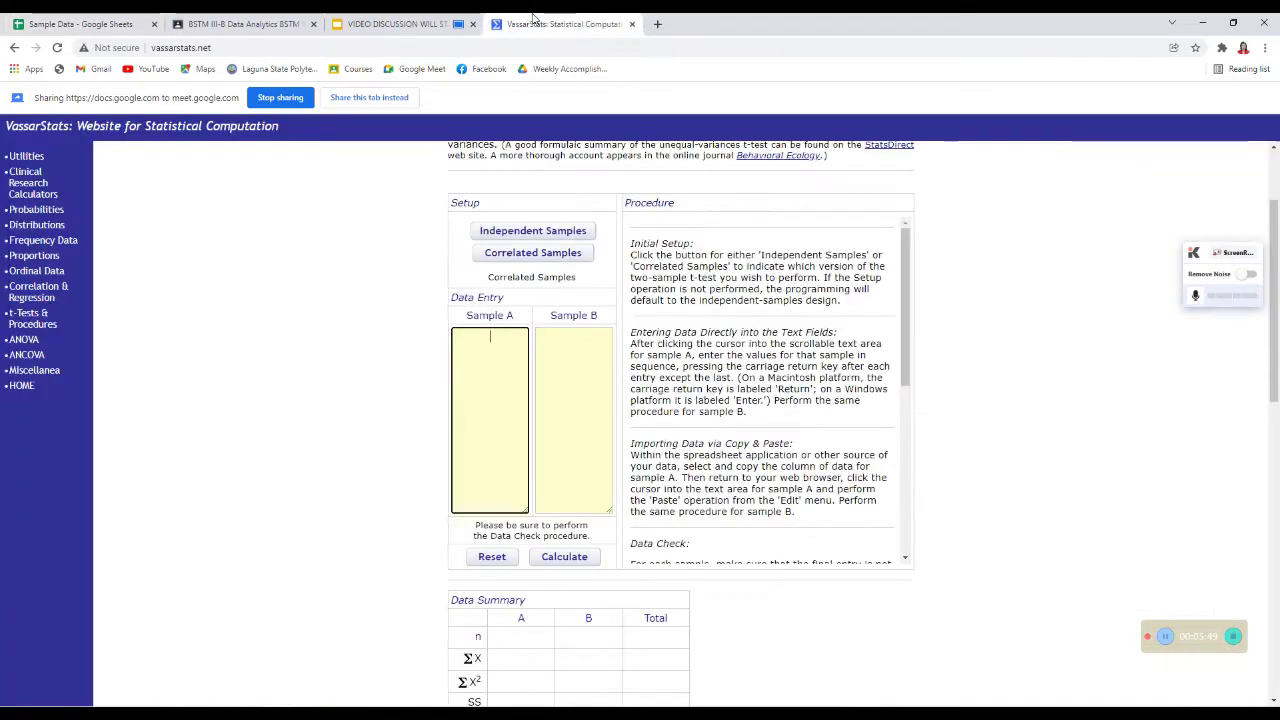
pyautogui.rightClick(488, 353)
pyautogui.click(523, 459)
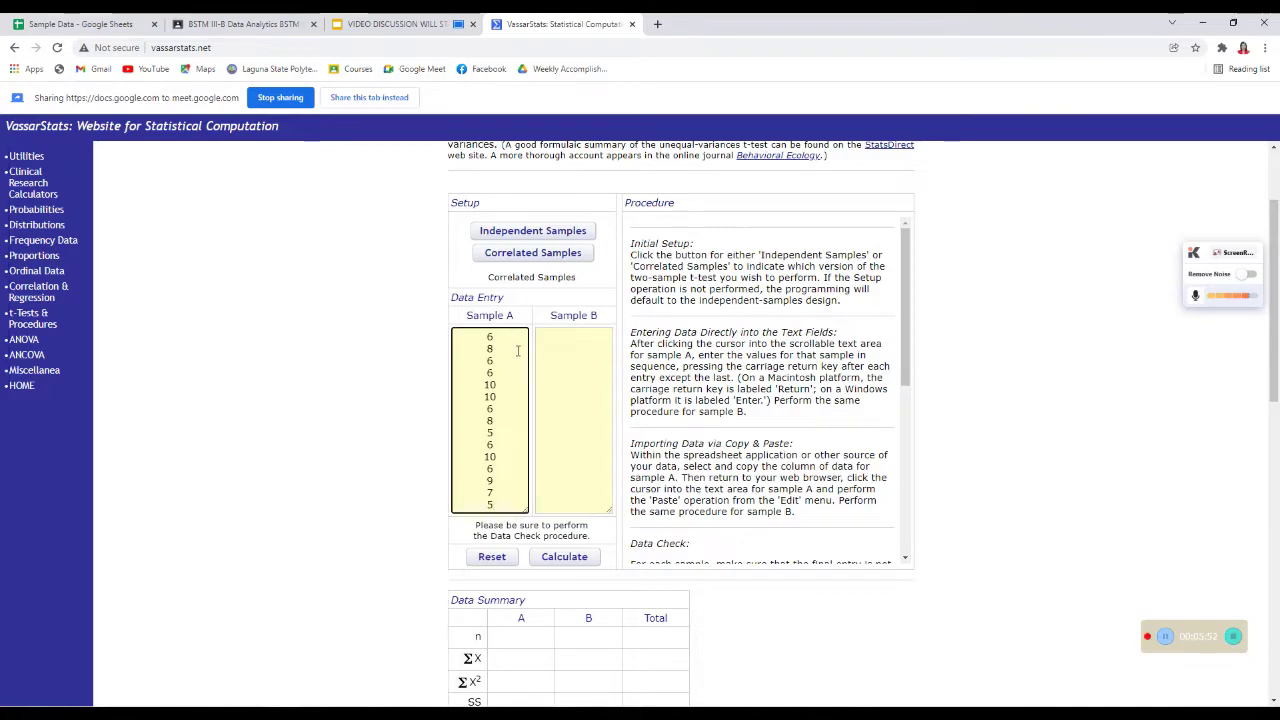
# Step: Copy the during-pandemic counts B2:B16 and paste them into Sample B
pyautogui.click(573, 340)
pyautogui.click(78, 23)
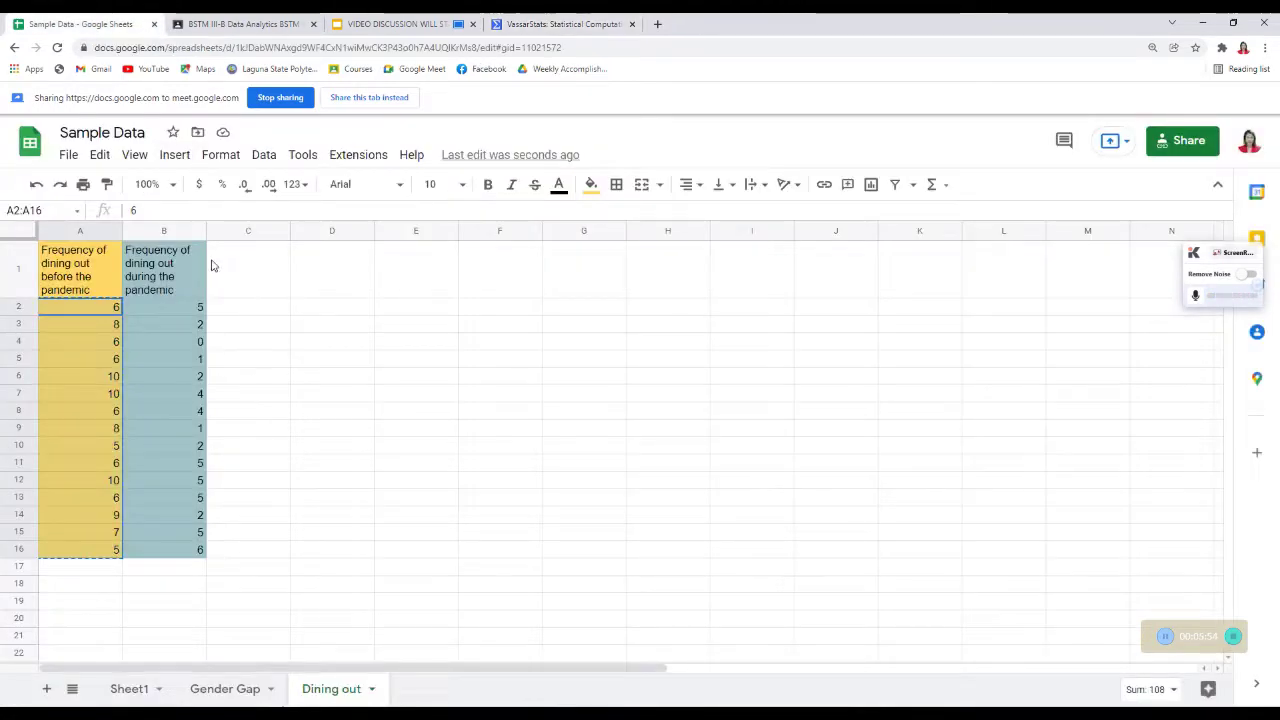
pyautogui.moveTo(182, 308); pyautogui.dragTo(195, 556)
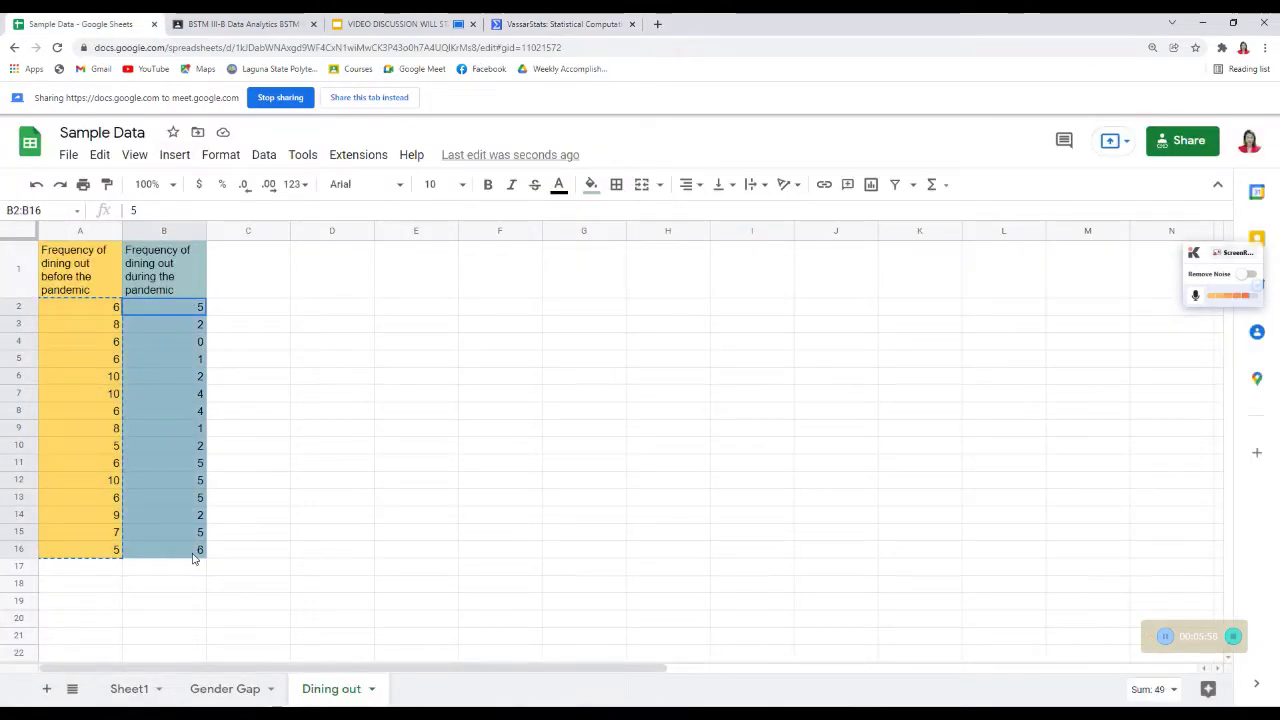
pyautogui.rightClick(177, 486)
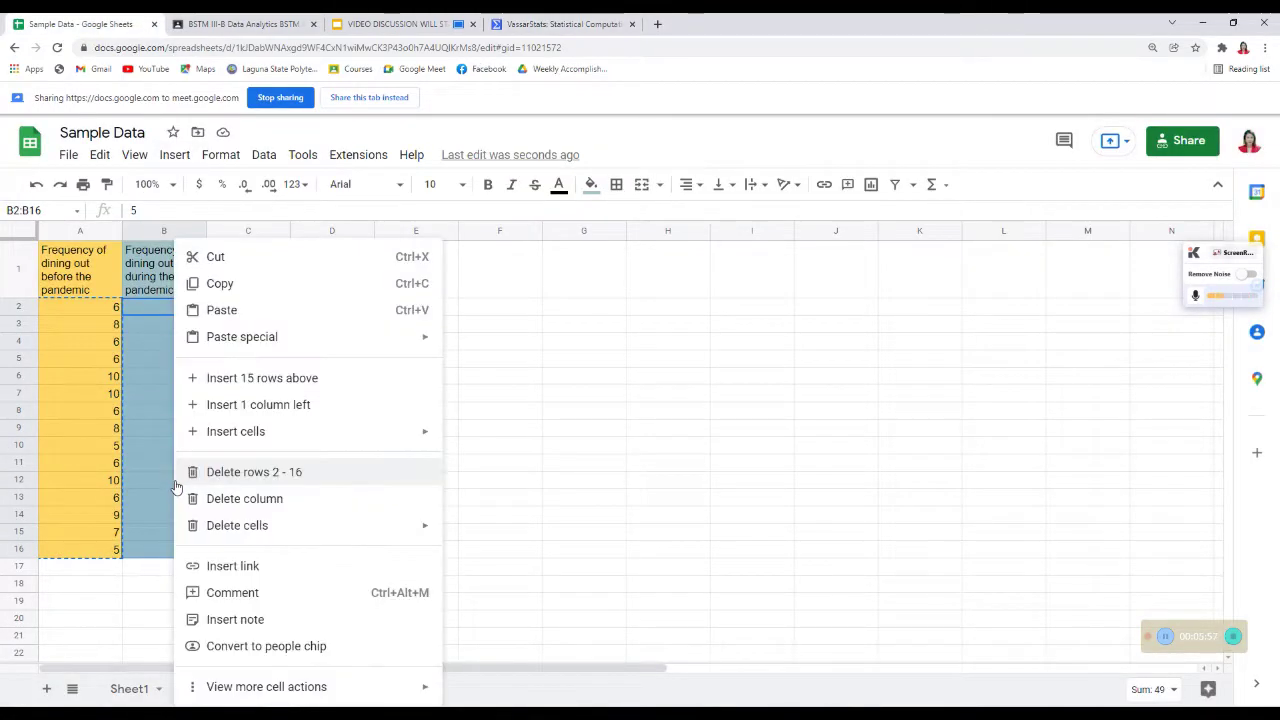
pyautogui.click(225, 288)
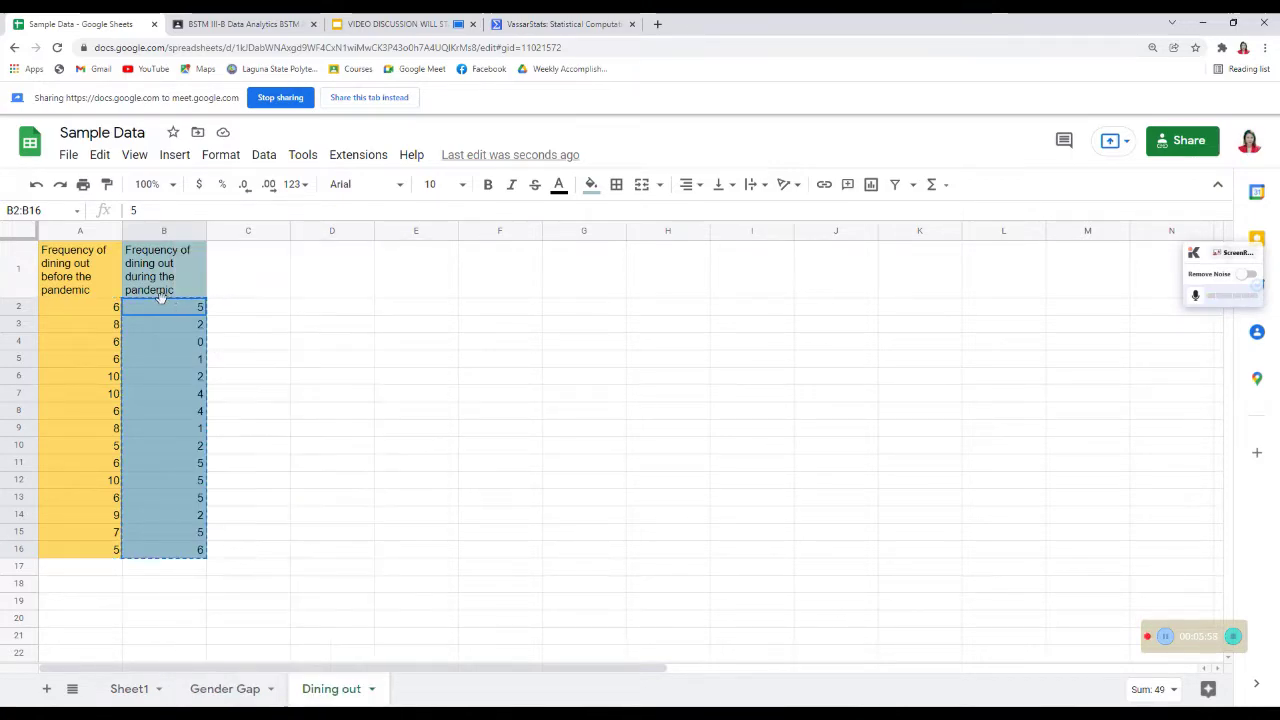
pyautogui.click(560, 23)
pyautogui.rightClick(573, 338)
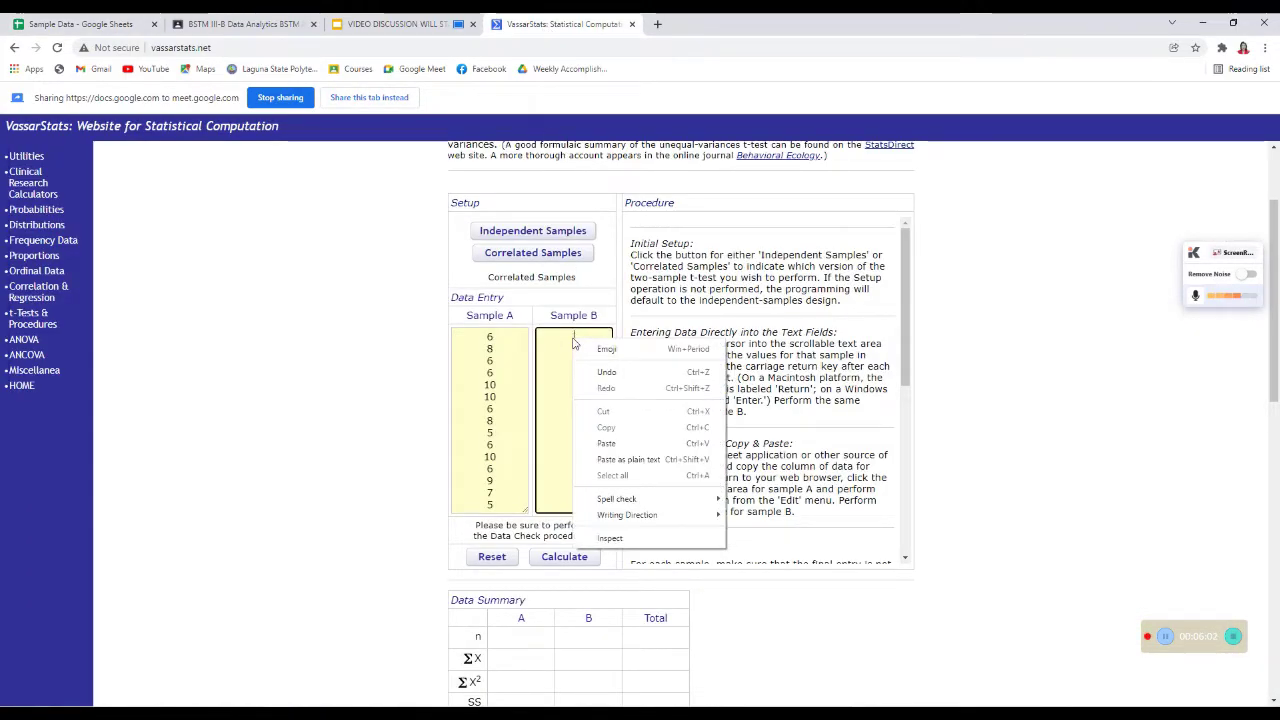
pyautogui.click(614, 447)
# Step: Check the pasted Sample A and B entries against the sheet's columns
pyautogui.click(489, 337)
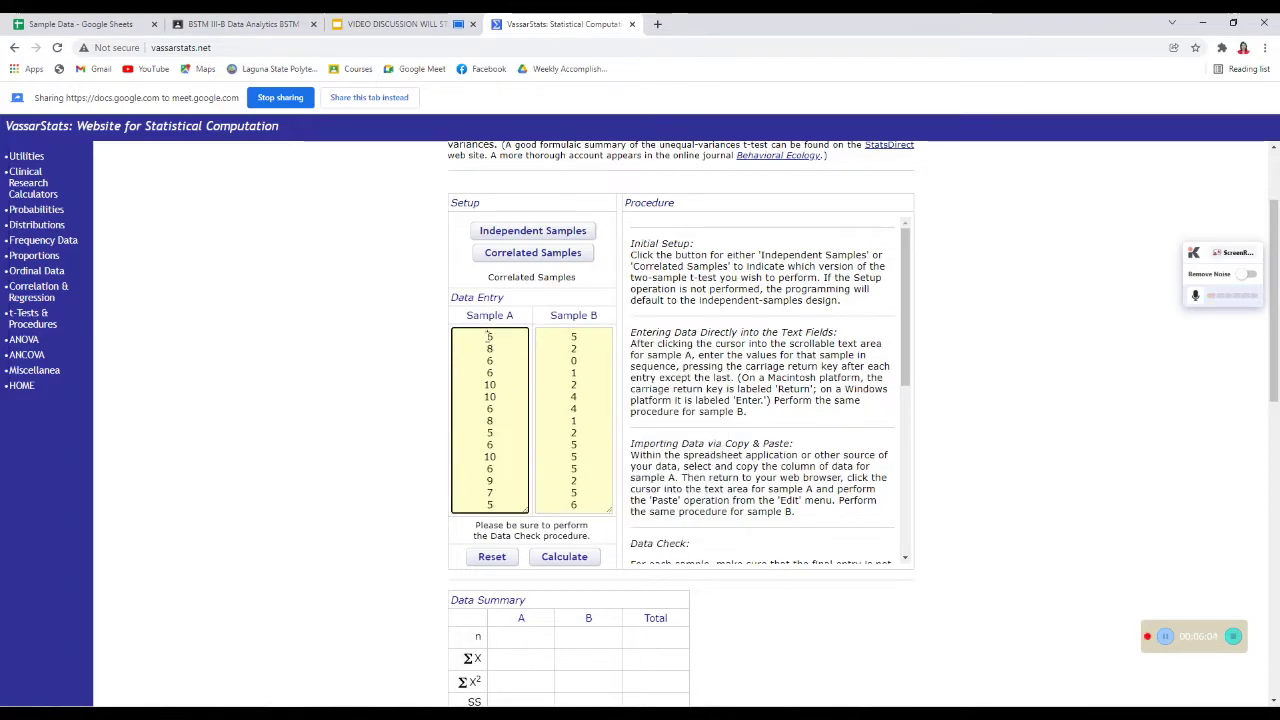
pyautogui.click(571, 339)
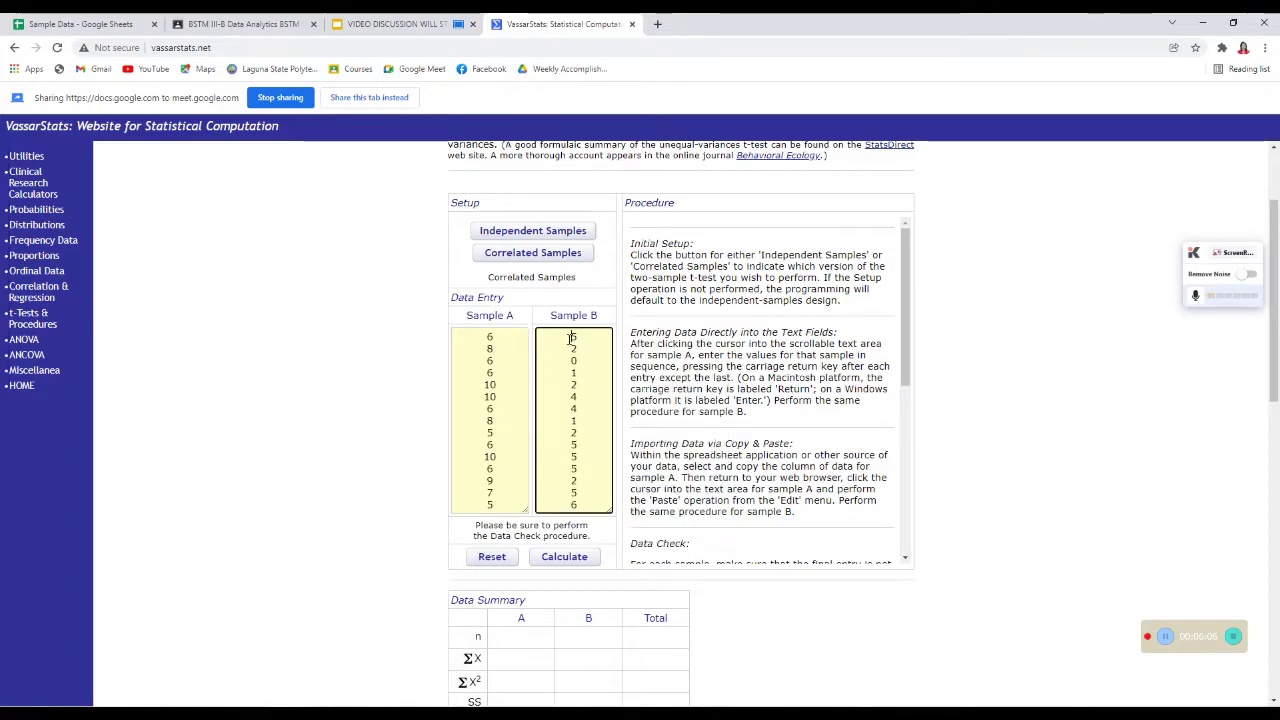
pyautogui.click(519, 347)
pyautogui.doubleClick(584, 348)
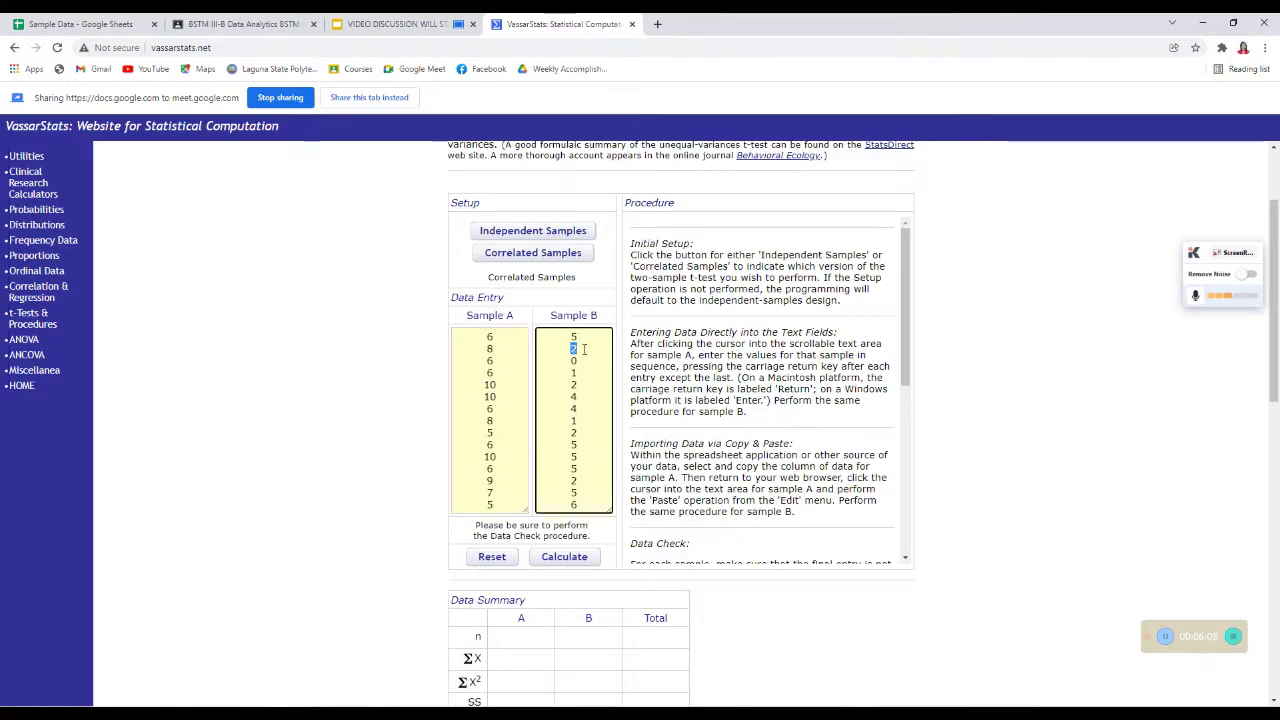
pyautogui.click(490, 364)
pyautogui.doubleClick(570, 362)
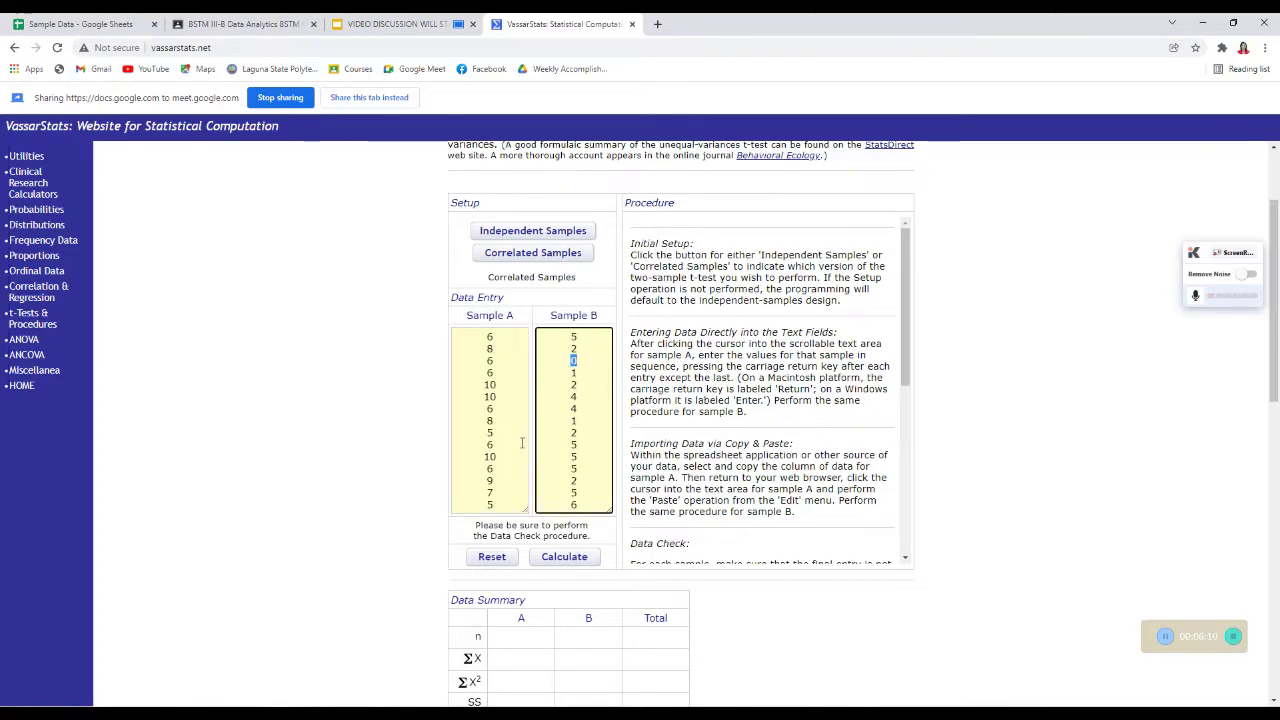
pyautogui.scroll(-3, 521, 443)
pyautogui.scroll(3, 527, 443)
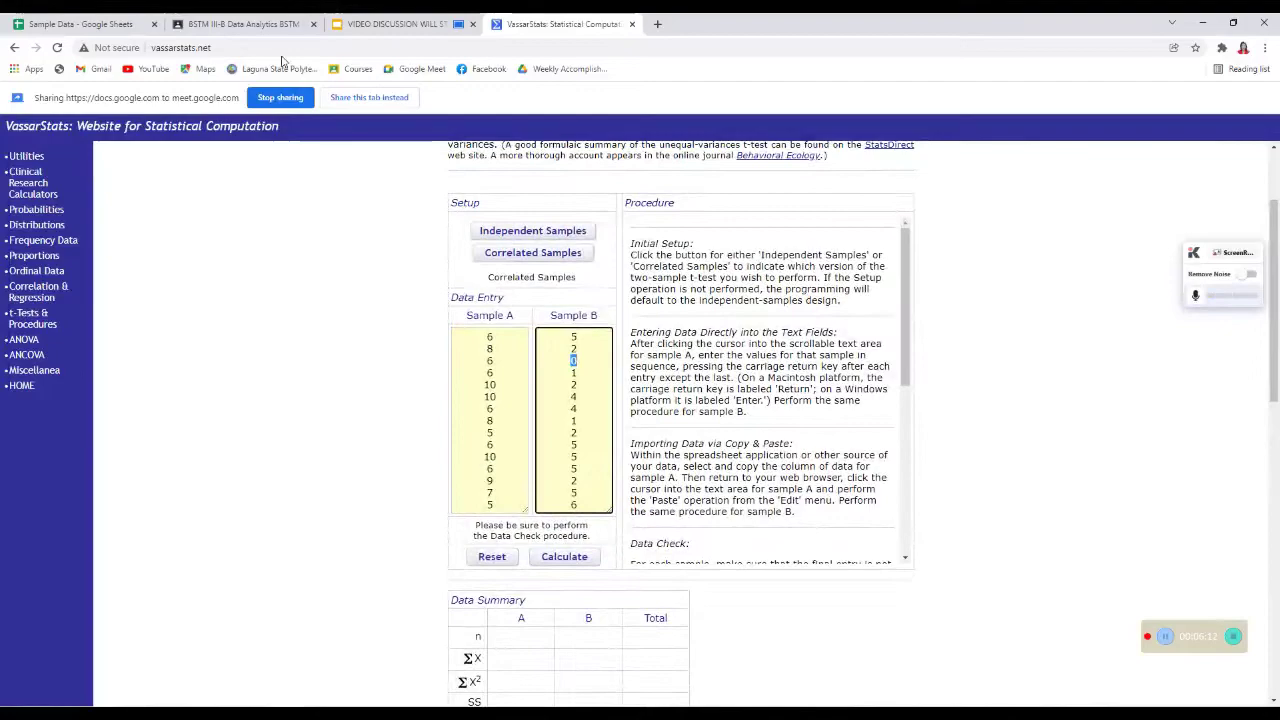
pyautogui.click(75, 23)
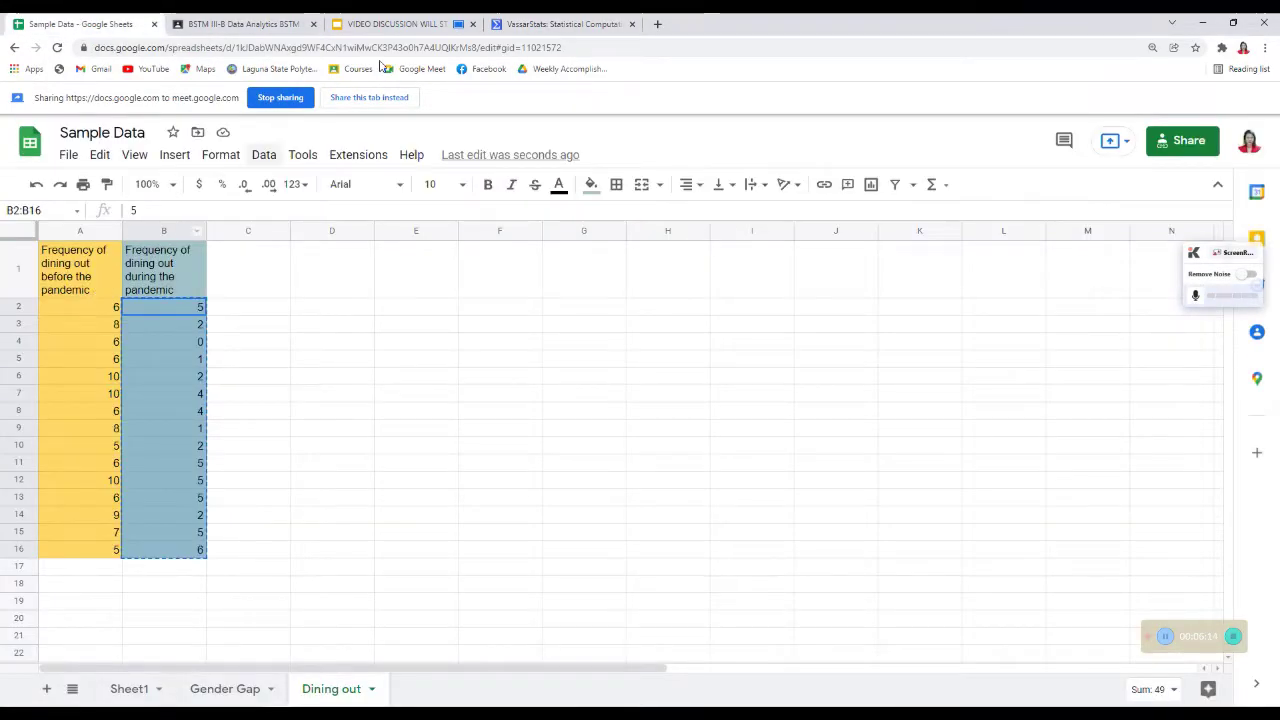
pyautogui.moveTo(86, 307); pyautogui.dragTo(74, 551)
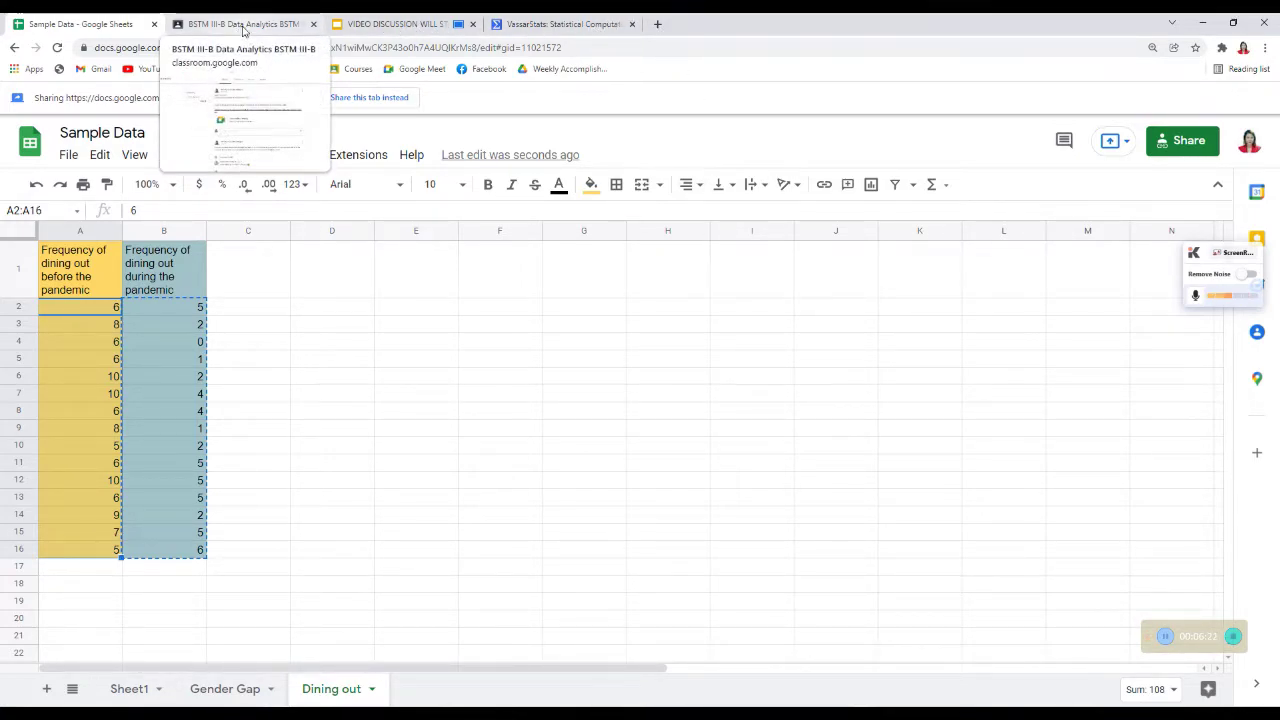
pyautogui.click(548, 22)
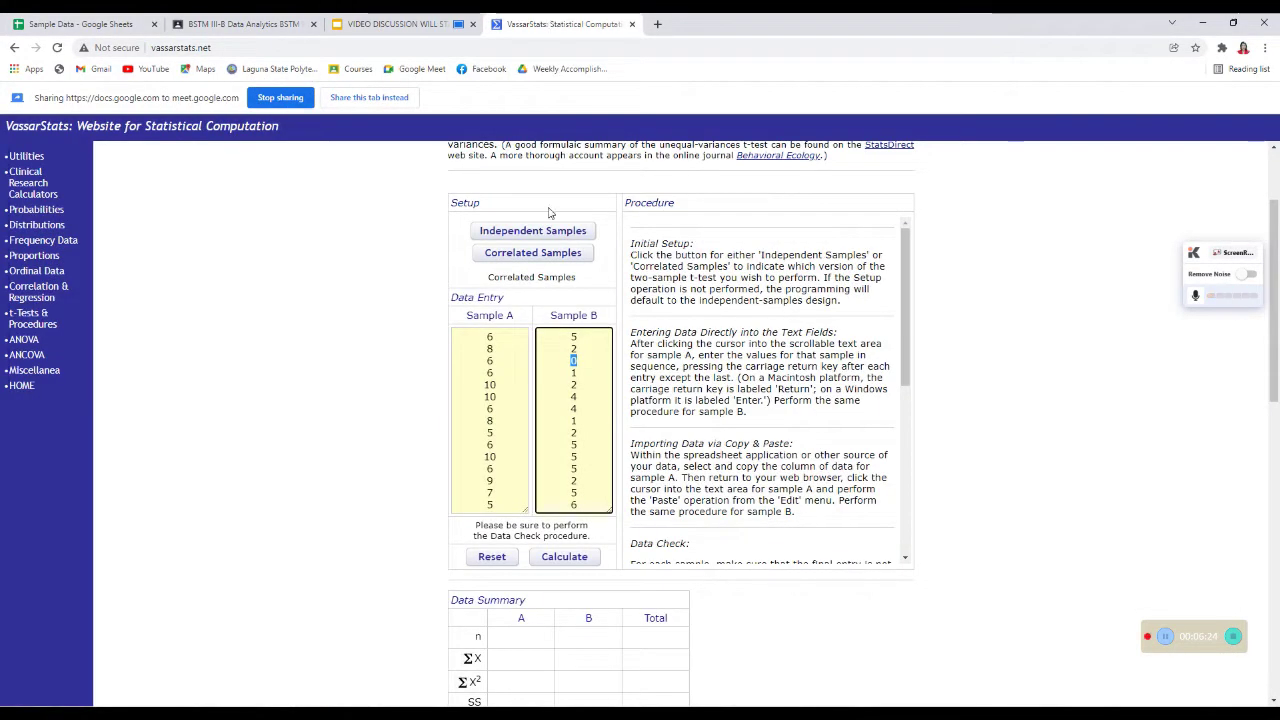
pyautogui.scroll(-3, 762, 322)
pyautogui.scroll(-1, 535, 455)
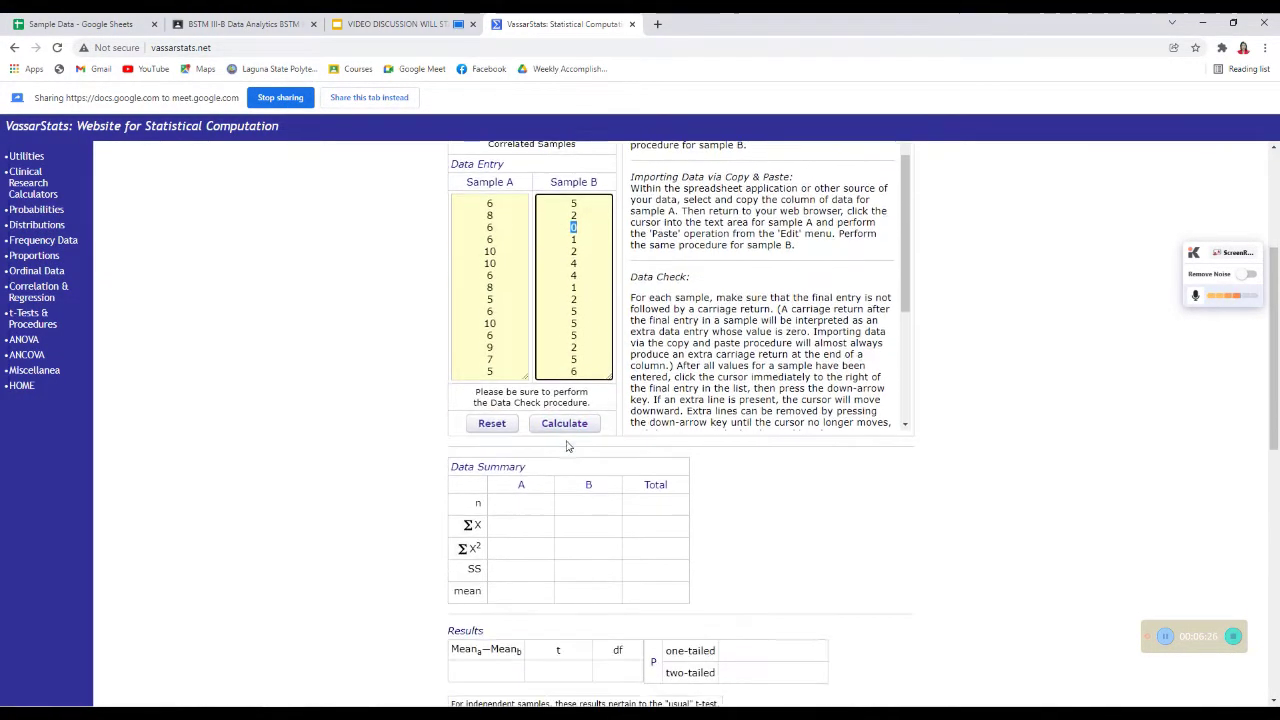
pyautogui.click(565, 423)
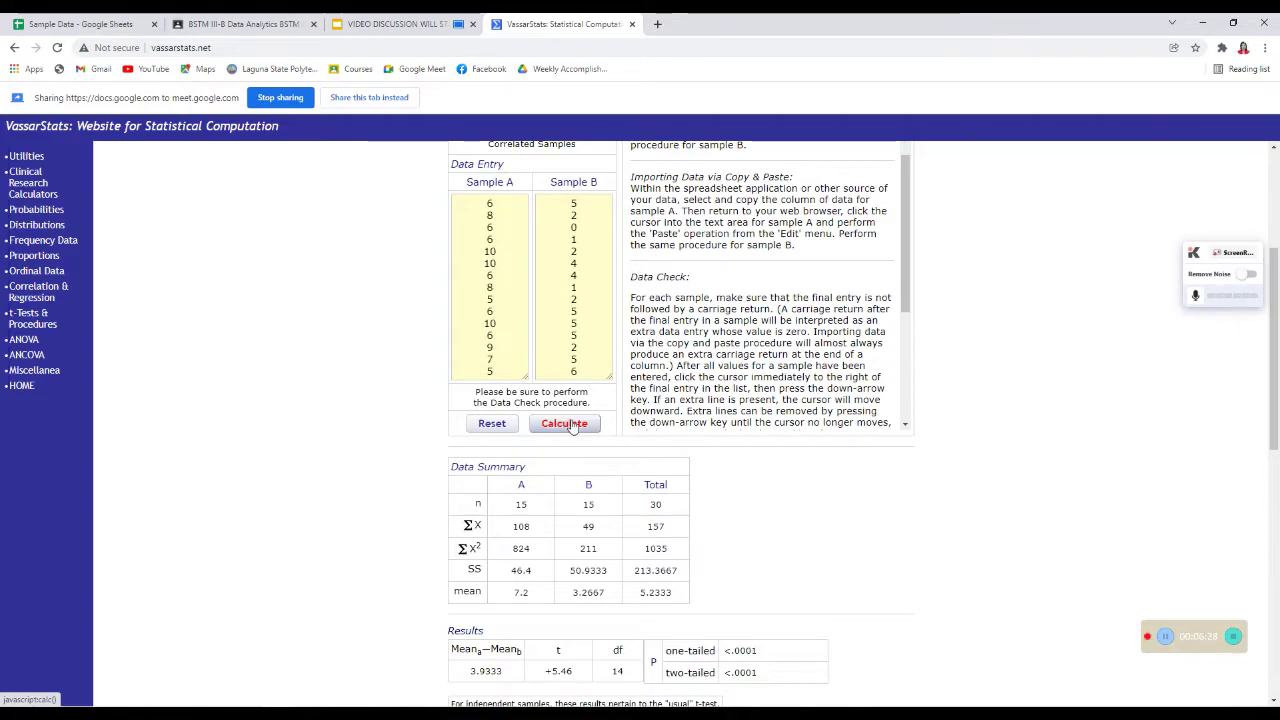
pyautogui.doubleClick(518, 505)
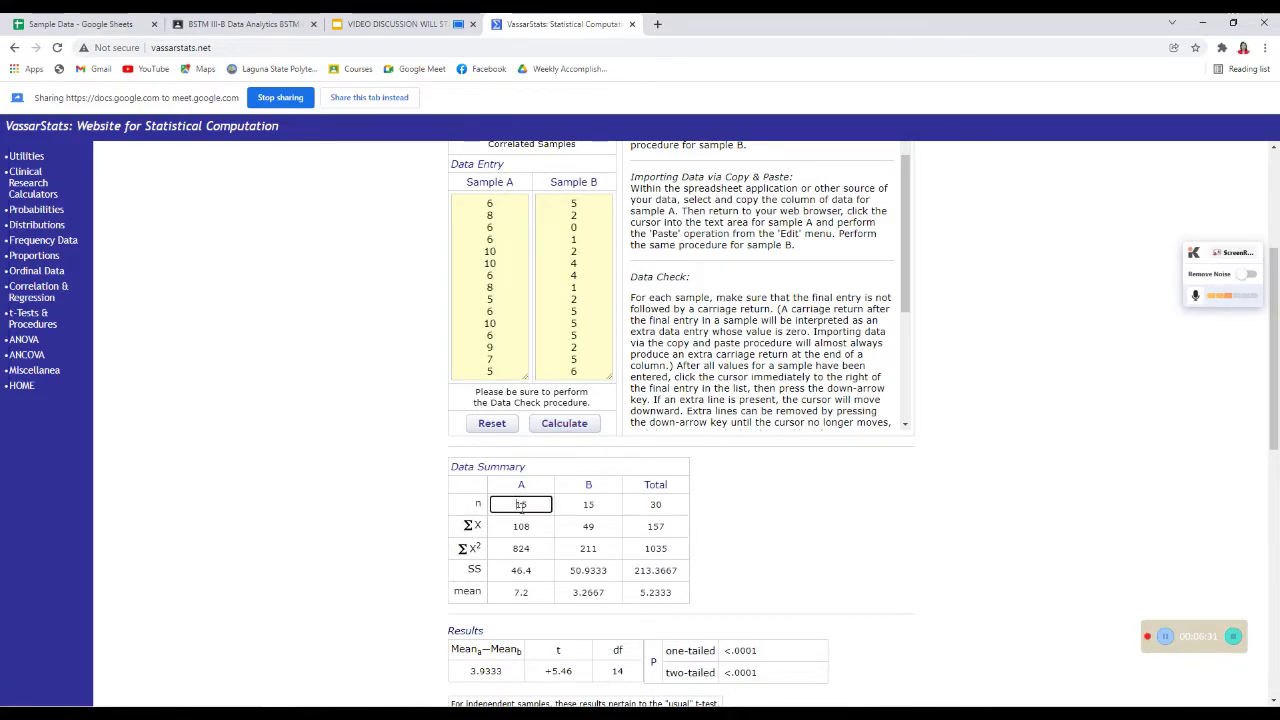
pyautogui.doubleClick(585, 504)
pyautogui.click(700, 515)
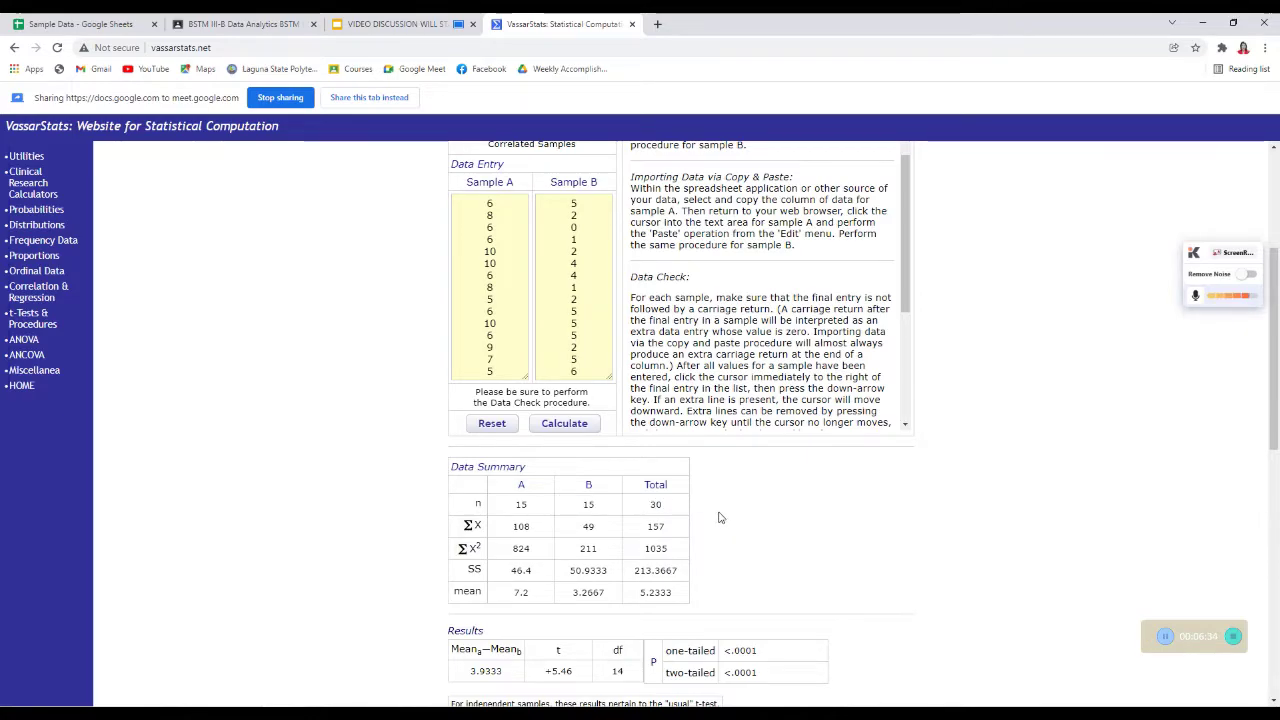
pyautogui.click(653, 505)
pyautogui.doubleClick(652, 505)
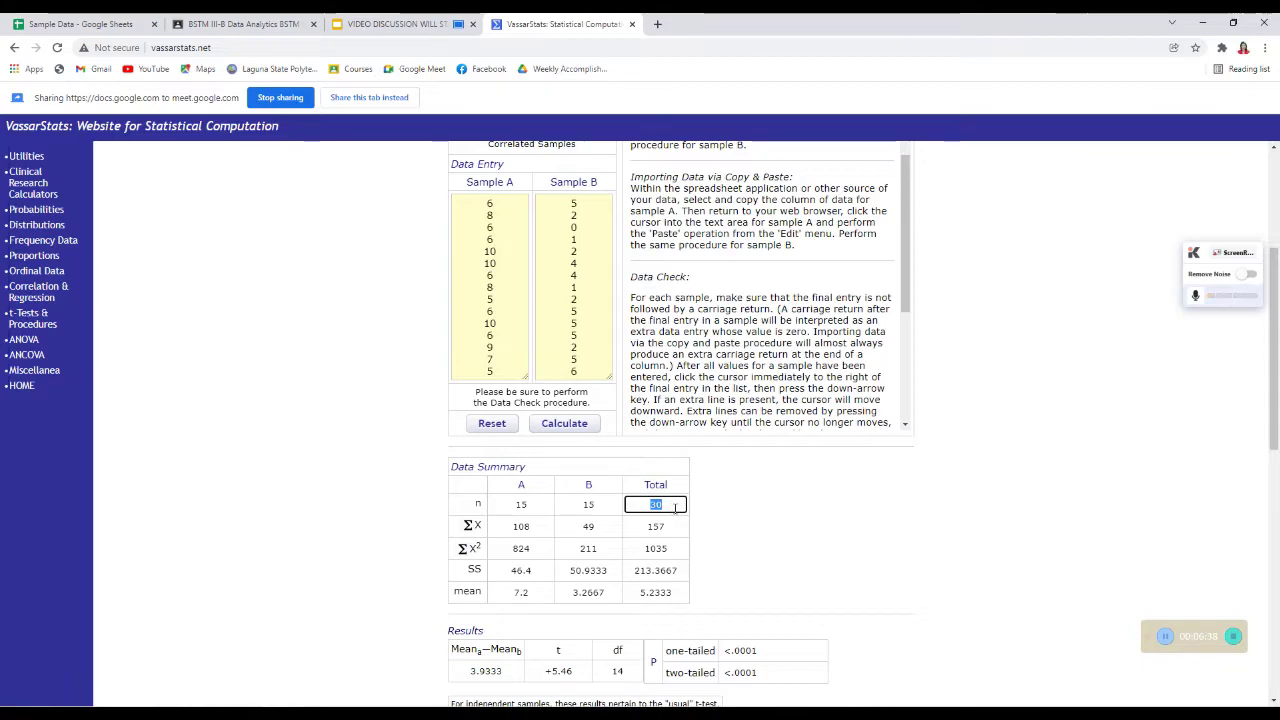
pyautogui.click(703, 507)
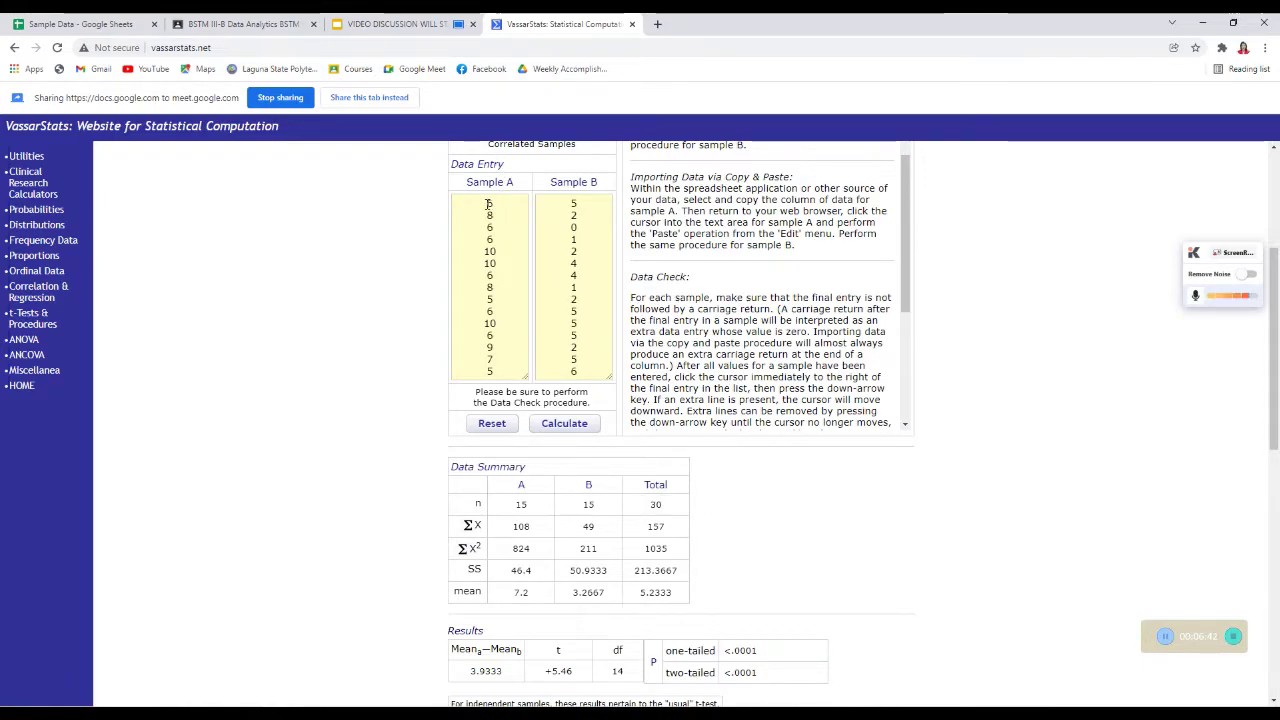
pyautogui.moveTo(490, 201); pyautogui.dragTo(587, 371)
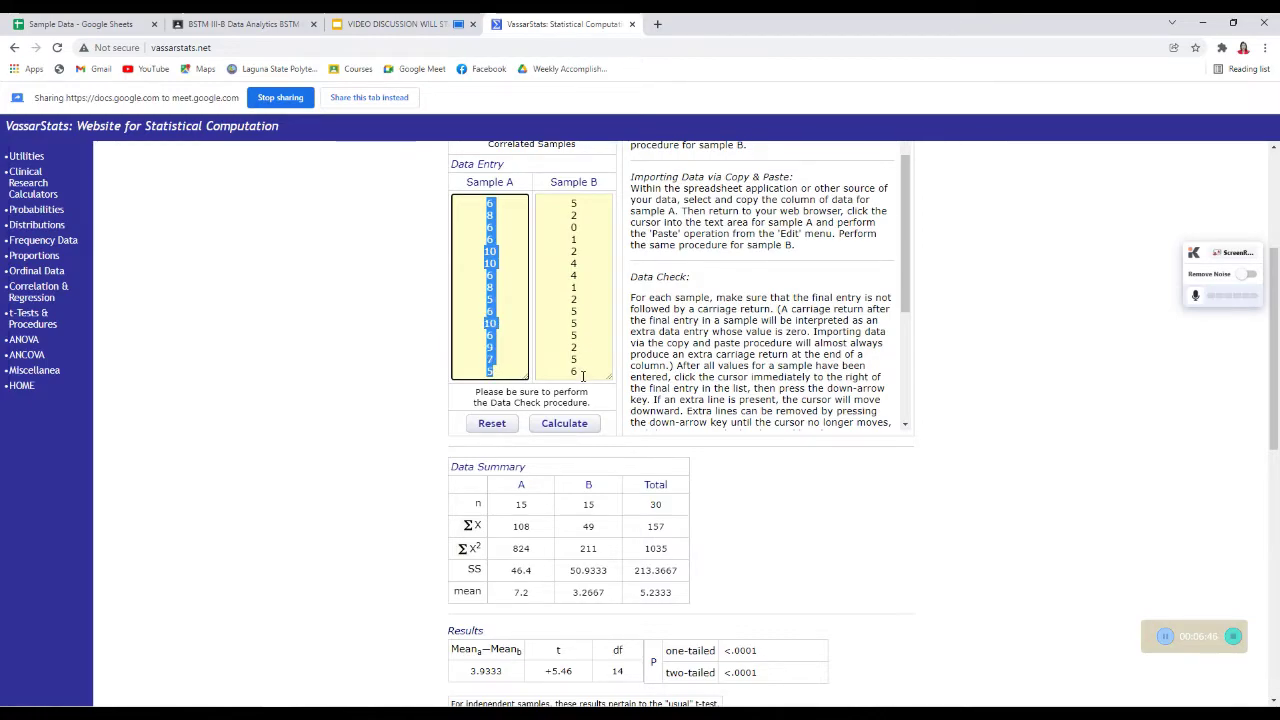
pyautogui.scroll(-2, 583, 375)
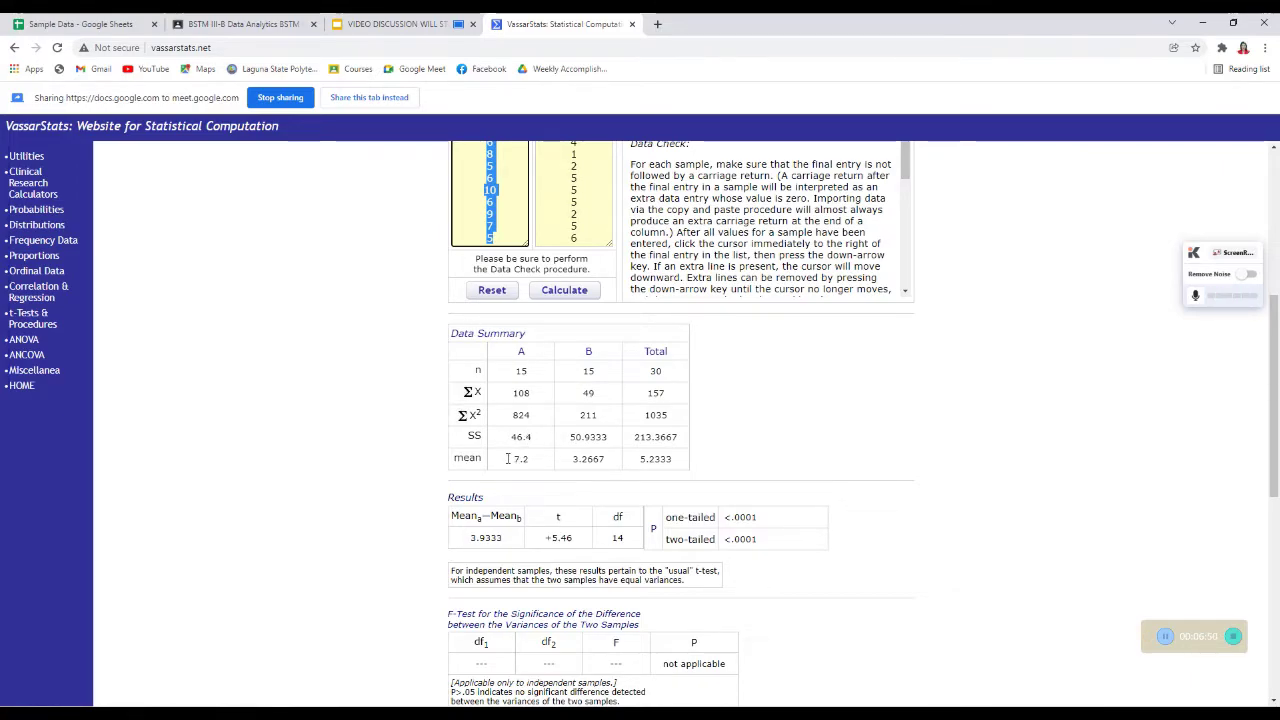
pyautogui.moveTo(508, 459); pyautogui.dragTo(535, 461)
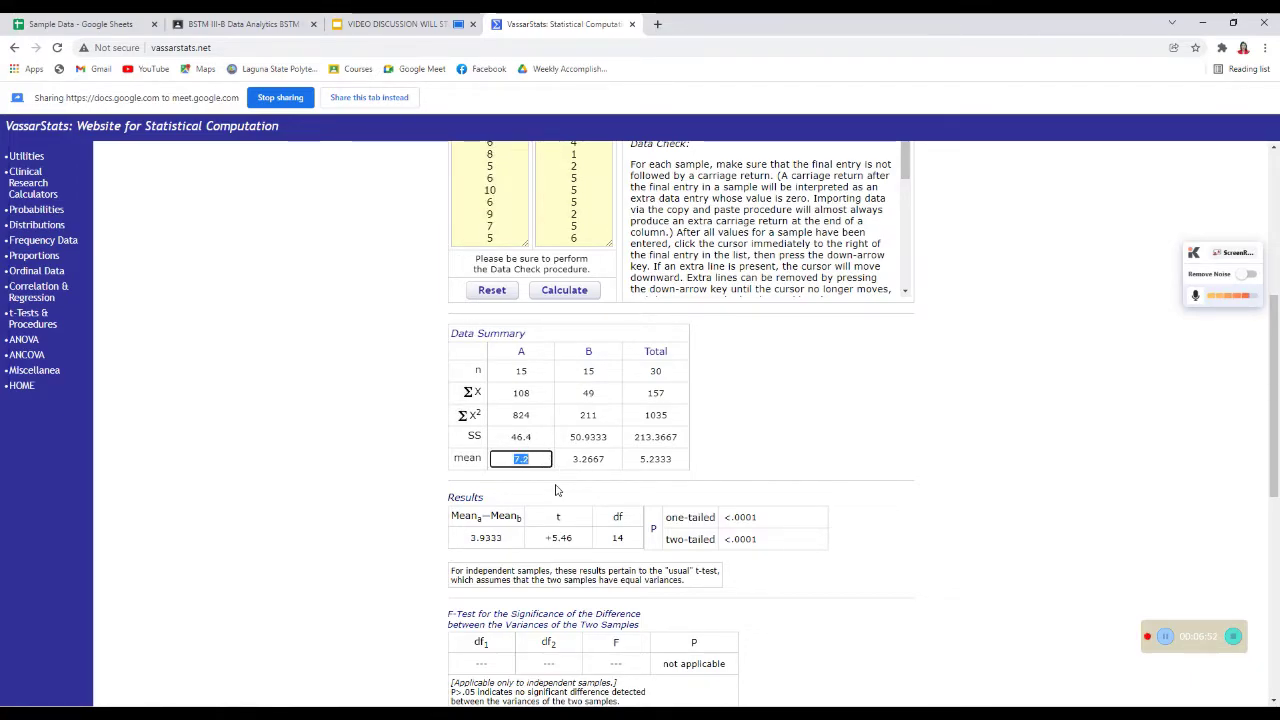
pyautogui.click(558, 487)
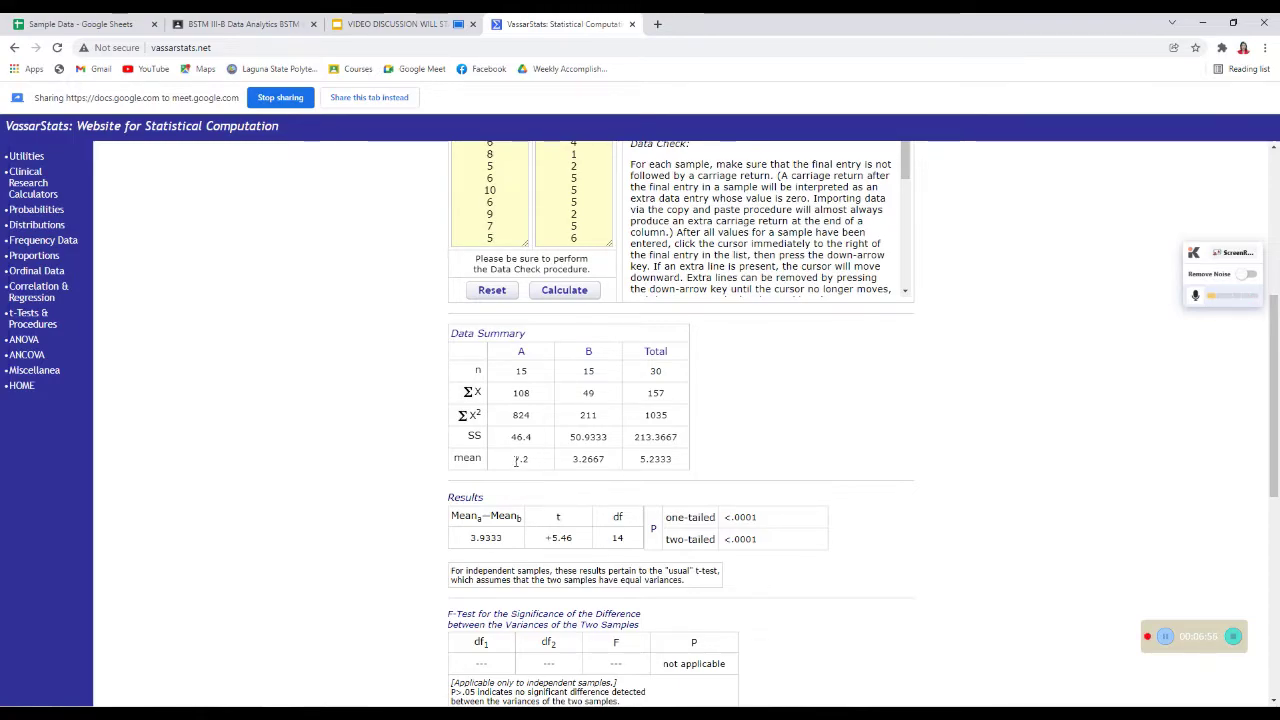
pyautogui.doubleClick(518, 459)
pyautogui.click(542, 485)
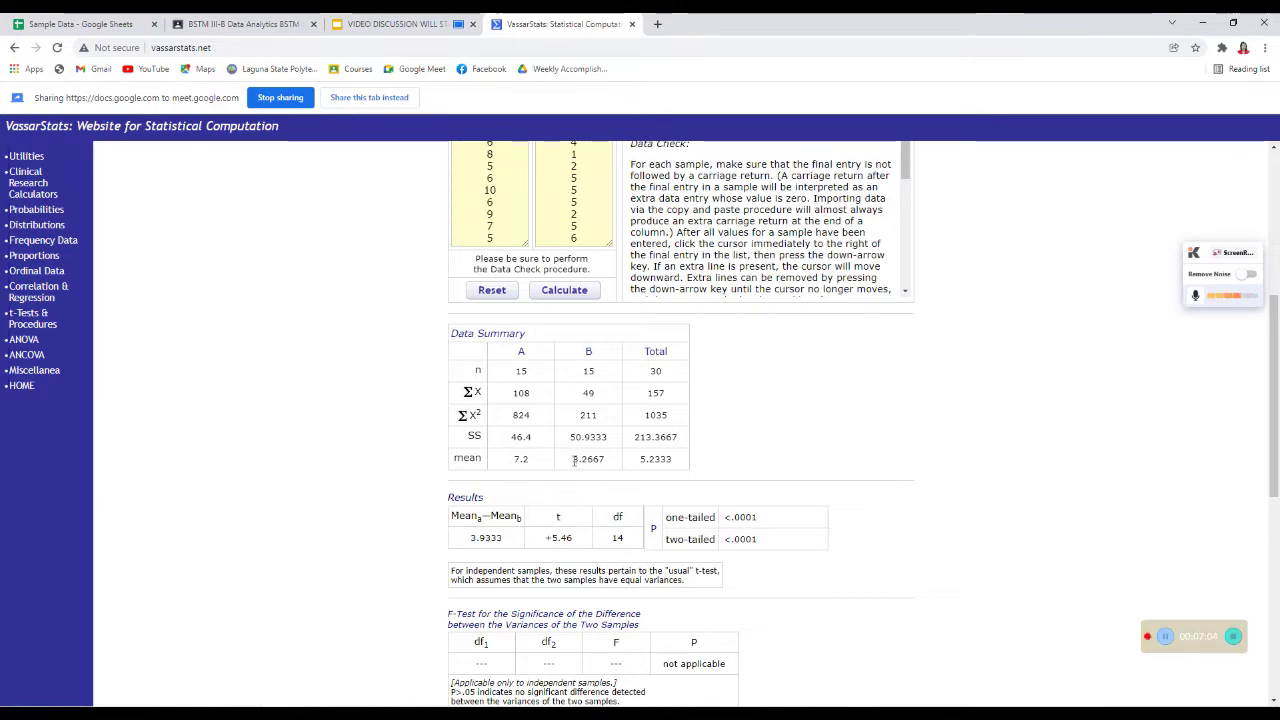
pyautogui.click(574, 460)
pyautogui.click(766, 460)
pyautogui.scroll(-2, 750, 445)
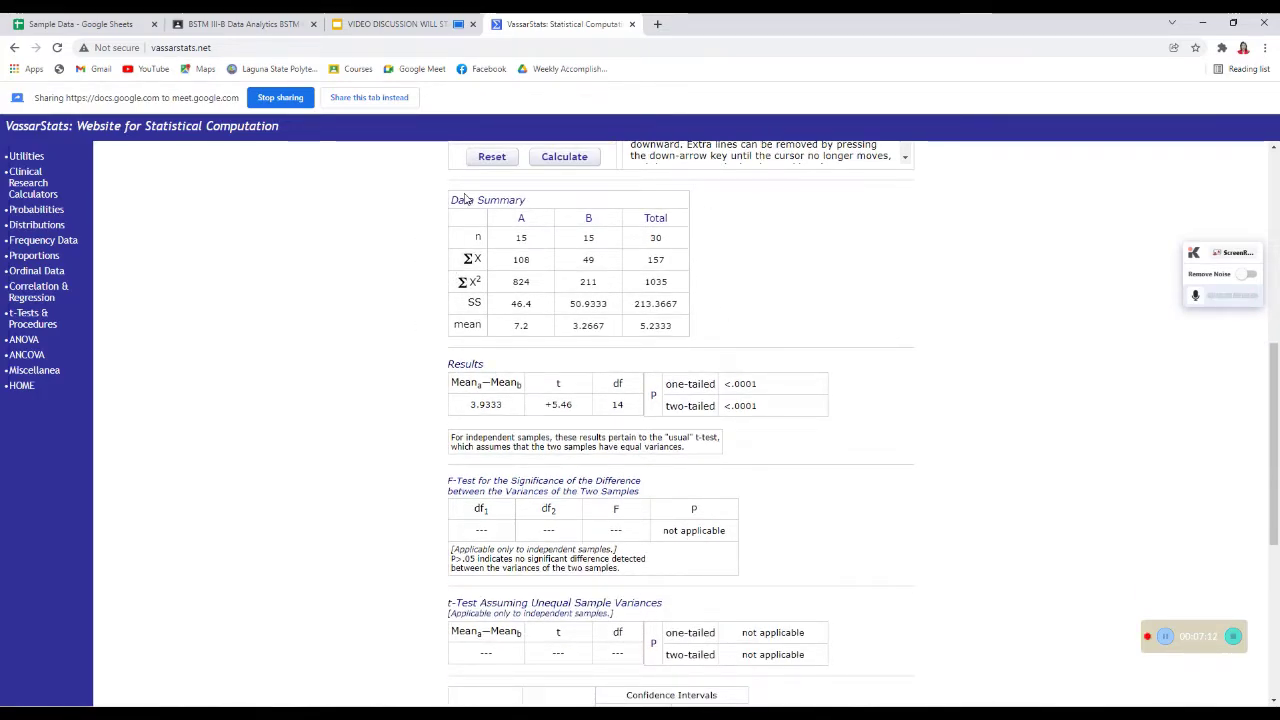
pyautogui.scroll(6, 470, 250)
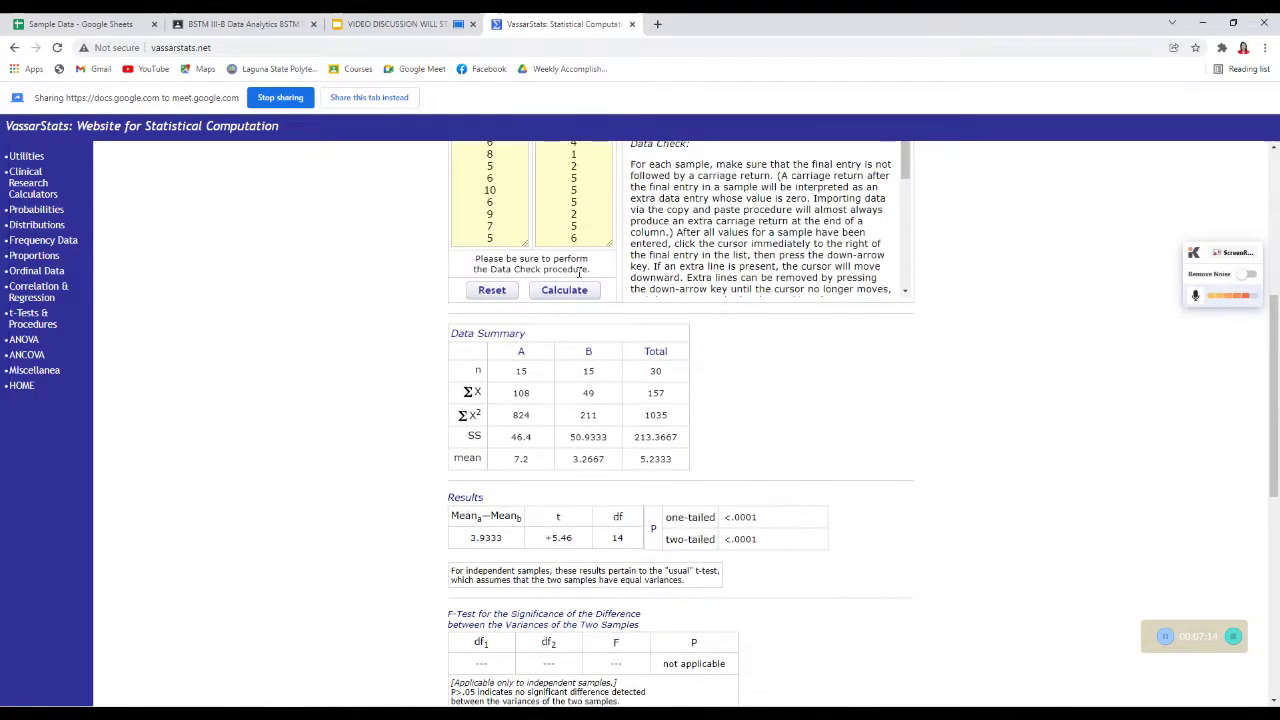
pyautogui.scroll(-6, 484, 340)
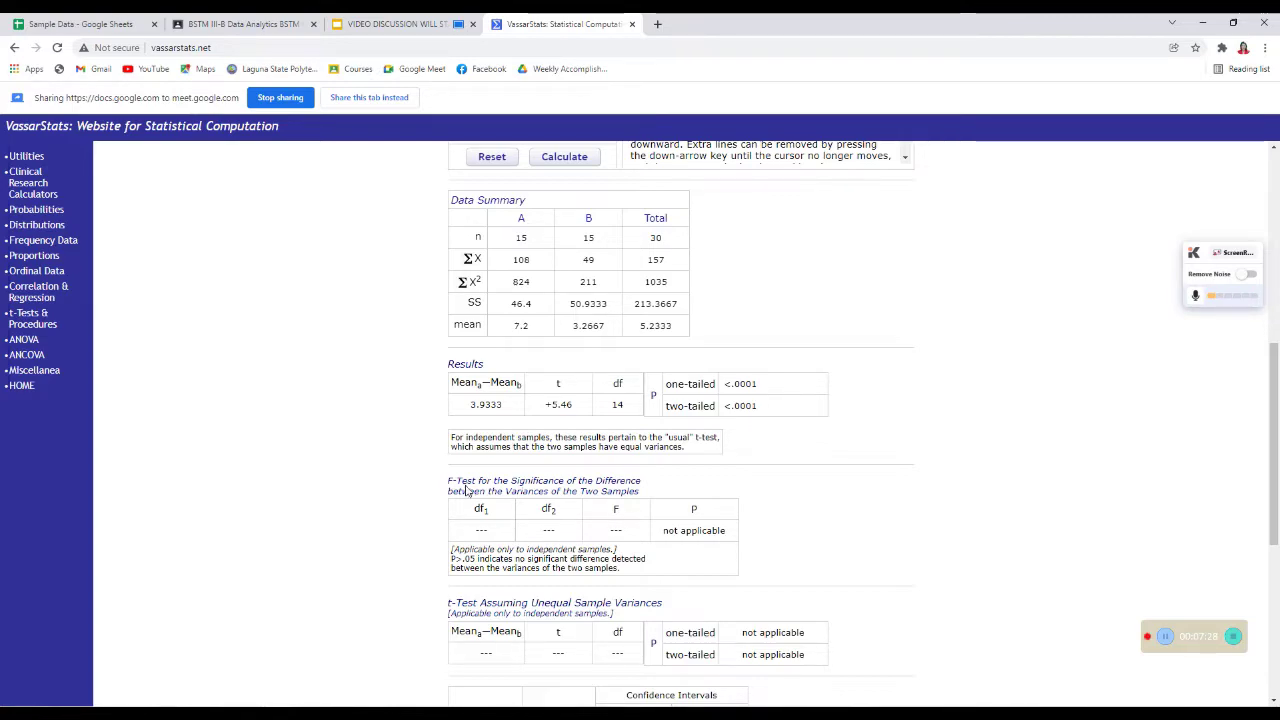
pyautogui.scroll(4, 466, 488)
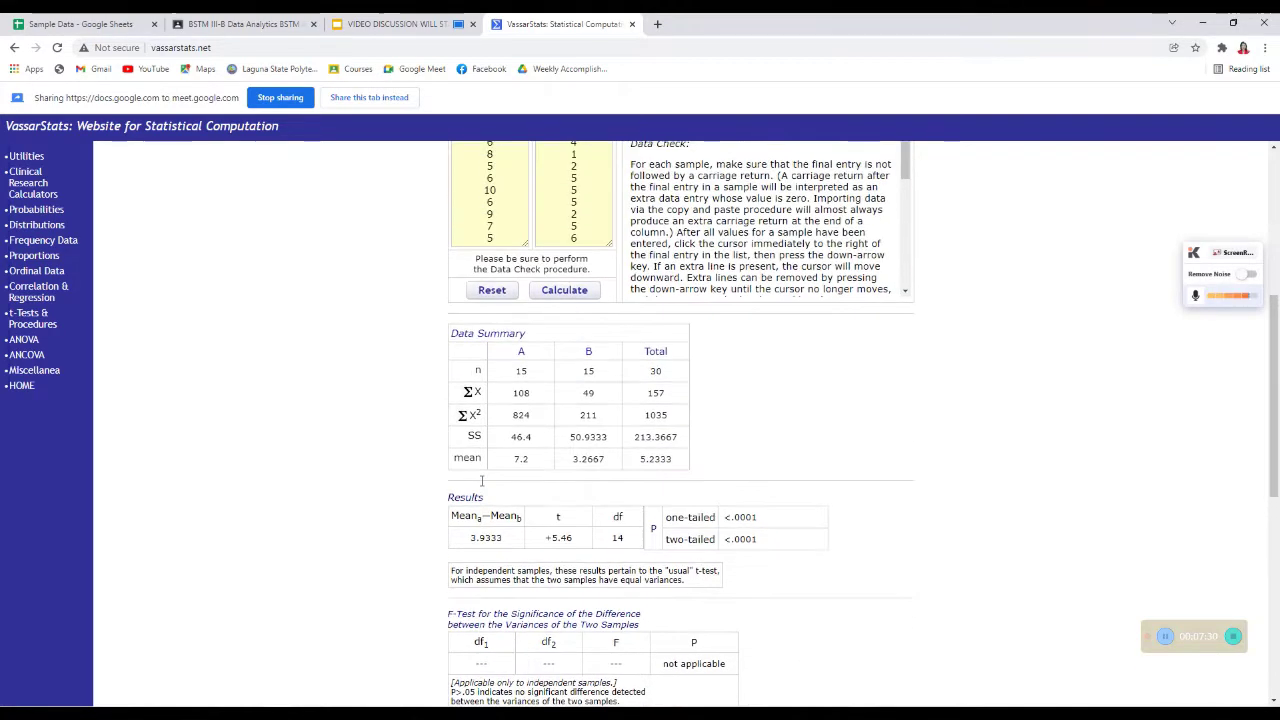
pyautogui.scroll(-3, 716, 374)
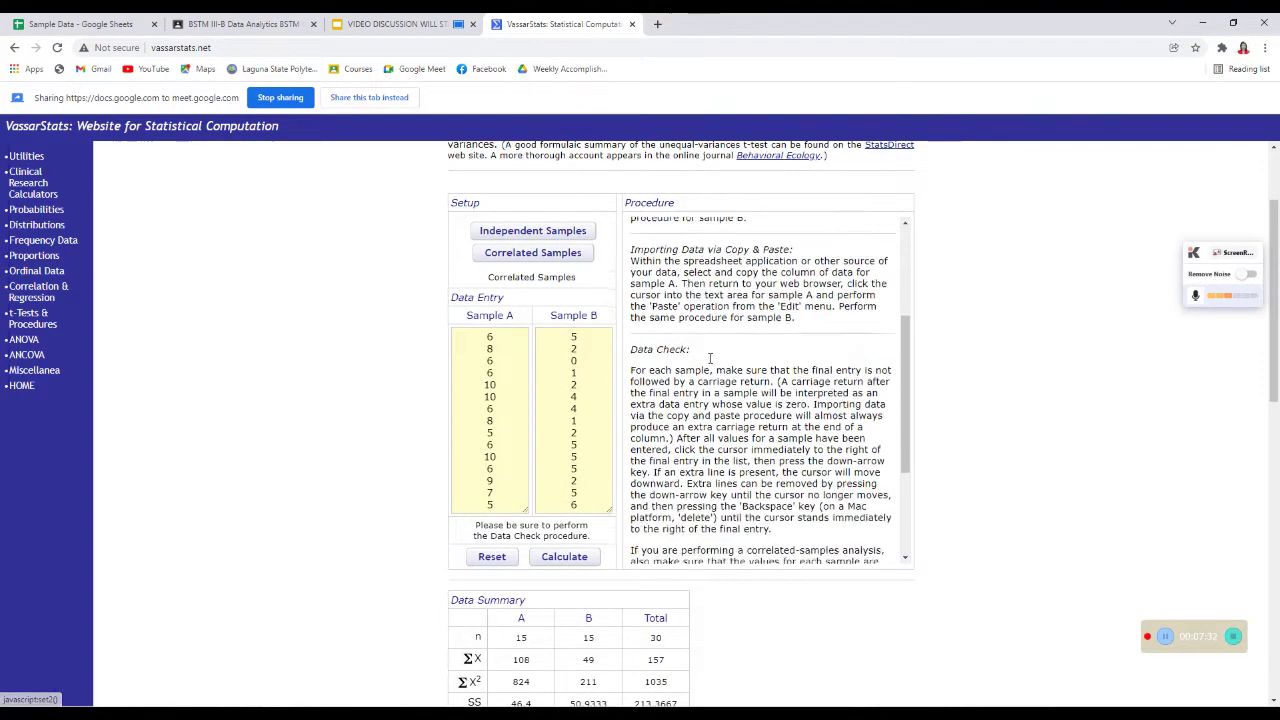
pyautogui.scroll(-4, 716, 374)
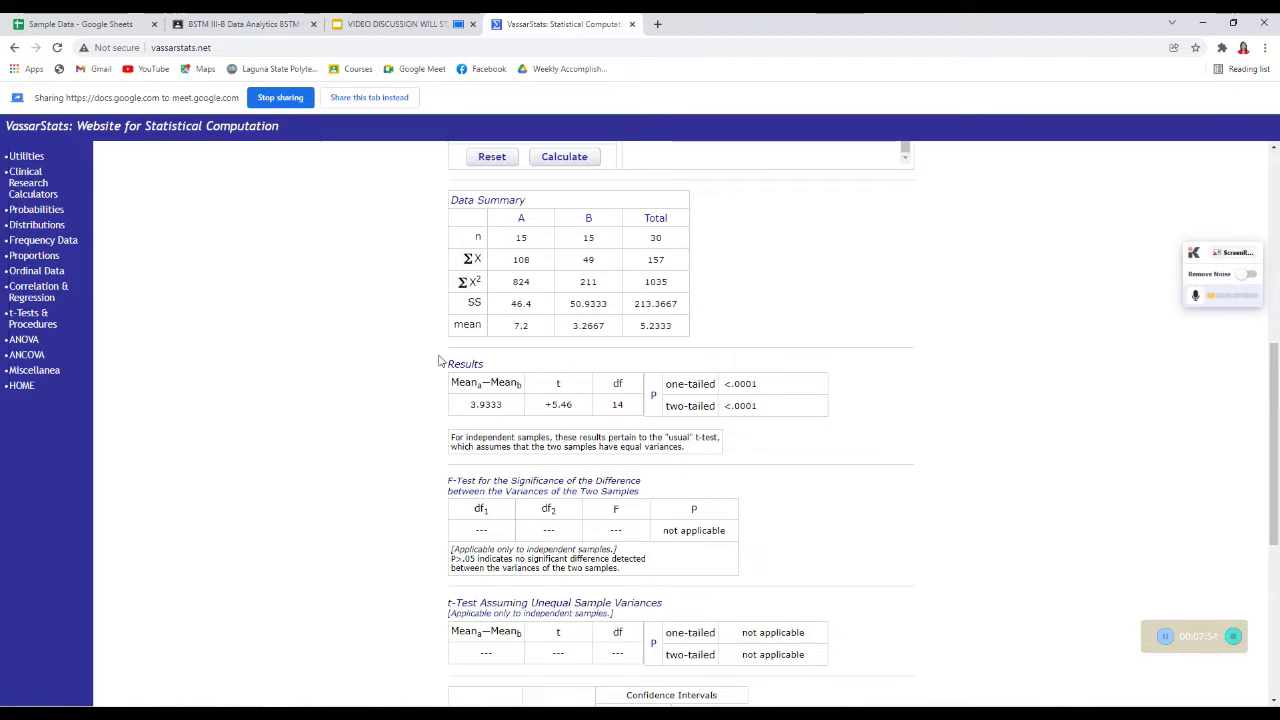
pyautogui.scroll(2, 429, 343)
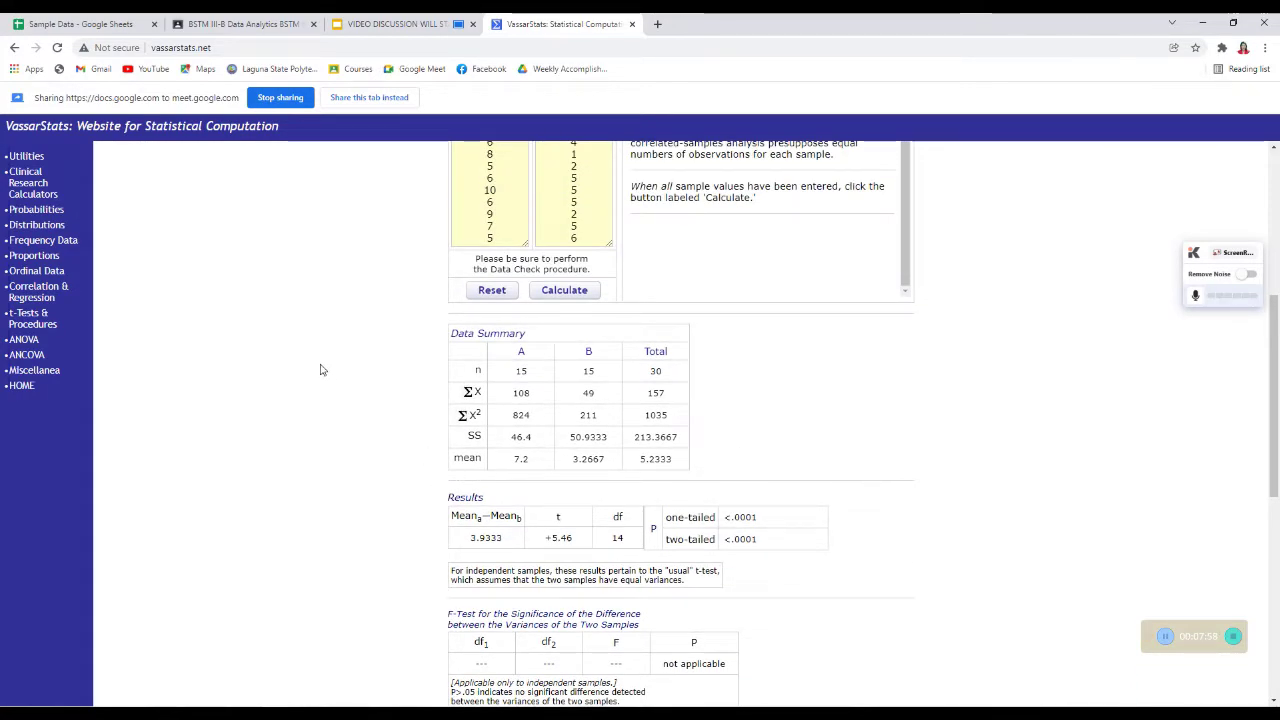
pyautogui.scroll(-2, 697, 480)
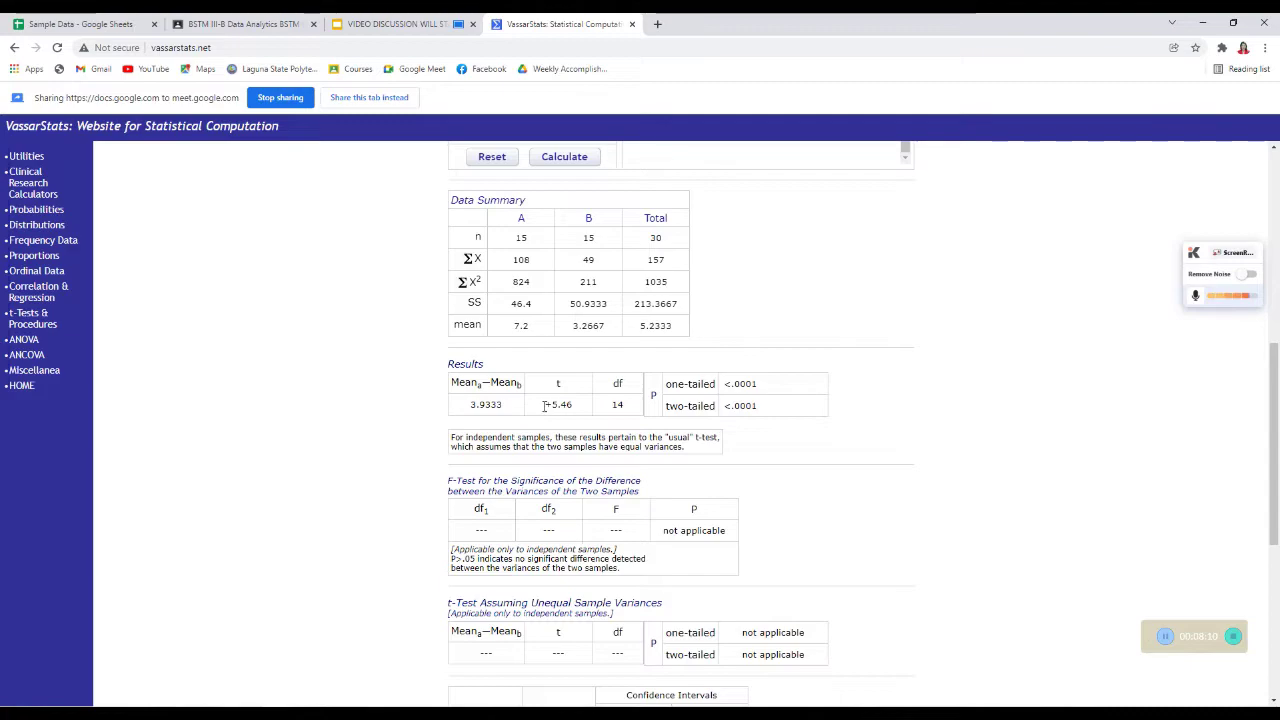
pyautogui.moveTo(545, 405); pyautogui.dragTo(573, 407)
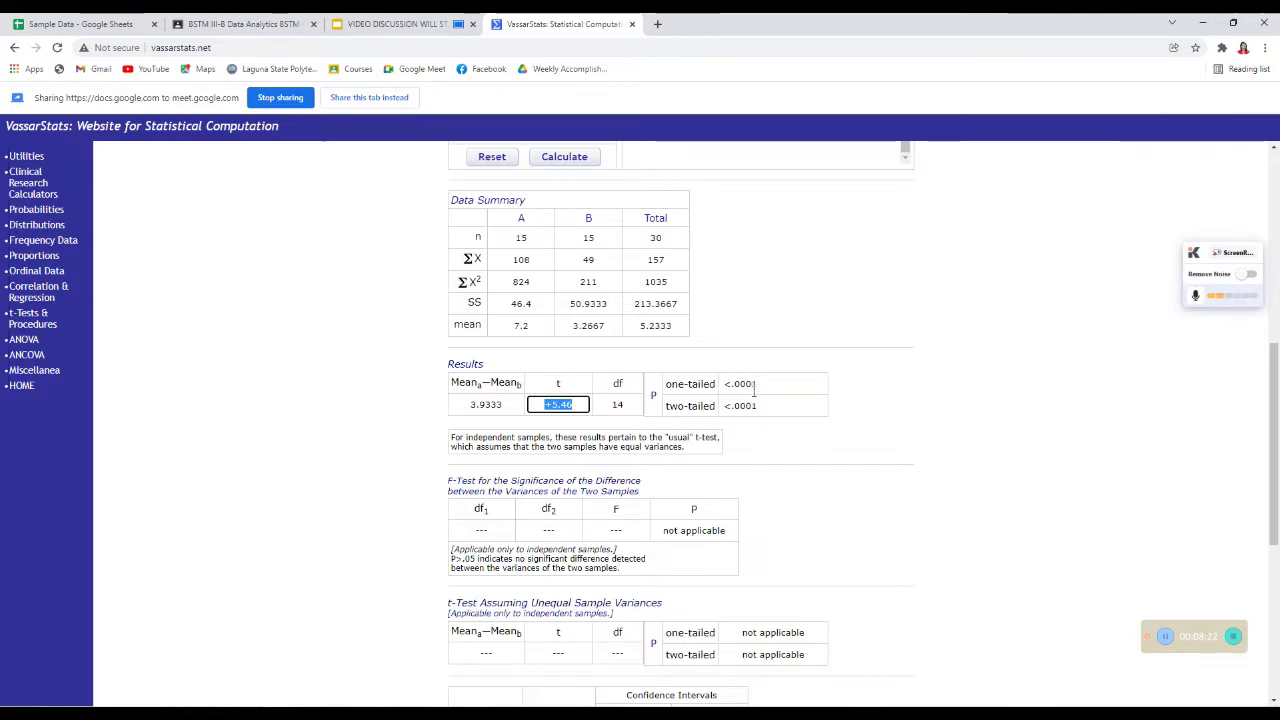
pyautogui.click(727, 406)
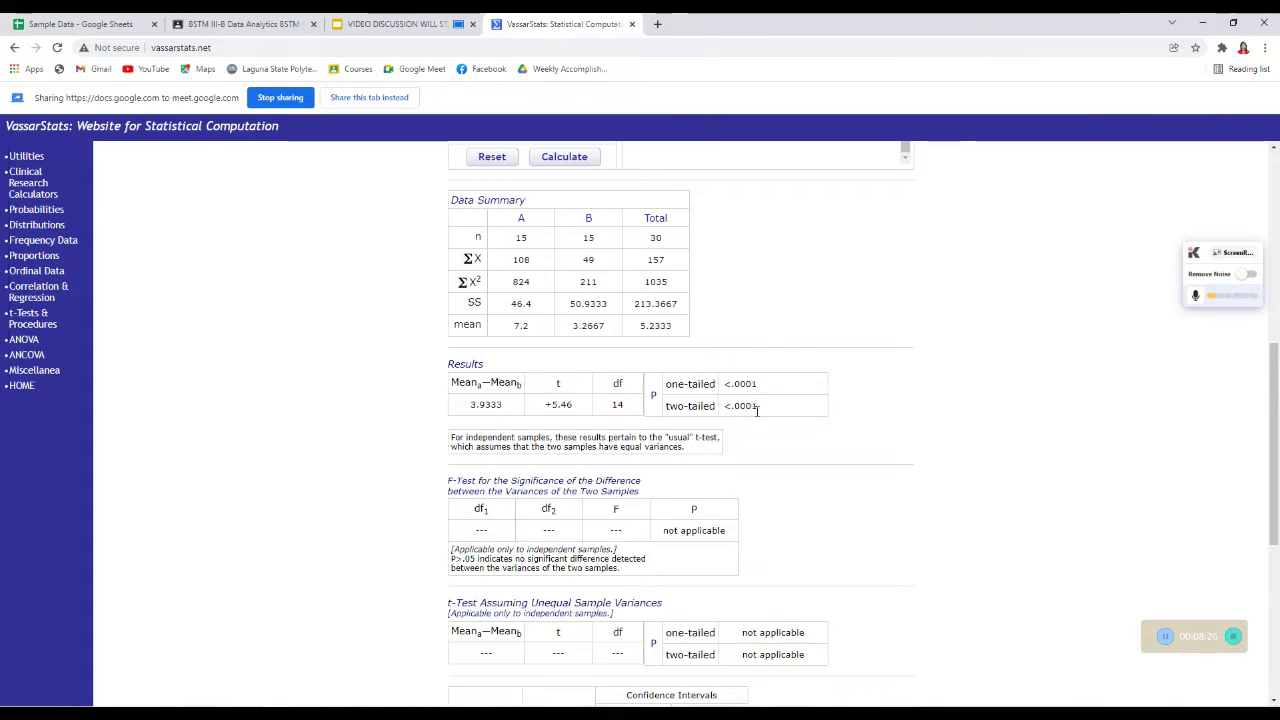
pyautogui.click(773, 409)
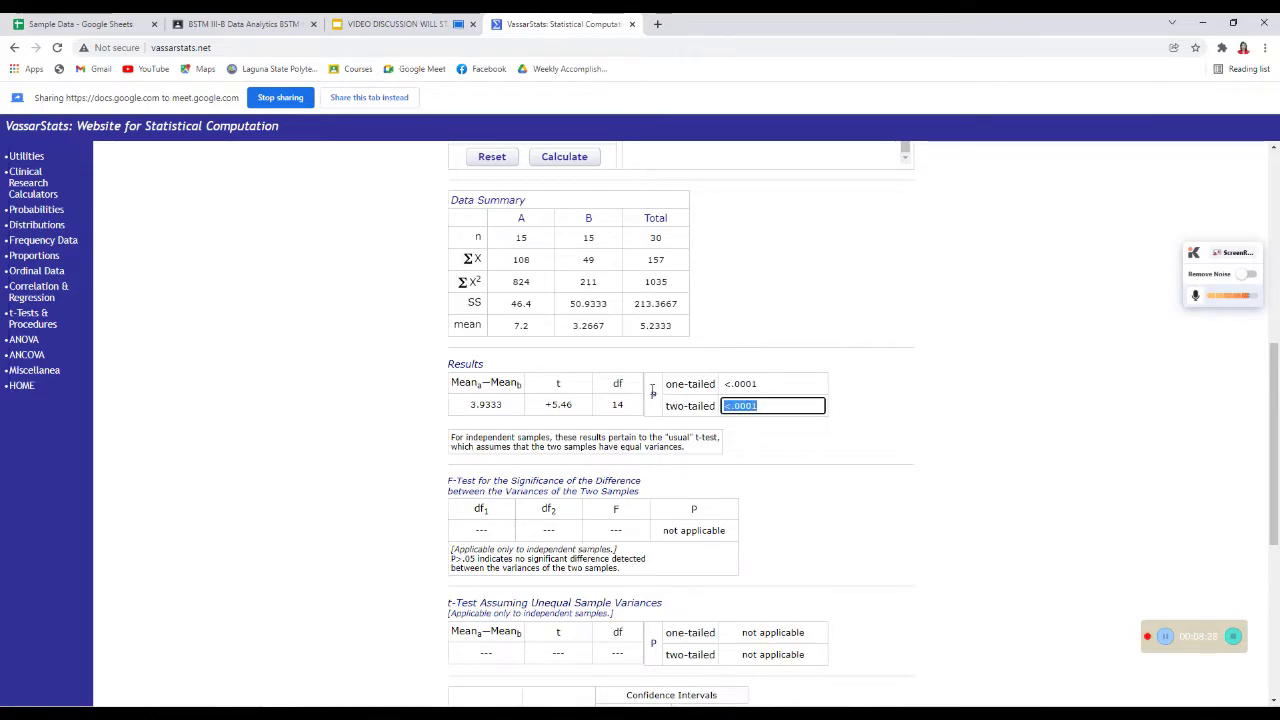
pyautogui.click(695, 363)
pyautogui.moveTo(695, 363); pyautogui.dragTo(786, 400)
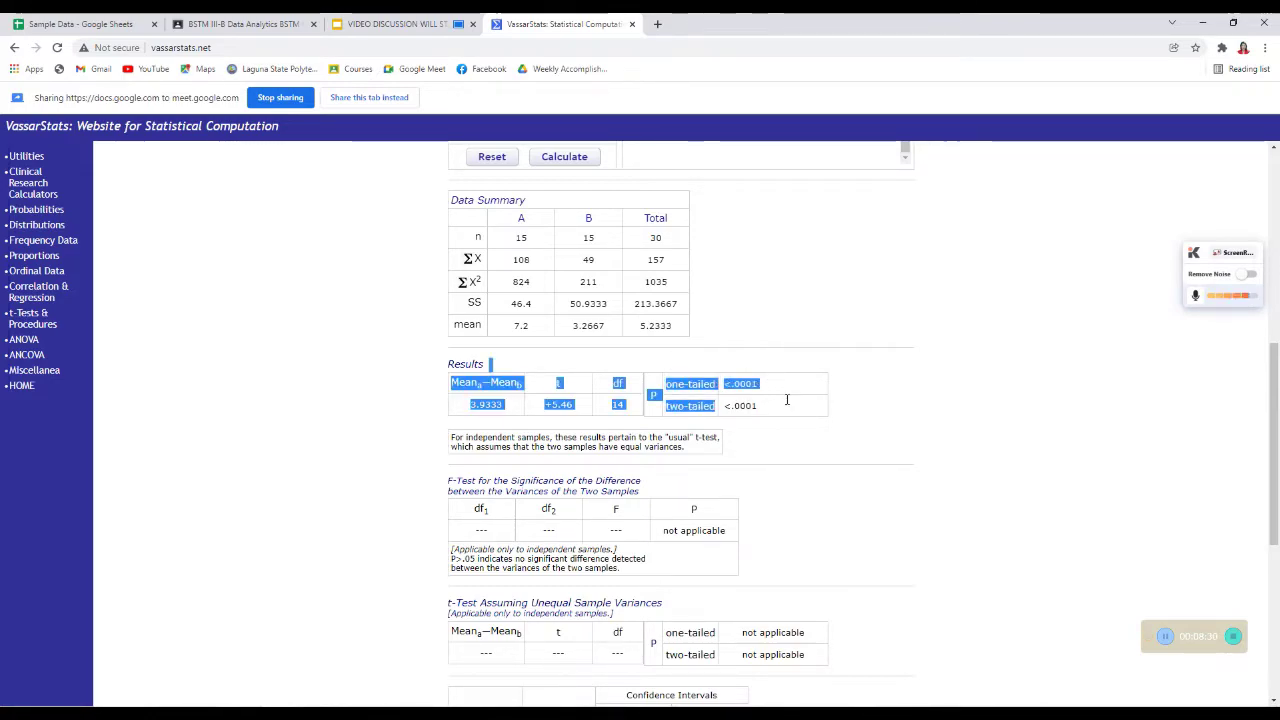
pyautogui.click(897, 453)
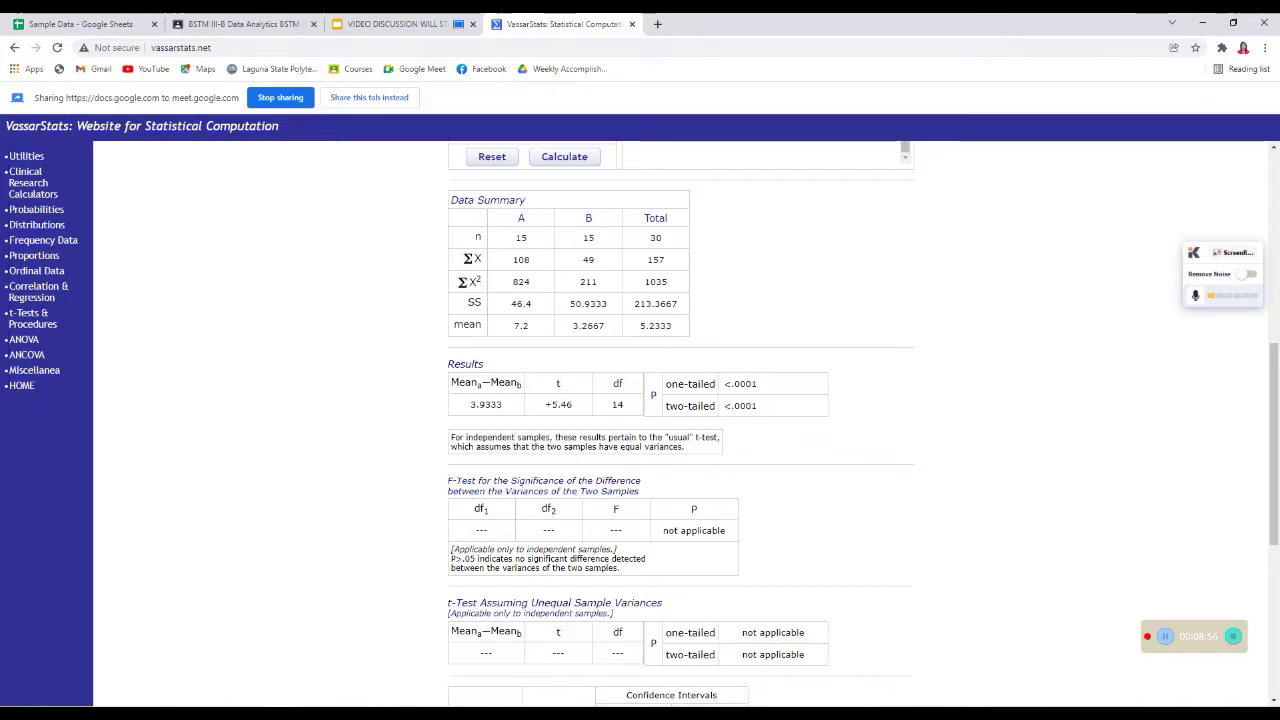
pyautogui.hotkey('alt', 'Tab')
# Step: Scroll from page 9 to page 10's Results table and Step 1 hypotheses
pyautogui.scroll(-8, 877, 412)
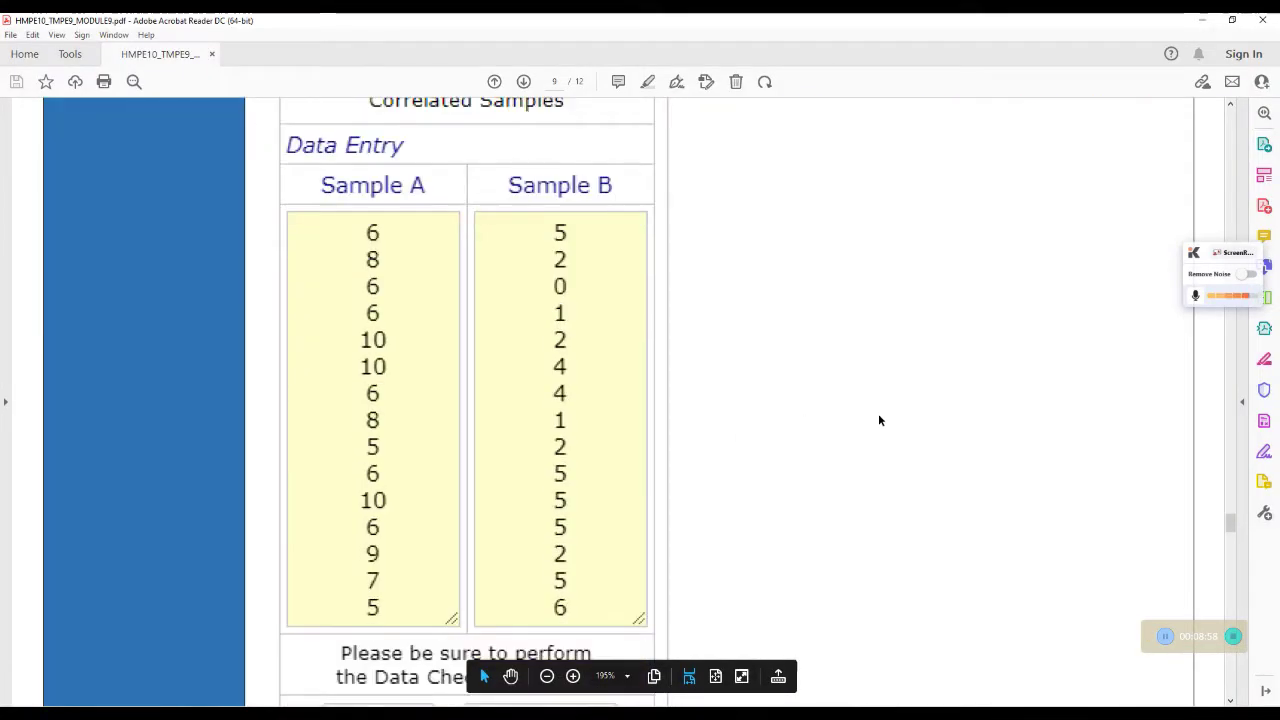
pyautogui.scroll(-8, 878, 415)
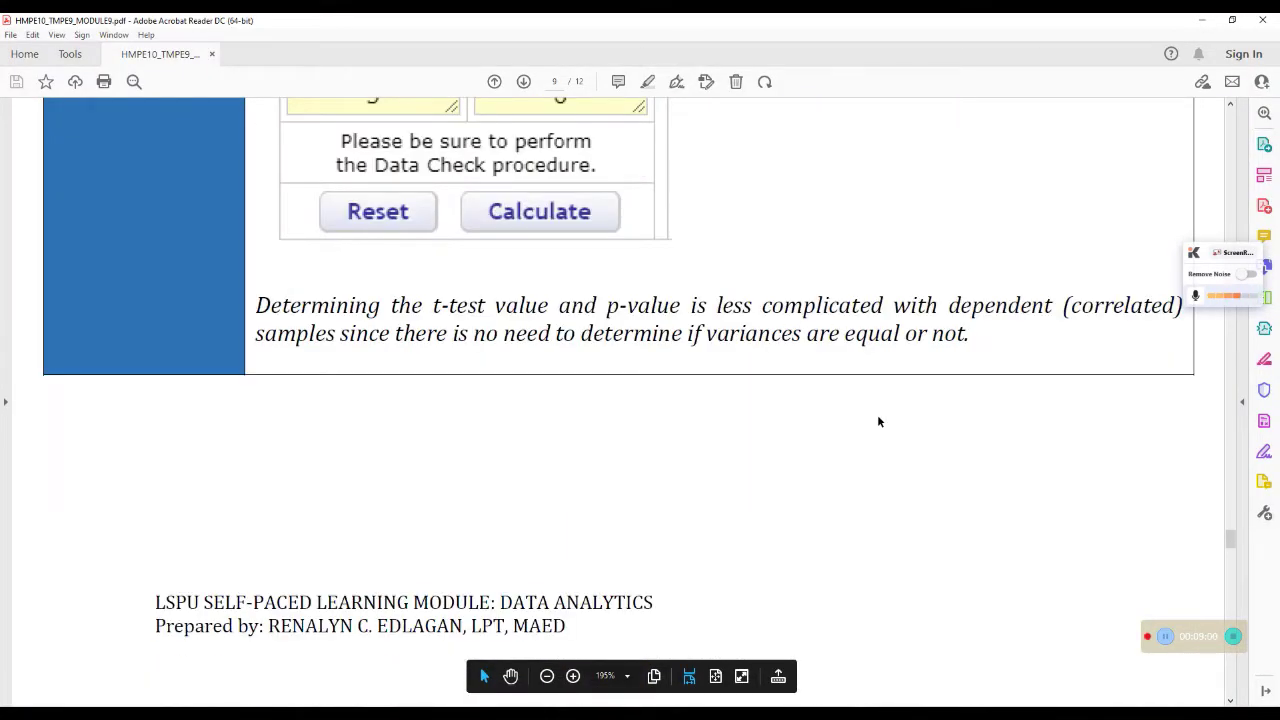
pyautogui.scroll(-18, 877, 415)
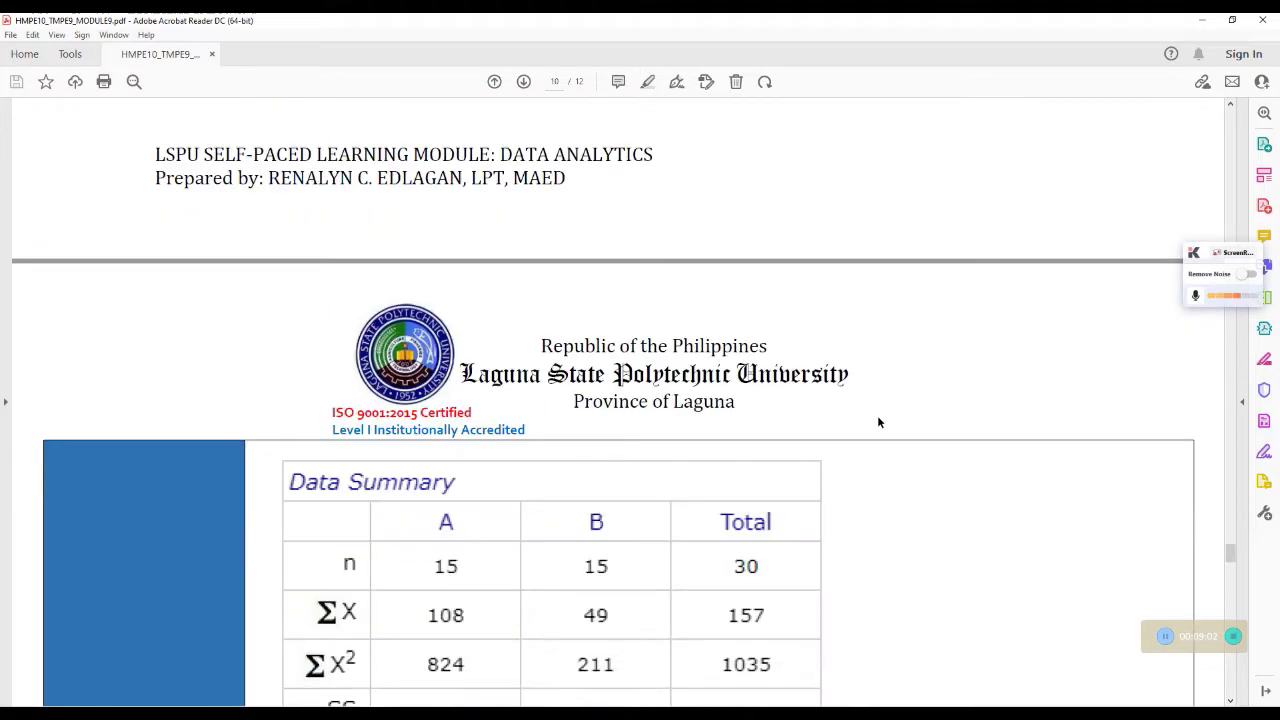
pyautogui.scroll(-3, 877, 420)
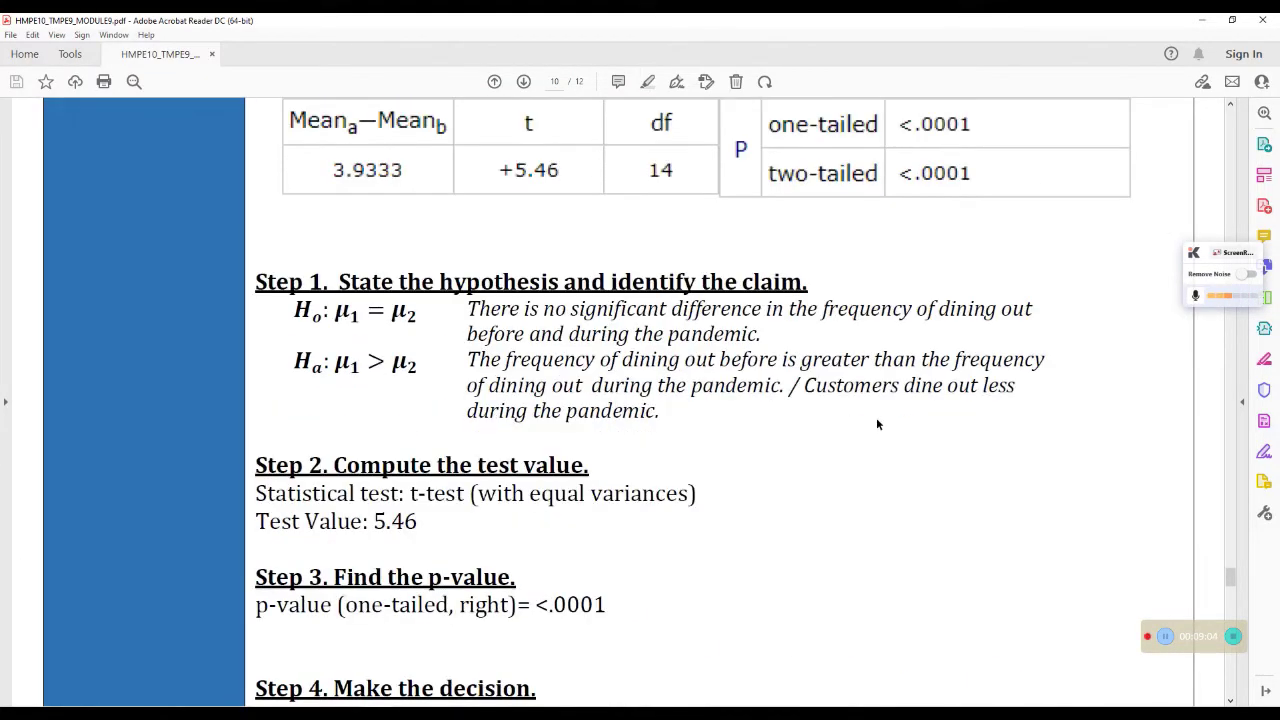
pyautogui.scroll(2, 877, 420)
pyautogui.scroll(2, 877, 424)
pyautogui.scroll(-1, 876, 425)
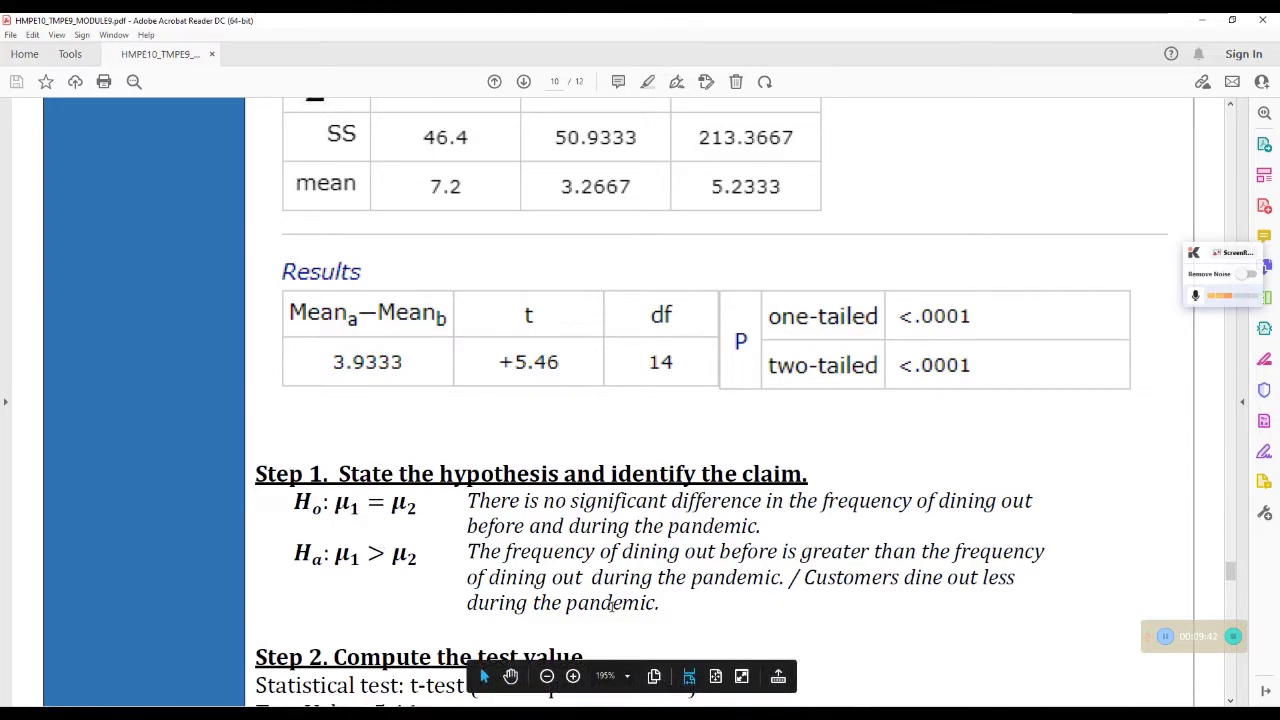
pyautogui.doubleClick(357, 560)
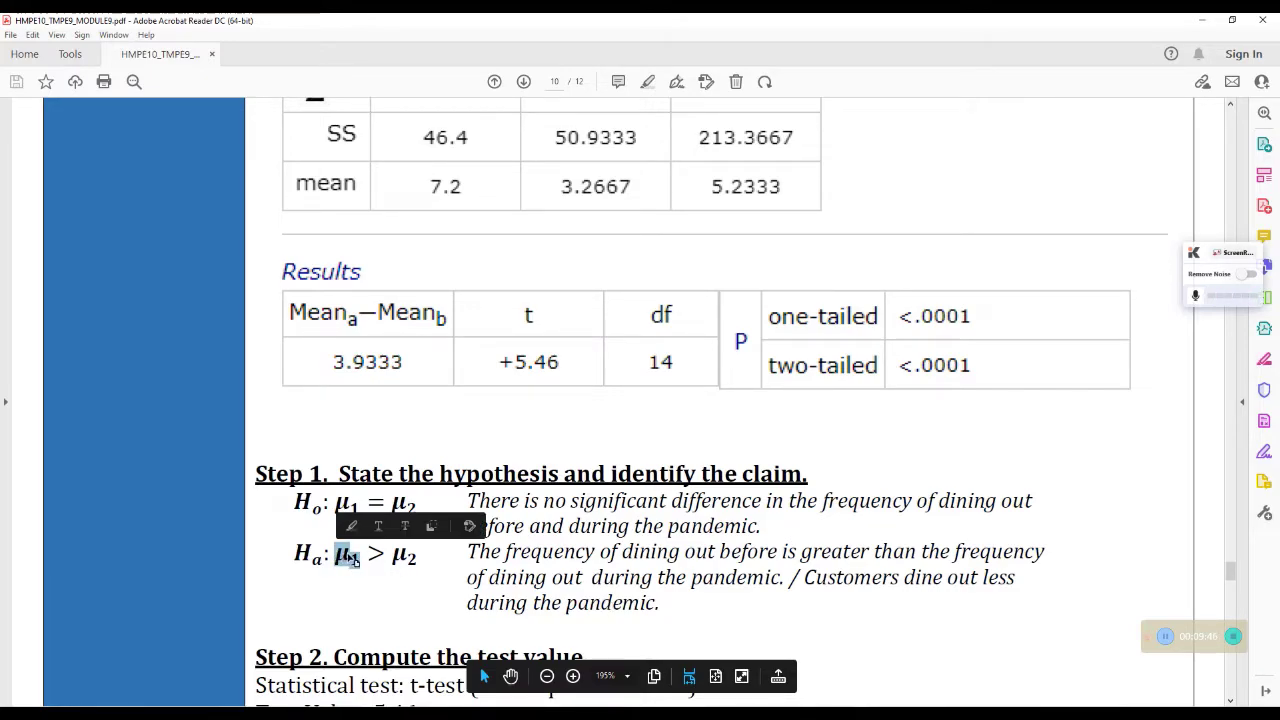
pyautogui.doubleClick(404, 556)
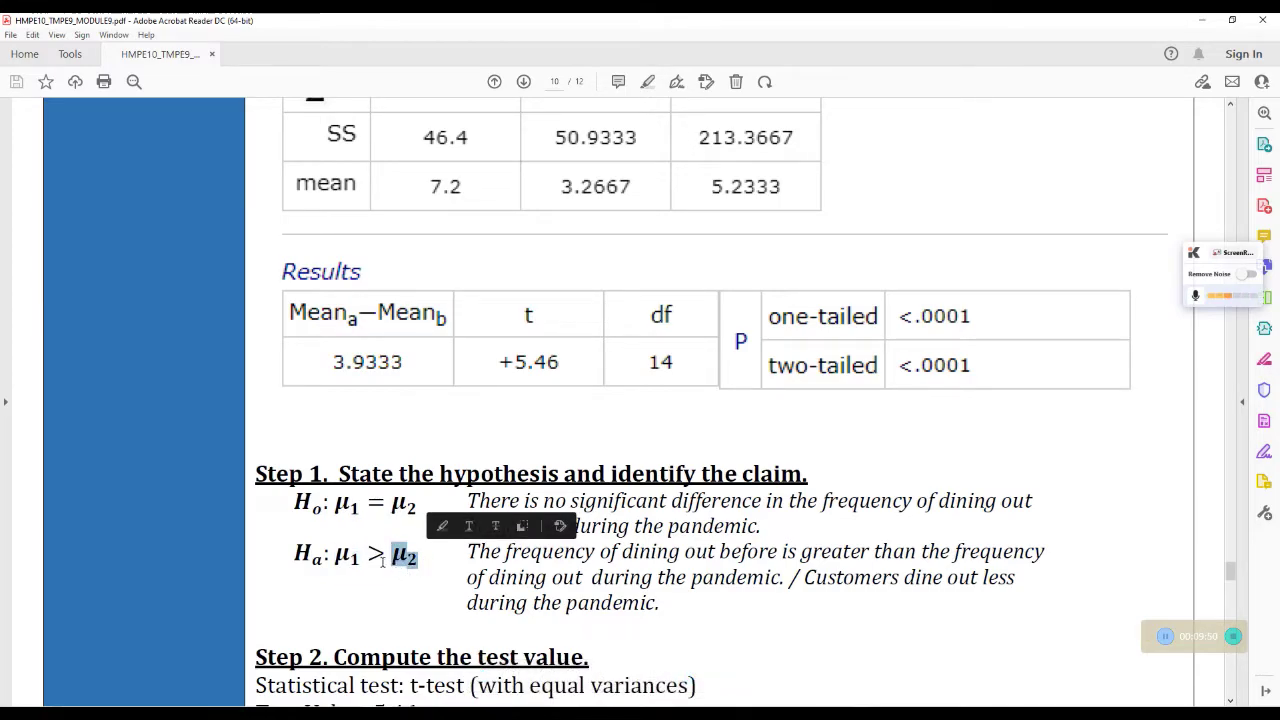
pyautogui.doubleClick(346, 556)
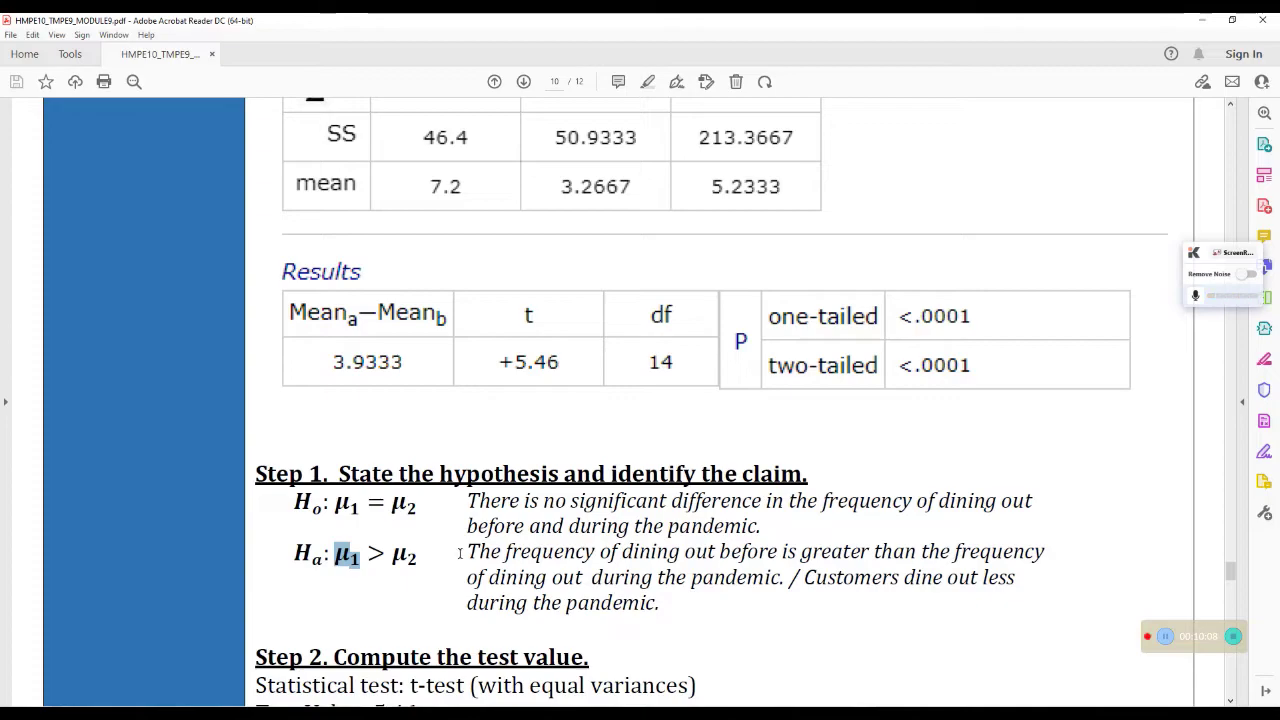
pyautogui.moveTo(466, 552); pyautogui.dragTo(704, 578)
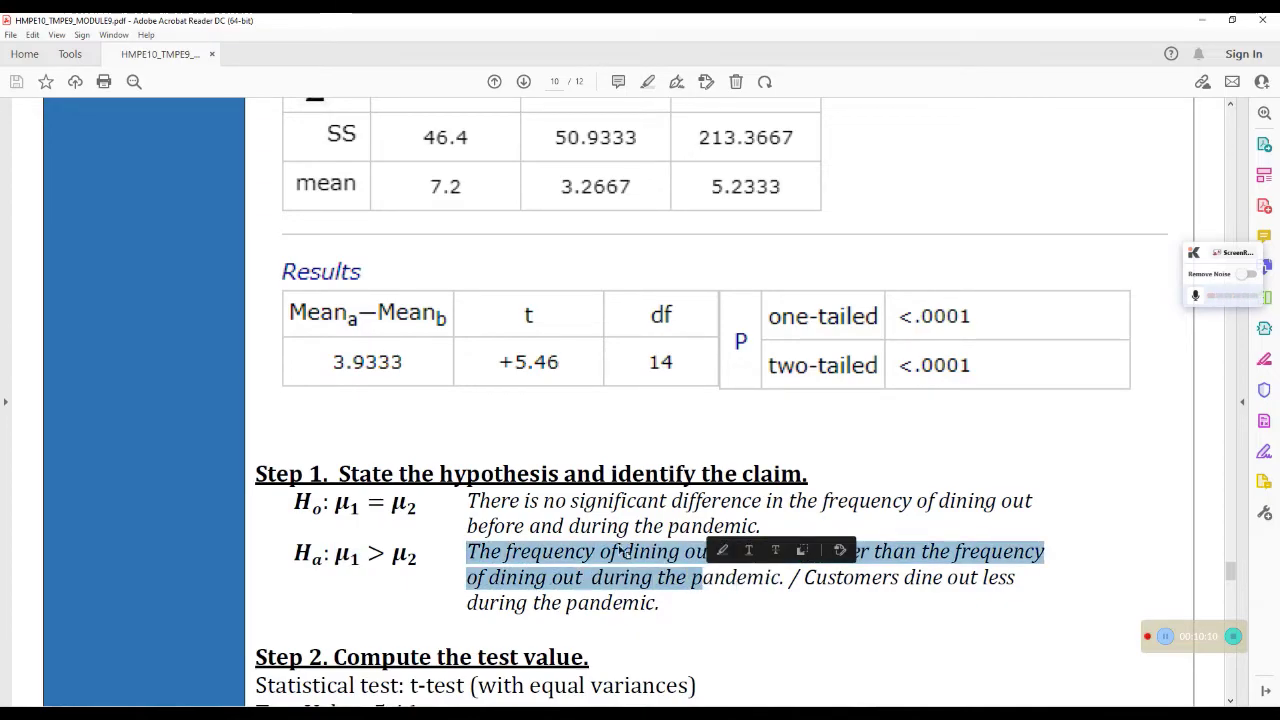
pyautogui.click(546, 556)
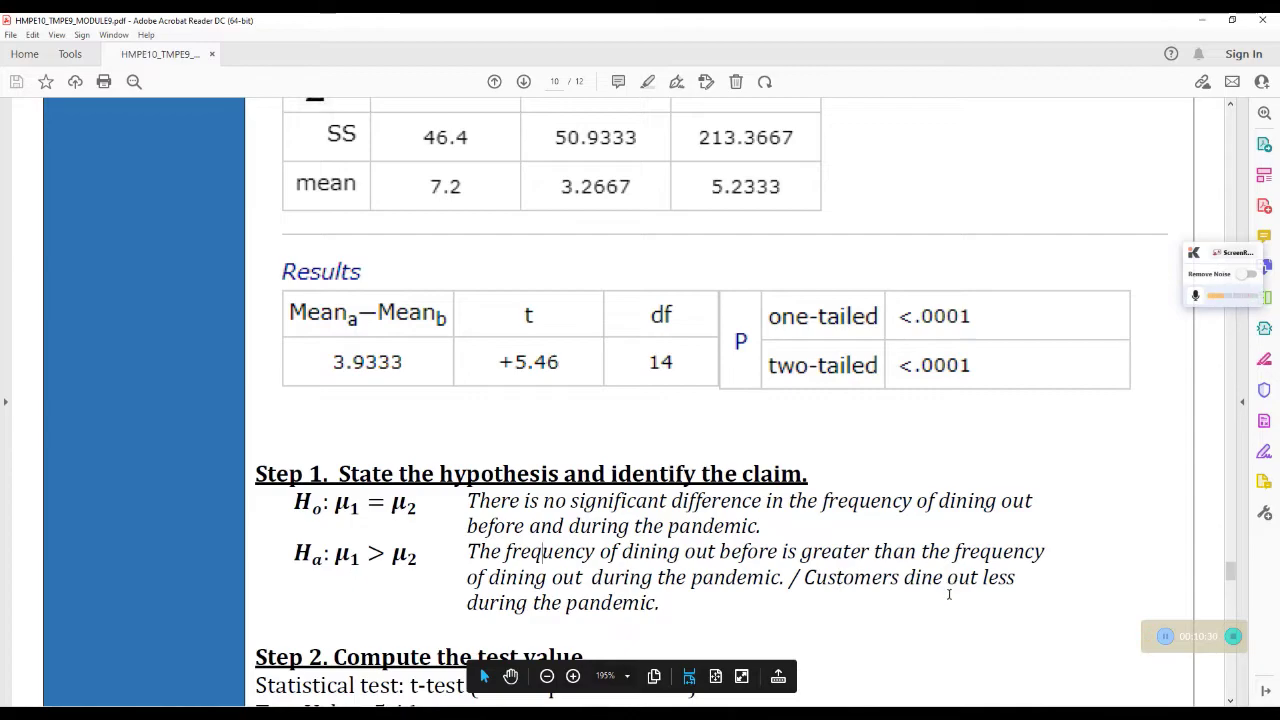
pyautogui.scroll(-2, 950, 597)
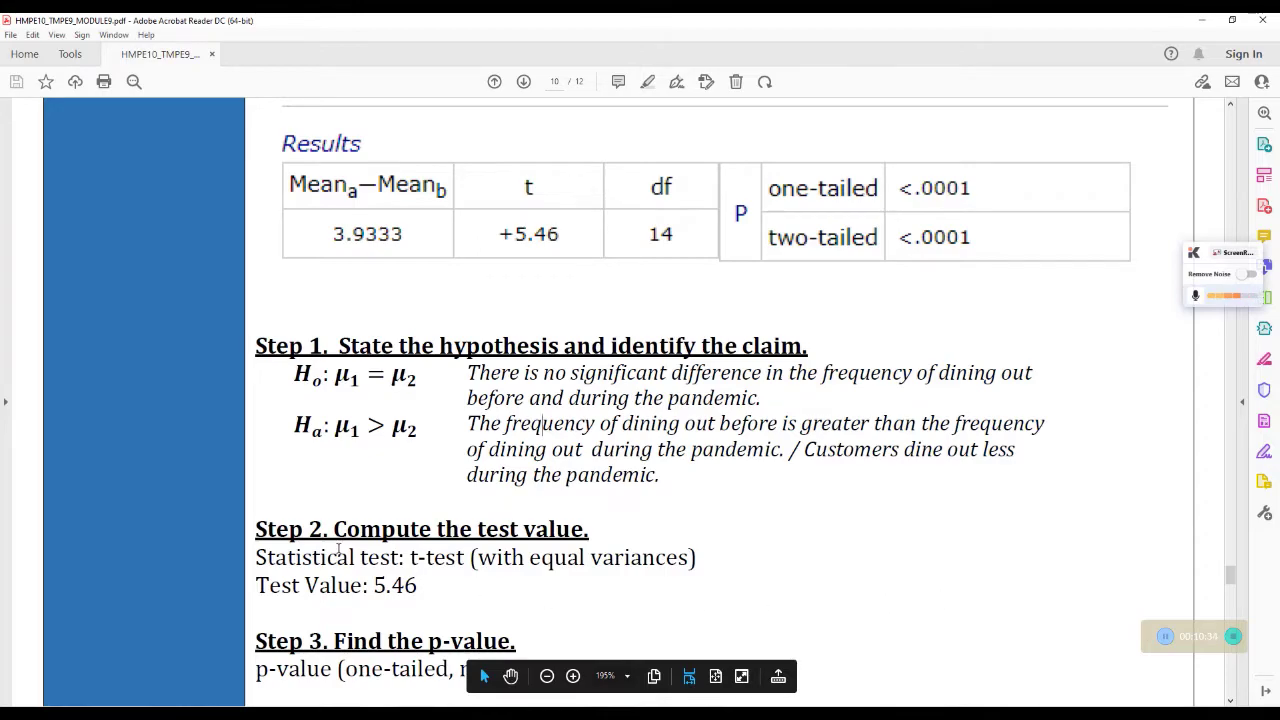
# Step: Strike through "(with equal variances)" in the PDF's Step 2 test line, then bring Word forward
pyautogui.scroll(-2, 339, 547)
pyautogui.moveTo(256, 402); pyautogui.dragTo(435, 471)
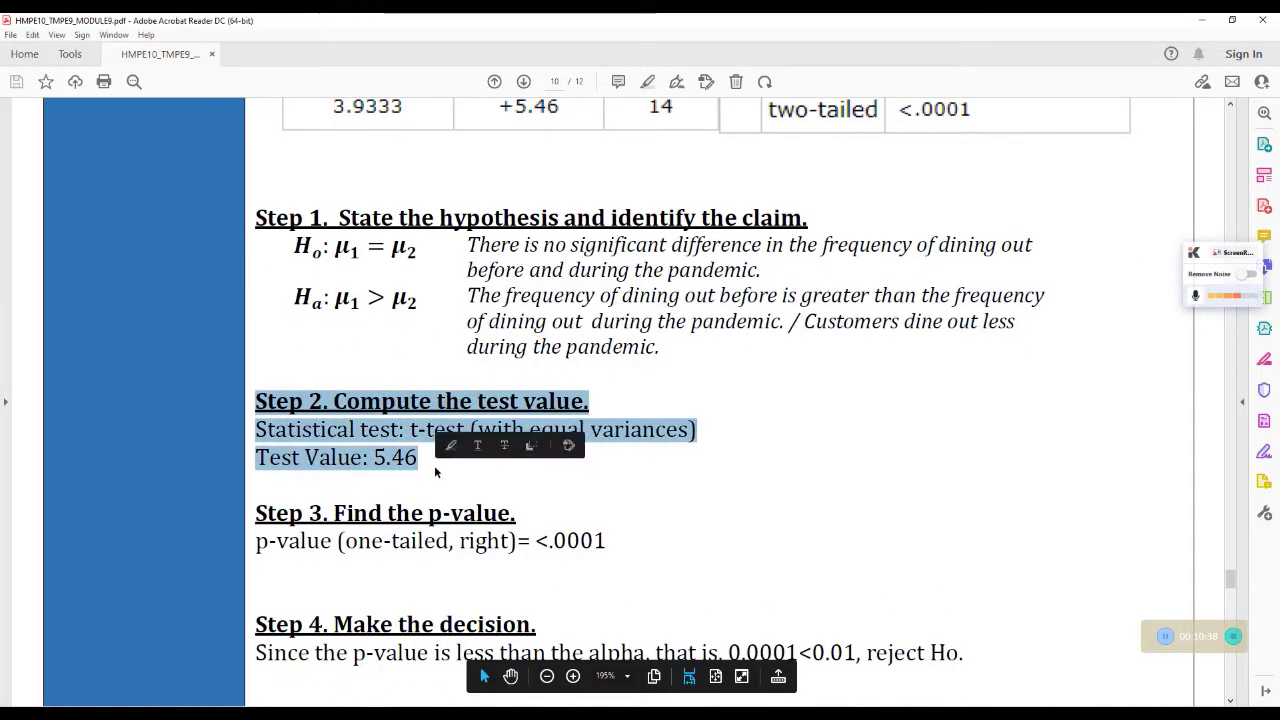
pyautogui.click(435, 471)
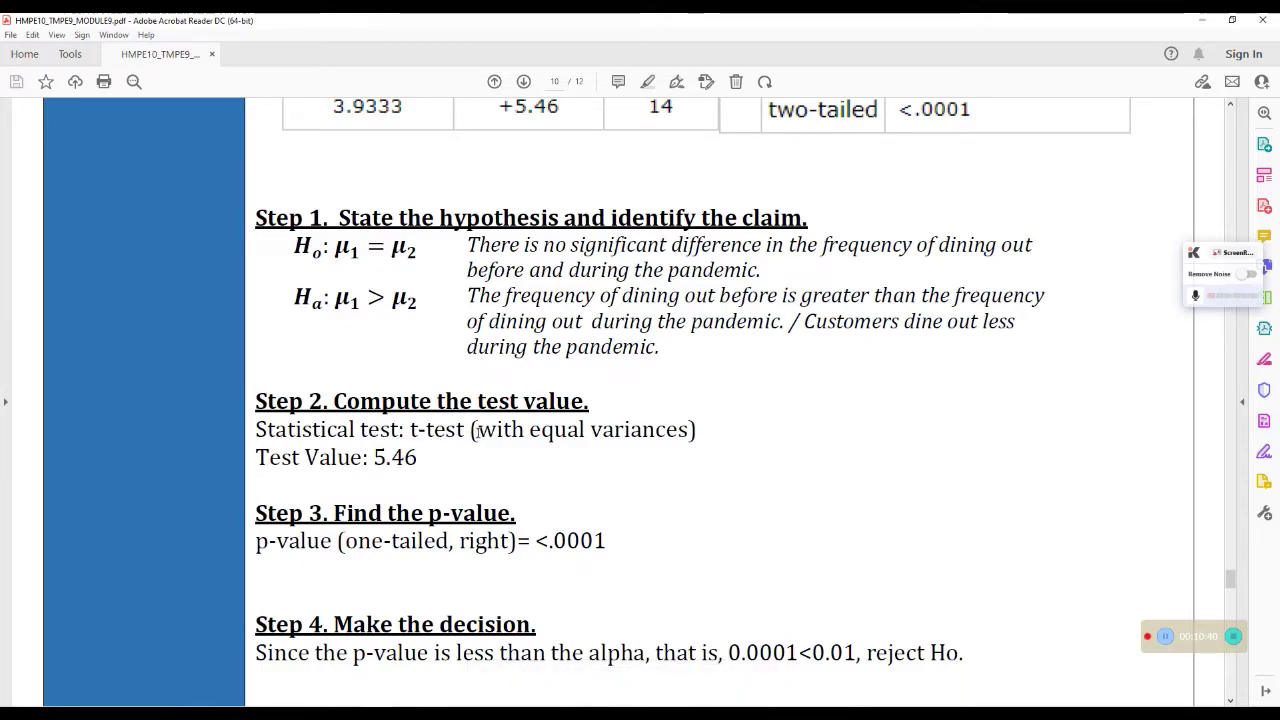
pyautogui.moveTo(468, 430); pyautogui.dragTo(703, 432)
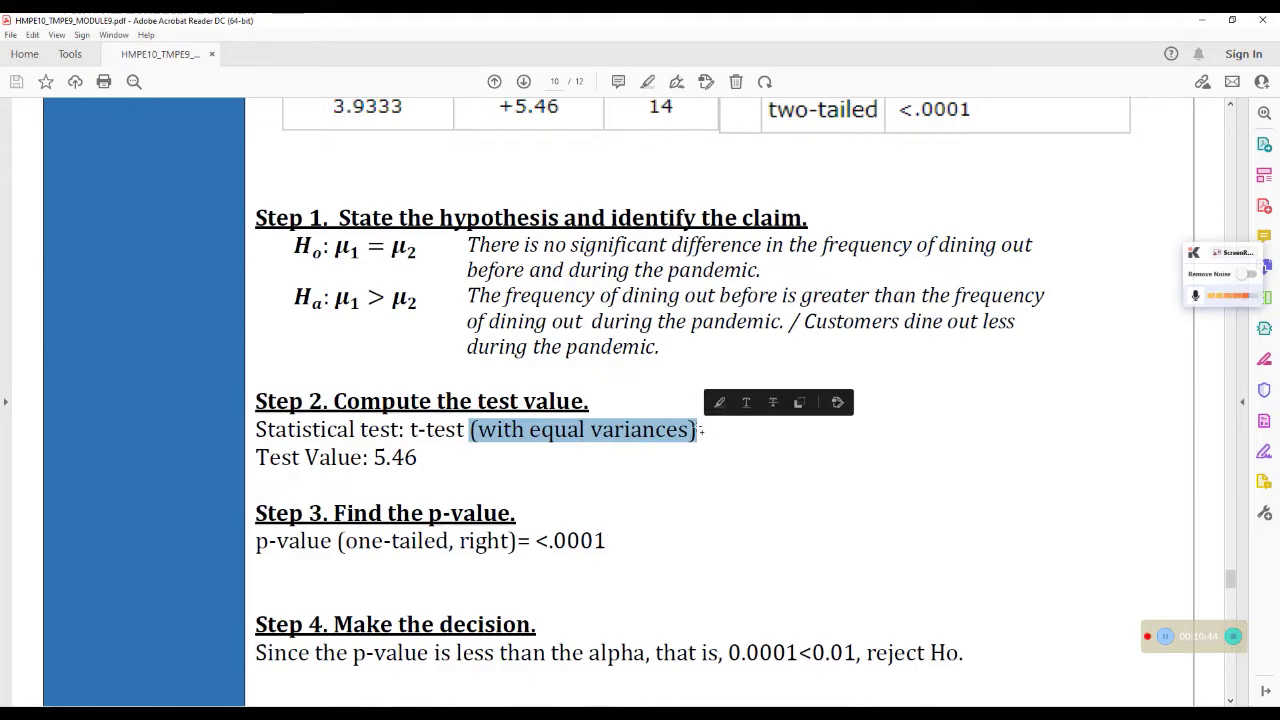
pyautogui.click(775, 403)
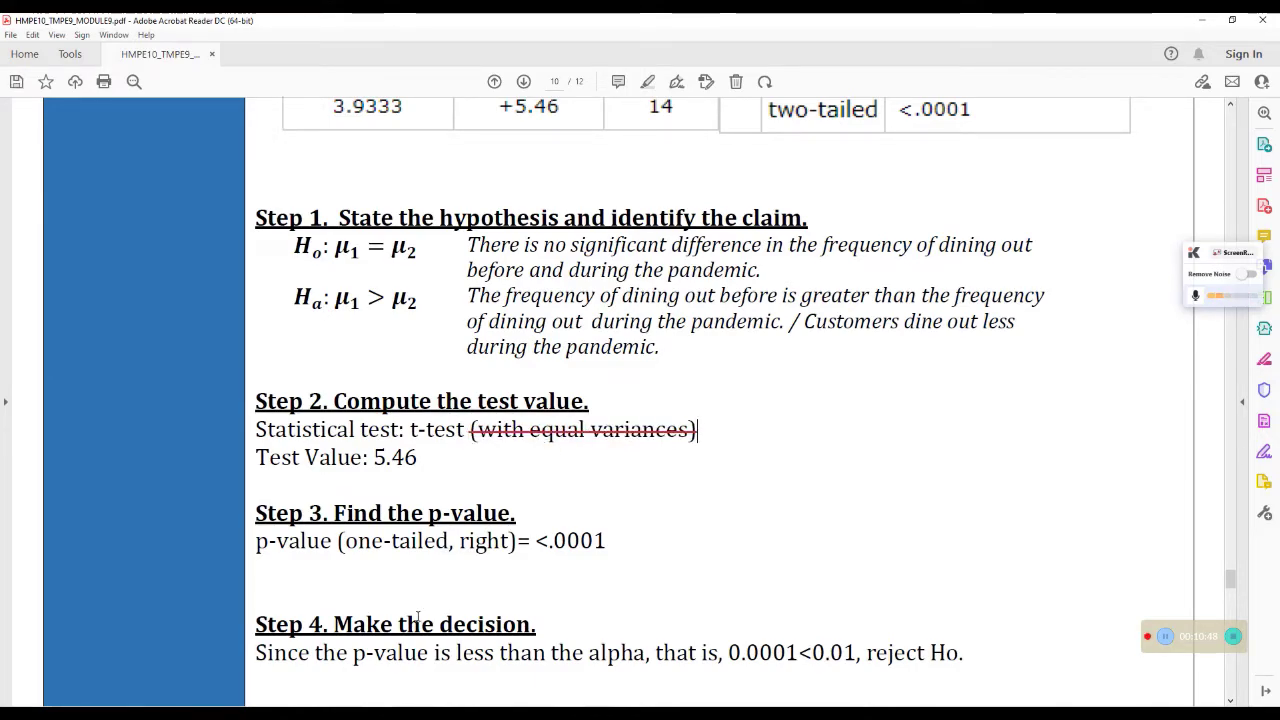
pyautogui.click(730, 676)
# Step: Delete "(with equal variances)" in Word so Step 2 reads t-test, then return to Acrobat
pyautogui.scroll(-20, 786, 397)
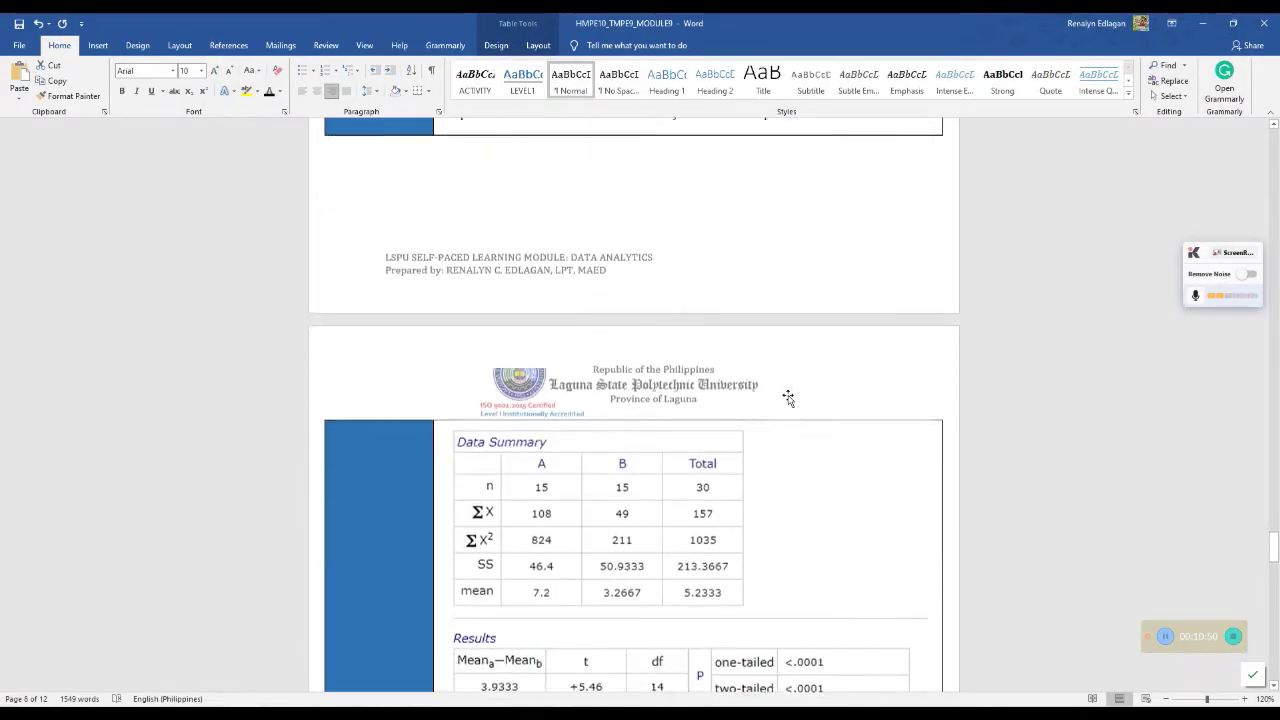
pyautogui.scroll(5, 789, 378)
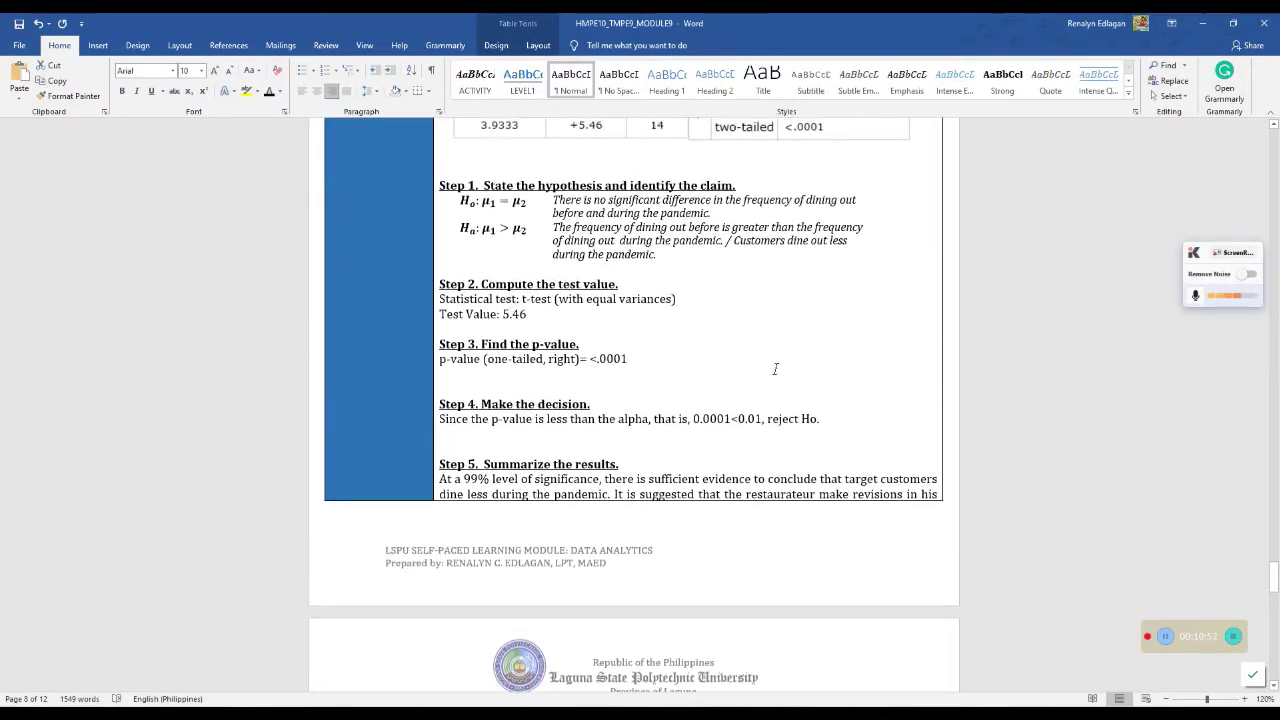
pyautogui.moveTo(677, 299); pyautogui.dragTo(555, 299)
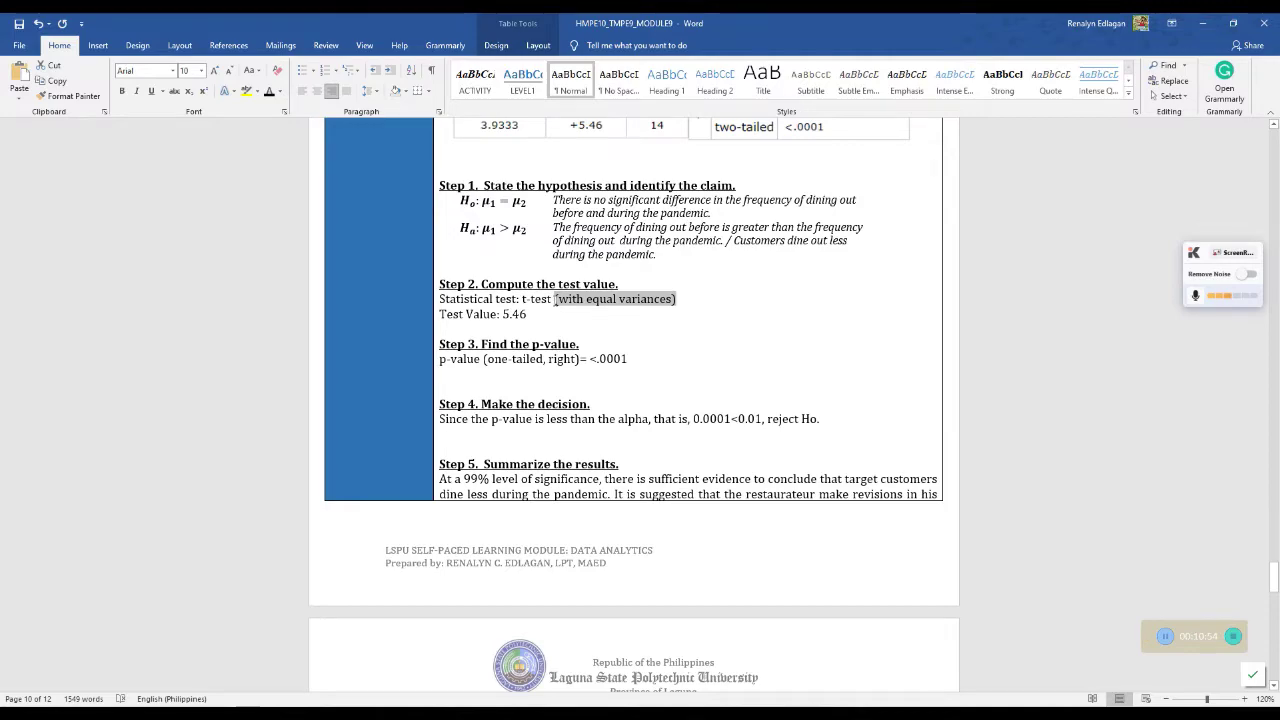
pyautogui.press('Delete')
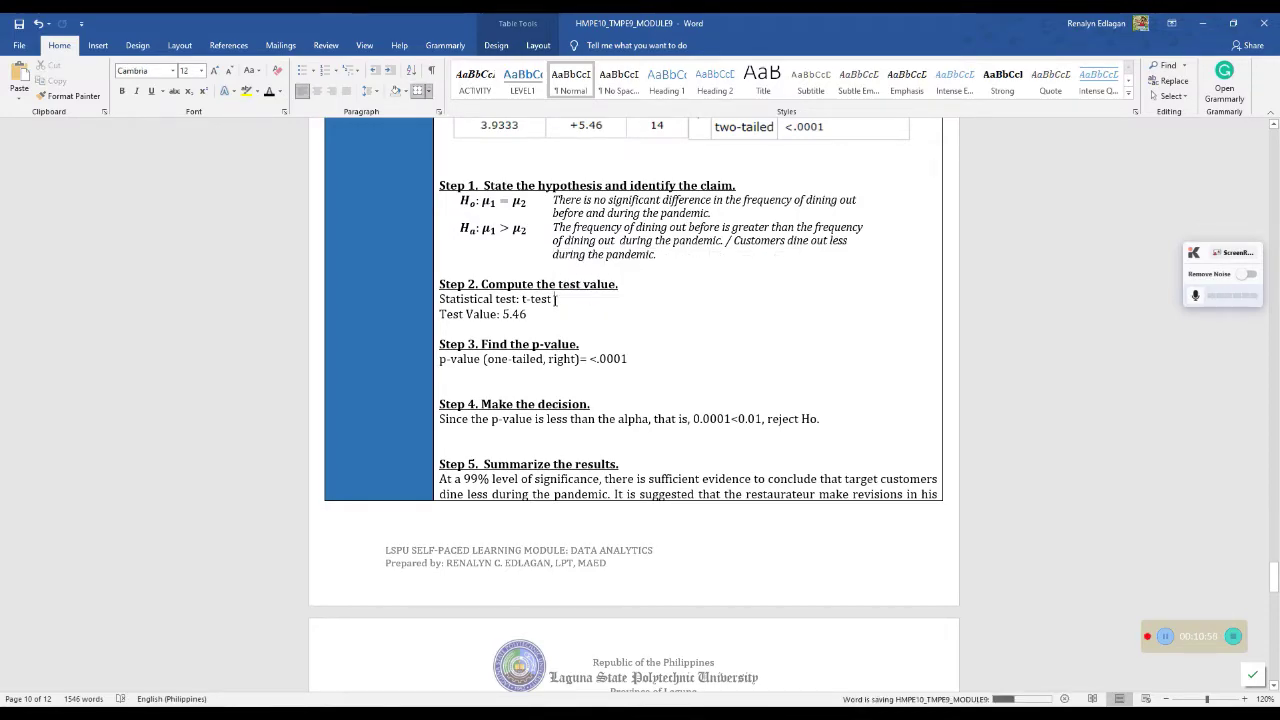
pyautogui.hotkey('alt', 'Tab')
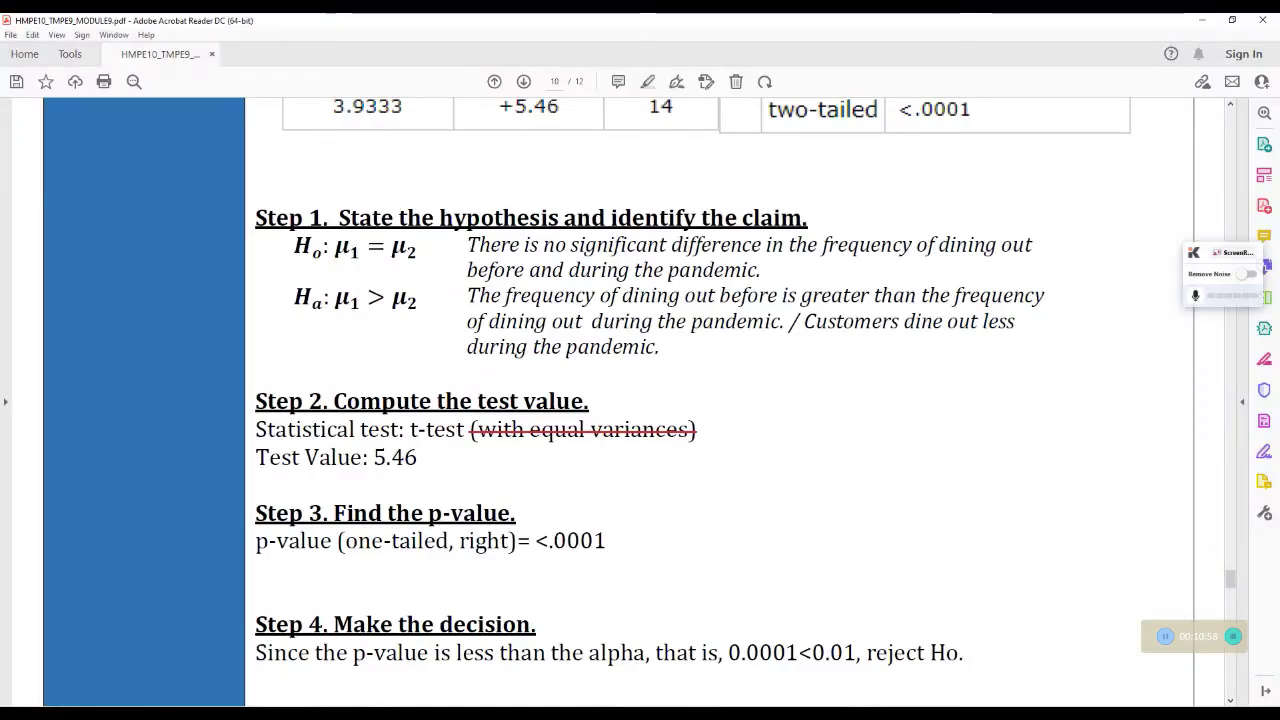
pyautogui.scroll(-1, 763, 437)
pyautogui.scroll(-2, 760, 442)
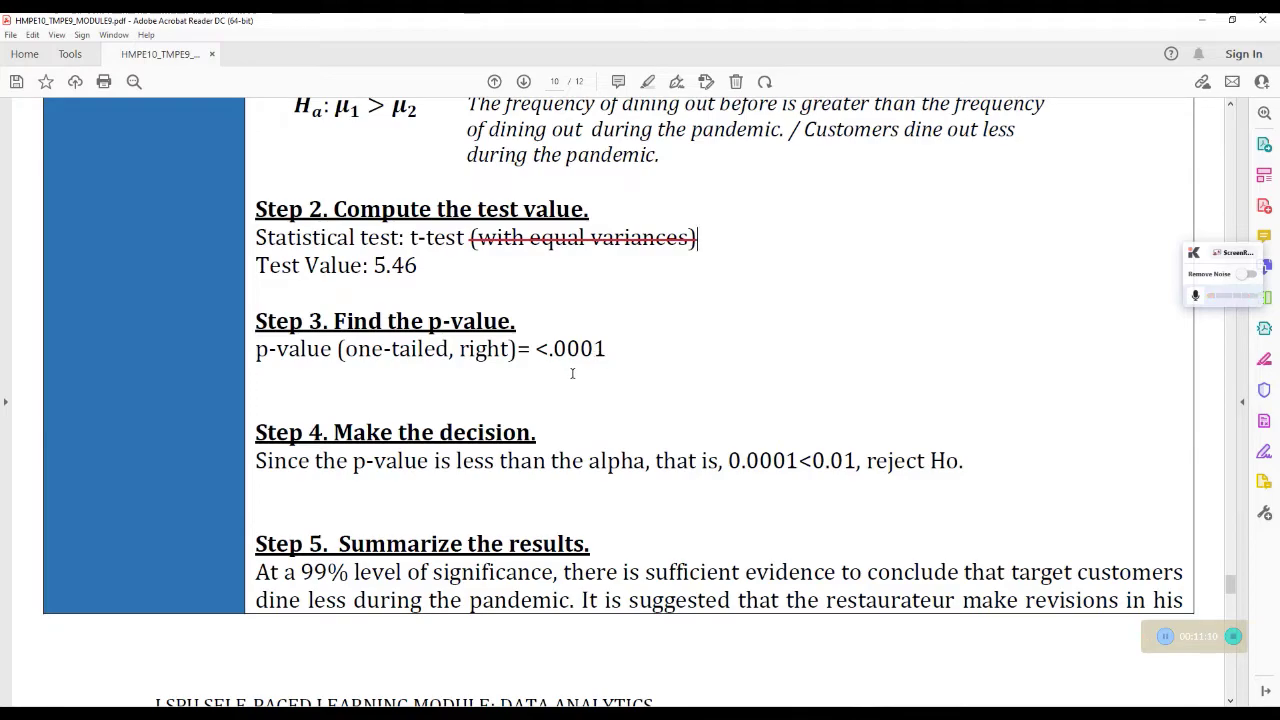
pyautogui.scroll(-3, 470, 428)
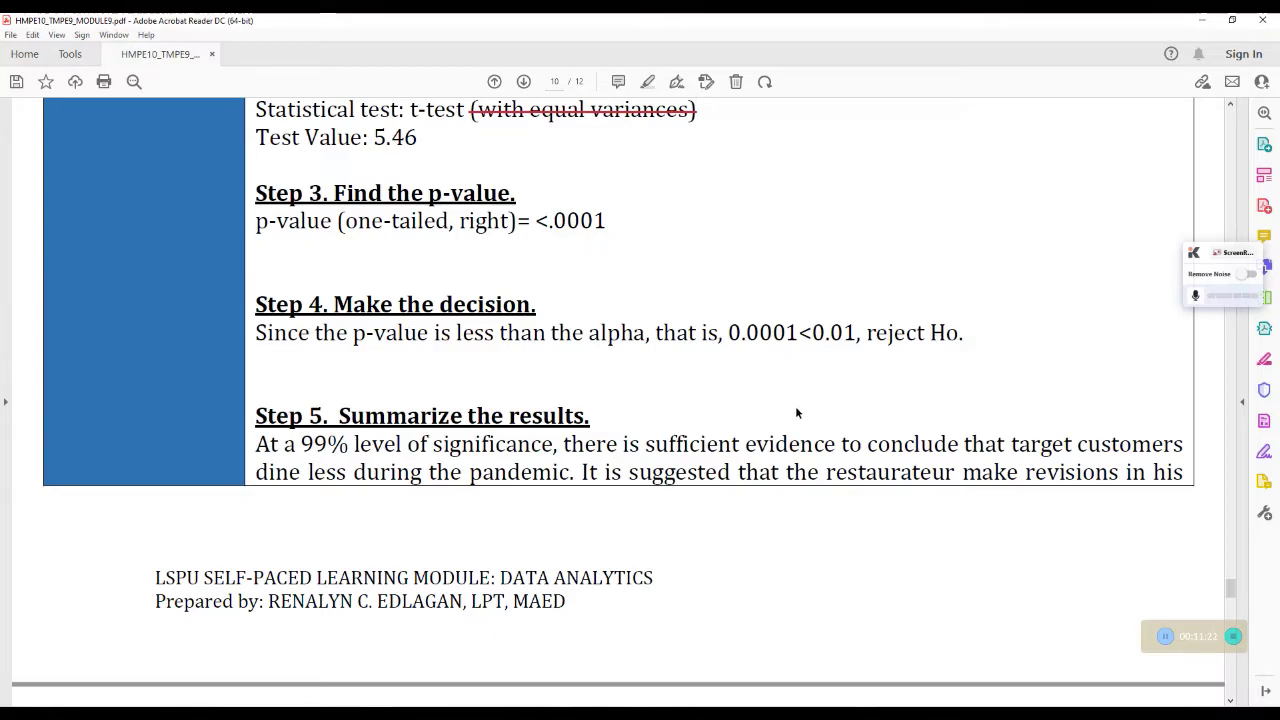
pyautogui.scroll(10, 795, 406)
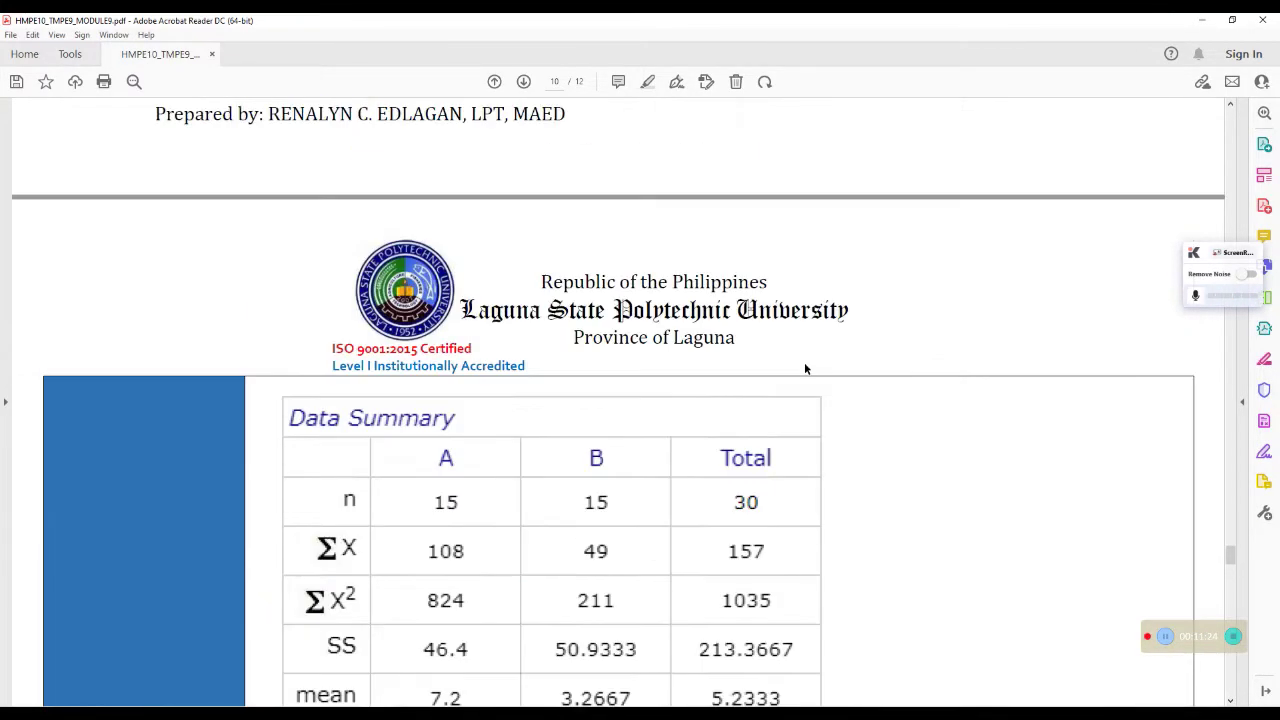
pyautogui.scroll(20, 804, 368)
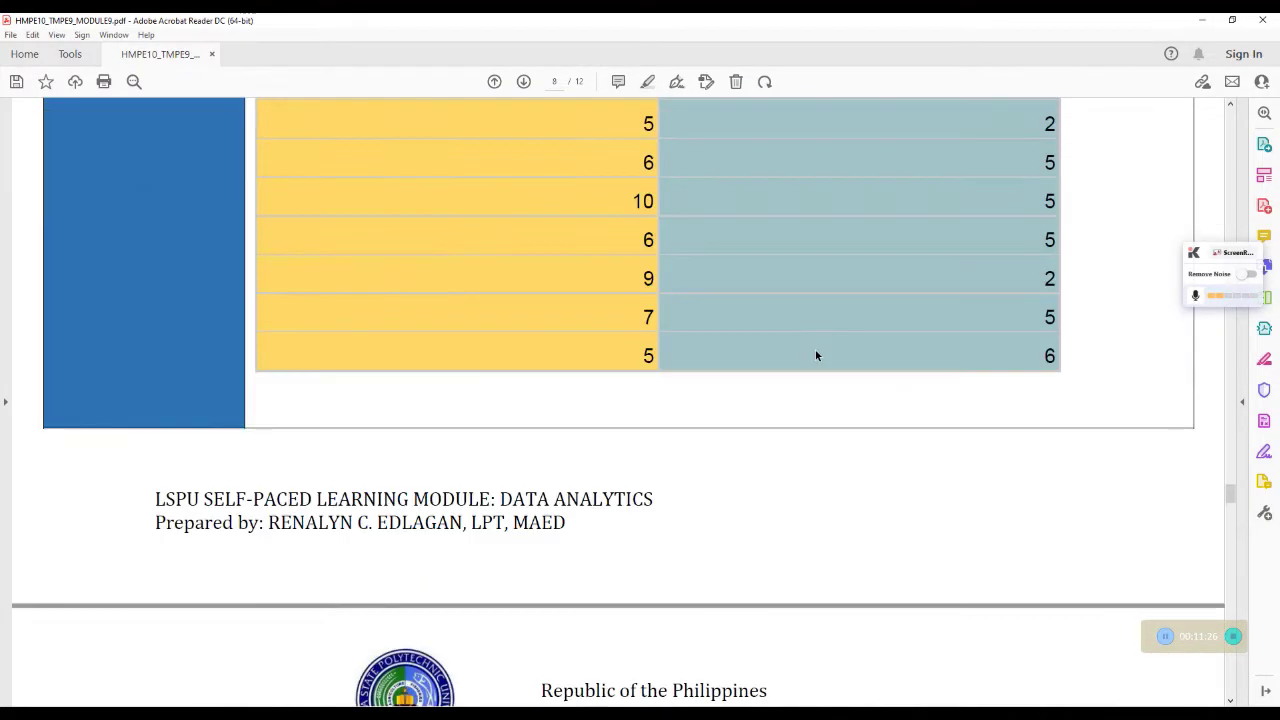
pyautogui.scroll(5, 815, 350)
pyautogui.moveTo(524, 451); pyautogui.dragTo(600, 451)
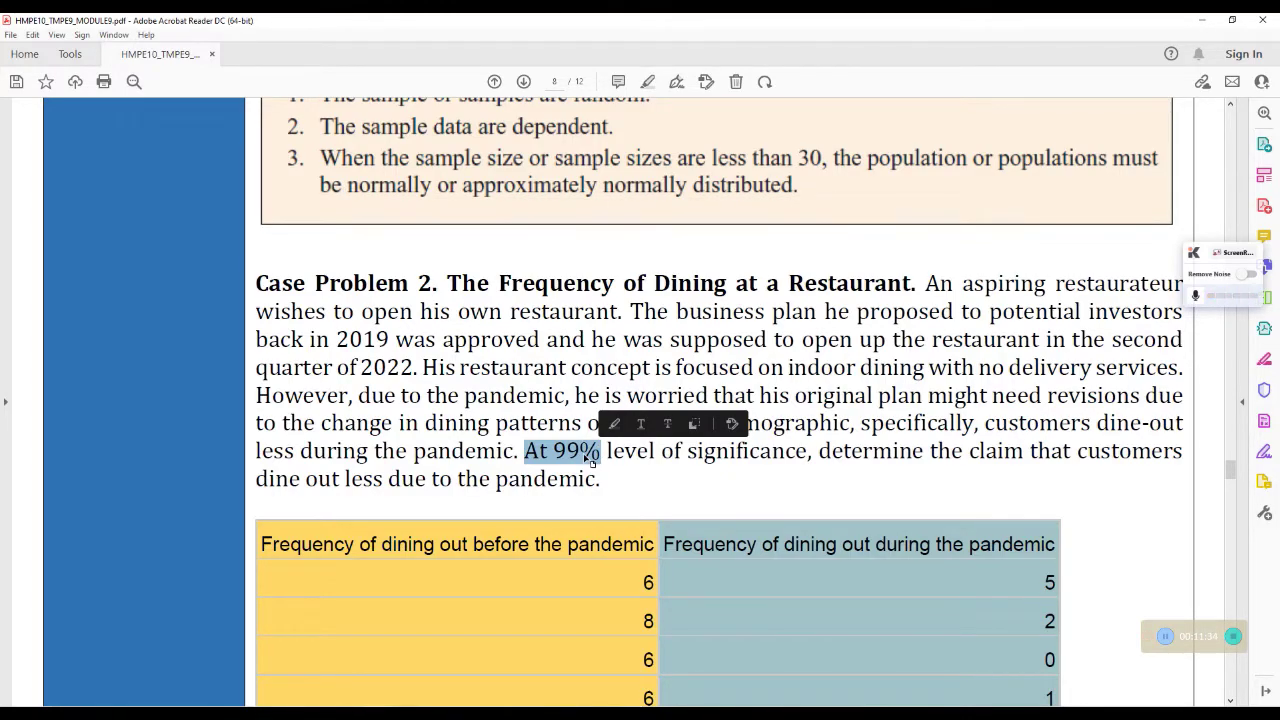
pyautogui.scroll(-15, 591, 457)
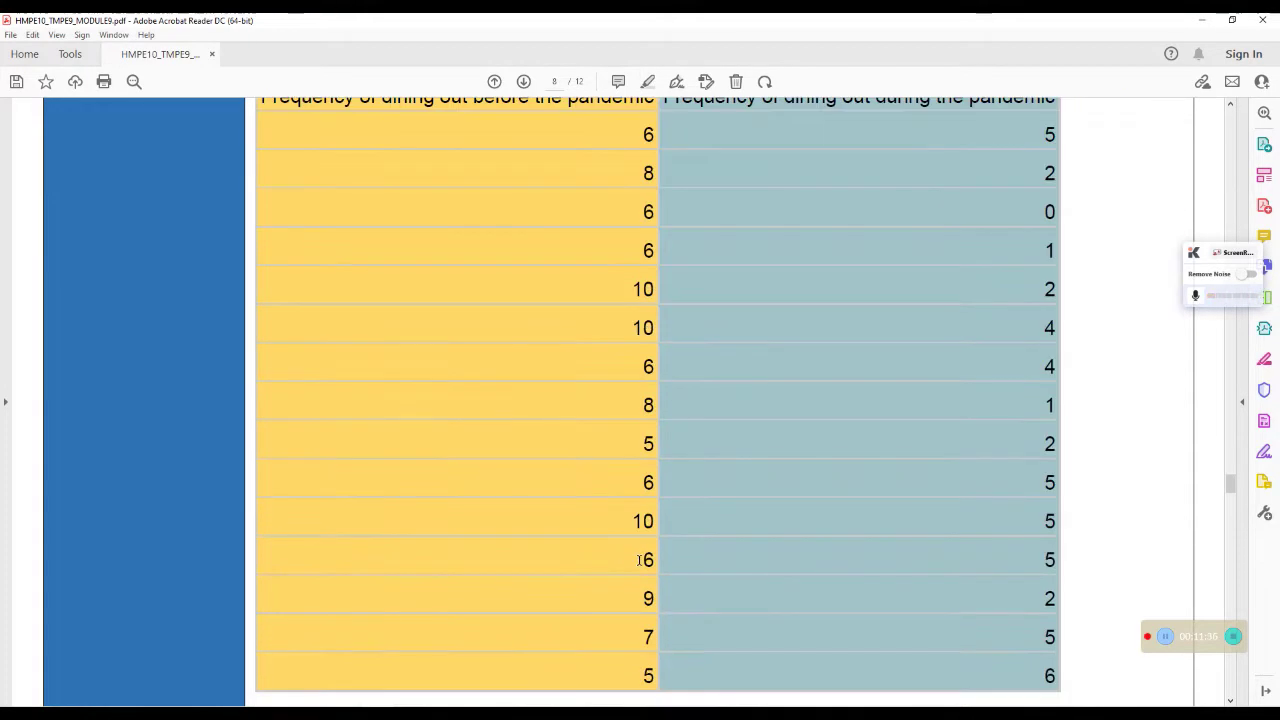
pyautogui.scroll(-15, 649, 573)
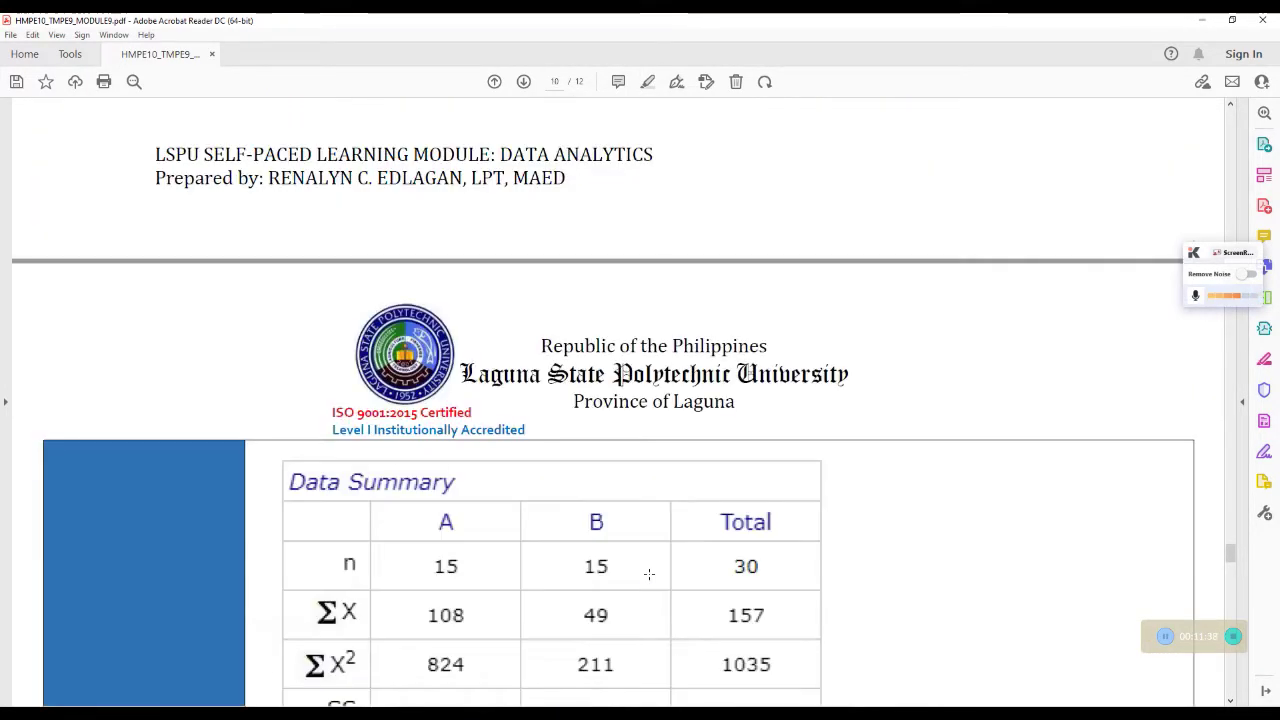
pyautogui.scroll(-5, 650, 575)
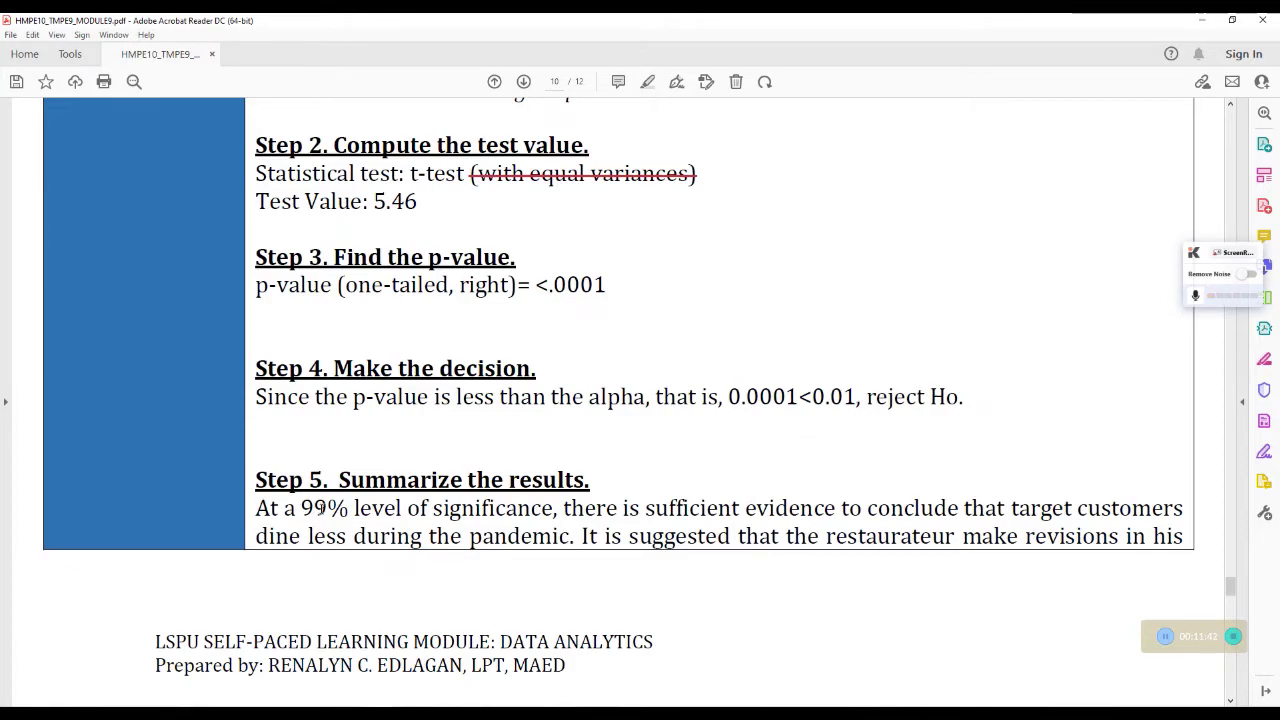
pyautogui.scroll(-3, 352, 496)
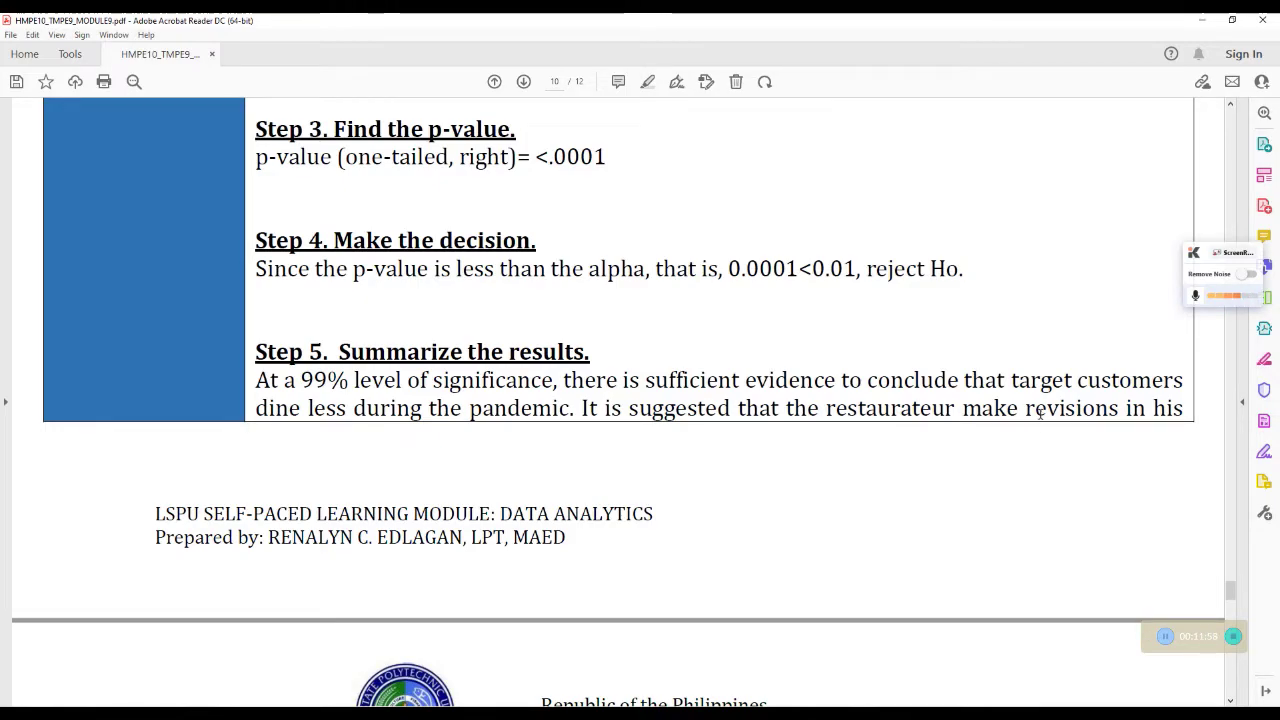
pyautogui.scroll(-3, 1050, 420)
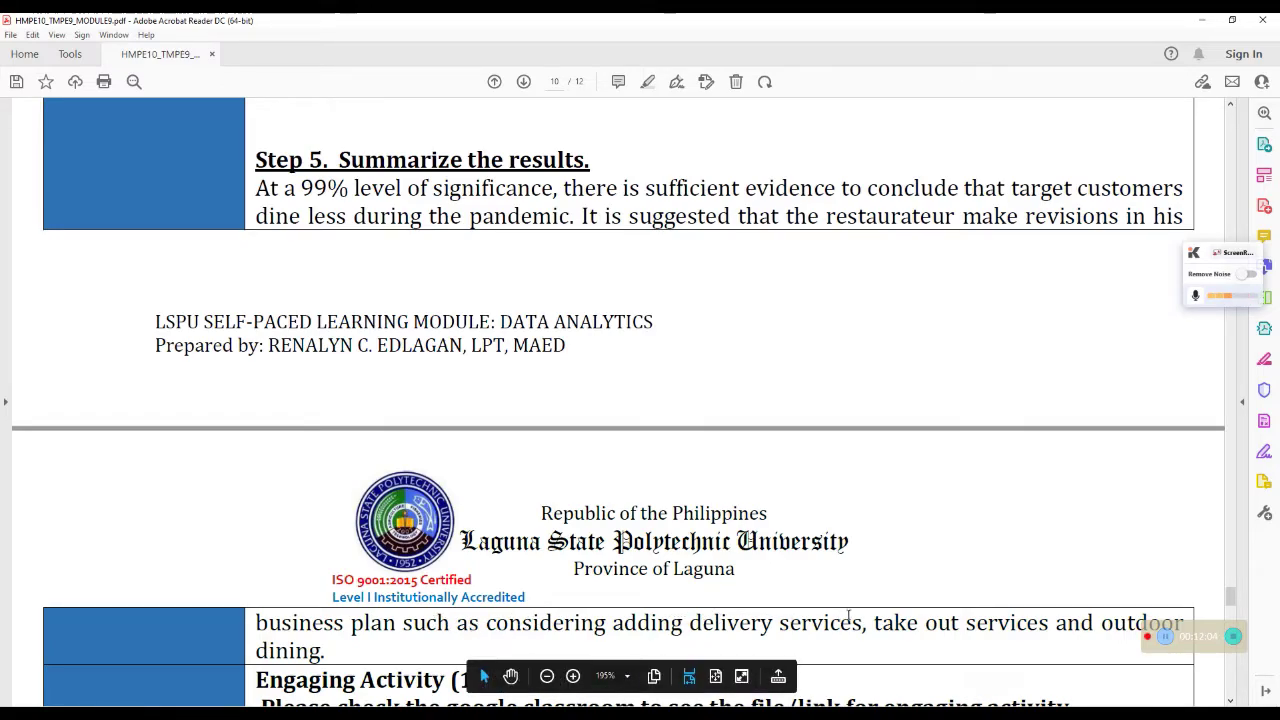
pyautogui.scroll(-1, 914, 618)
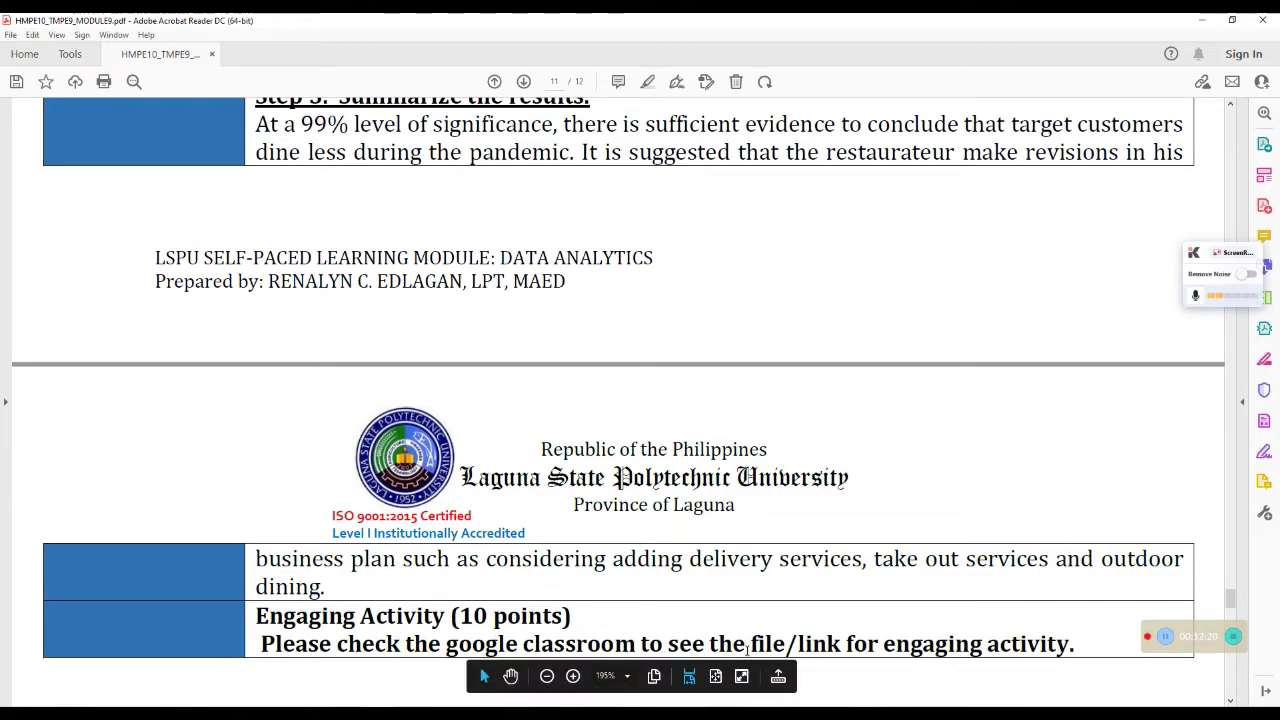
pyautogui.scroll(-3, 957, 596)
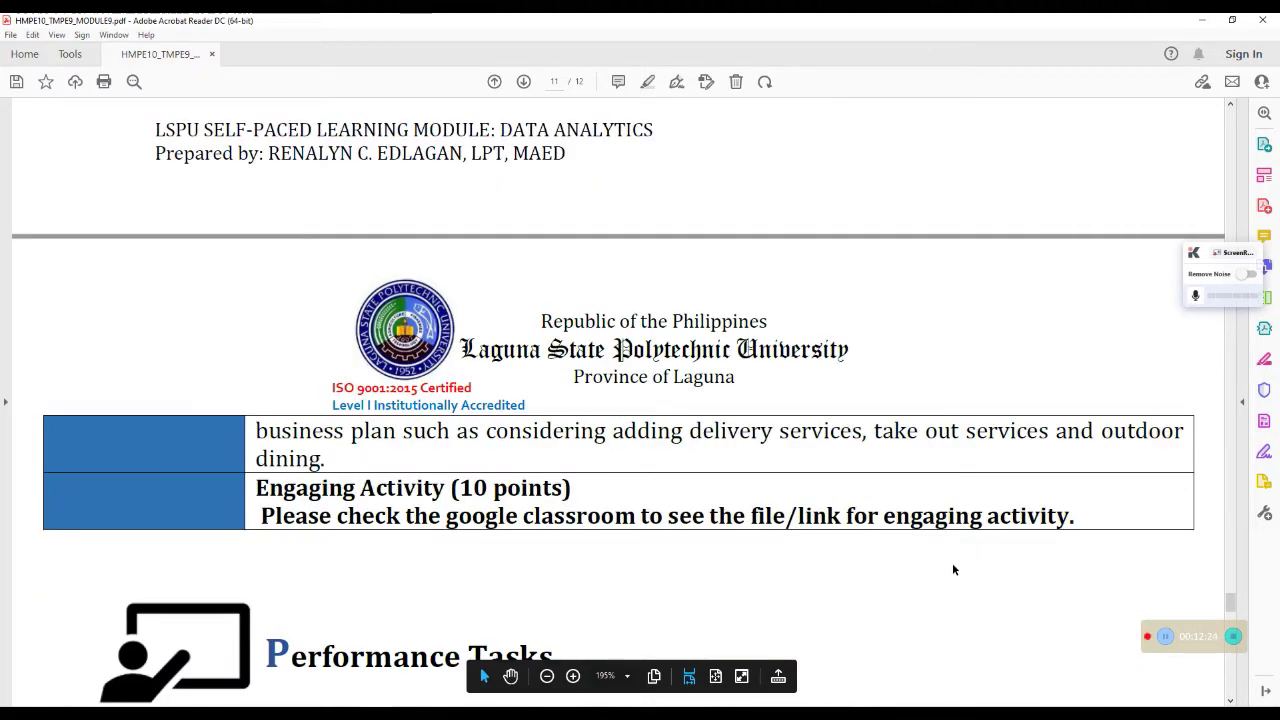
pyautogui.scroll(-7, 952, 557)
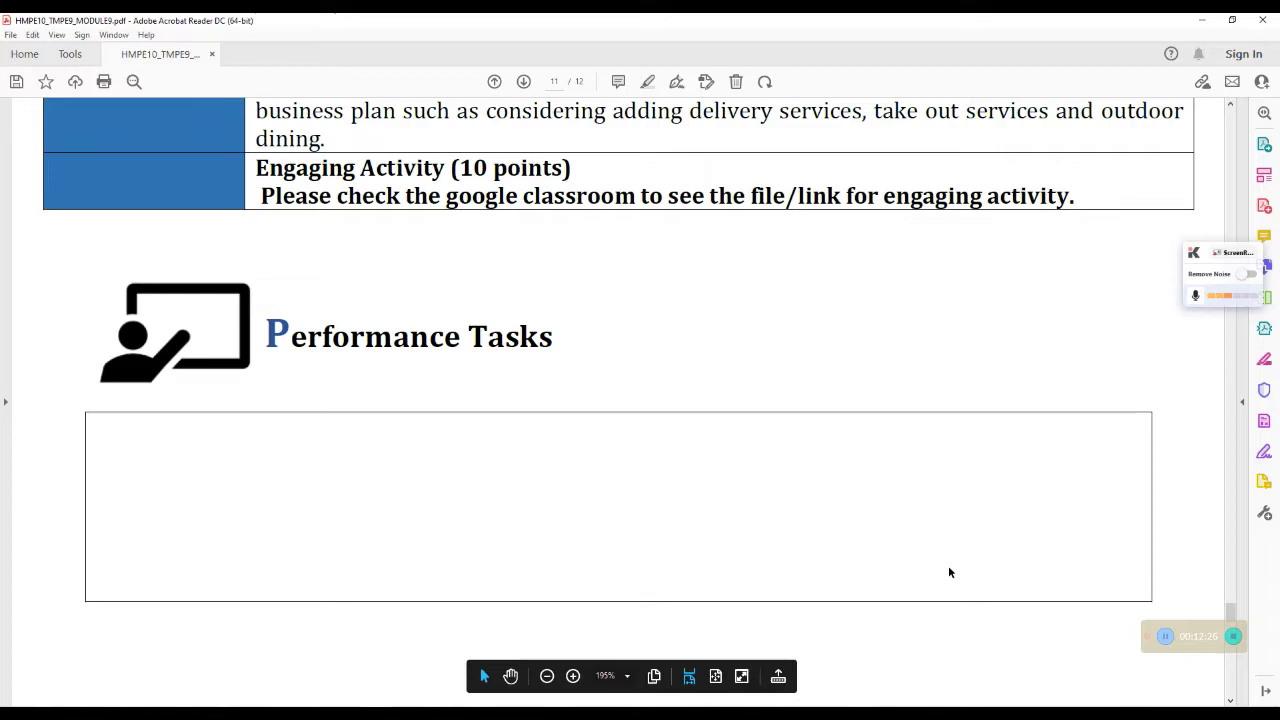
pyautogui.scroll(5, 949, 568)
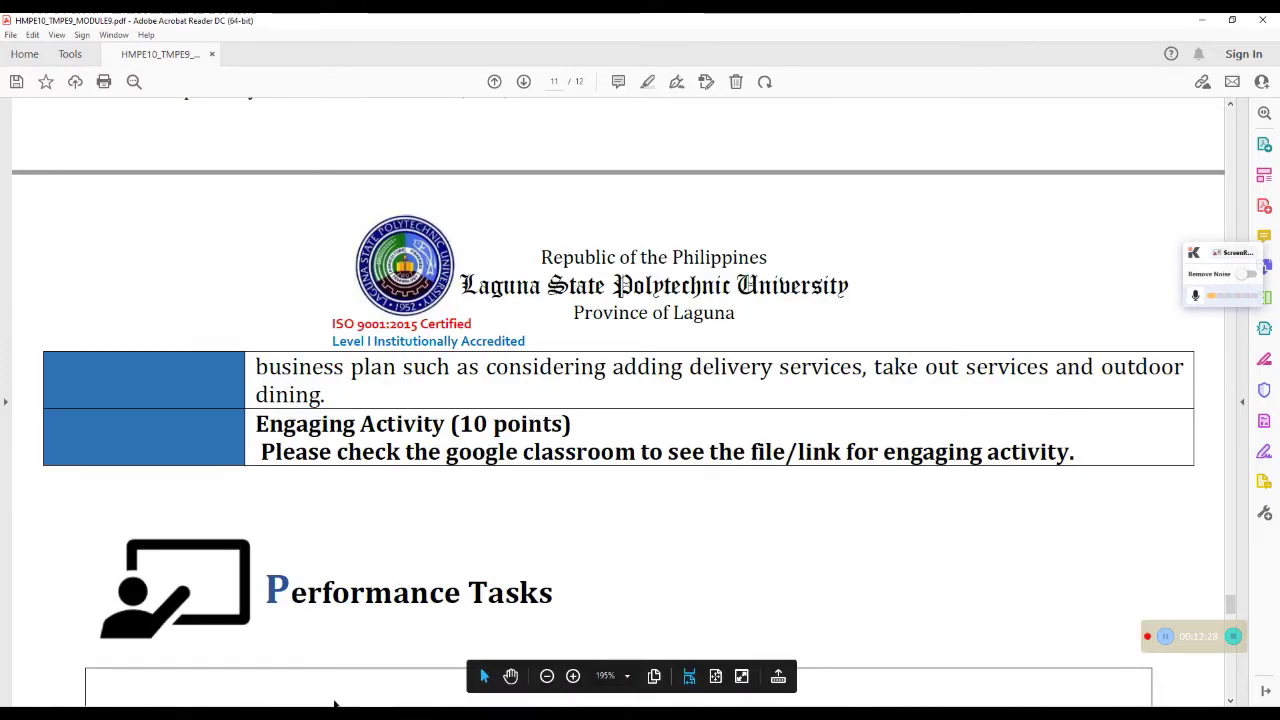
pyautogui.scroll(4, 532, 478)
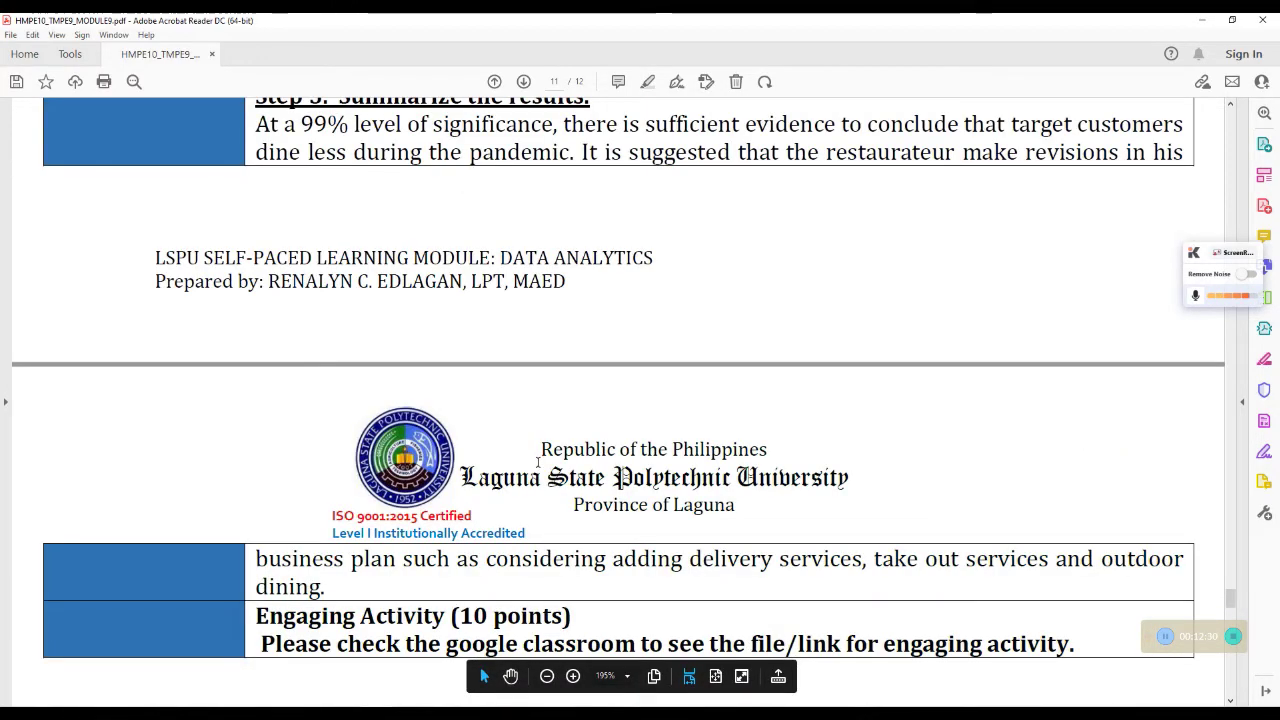
pyautogui.scroll(-3, 533, 449)
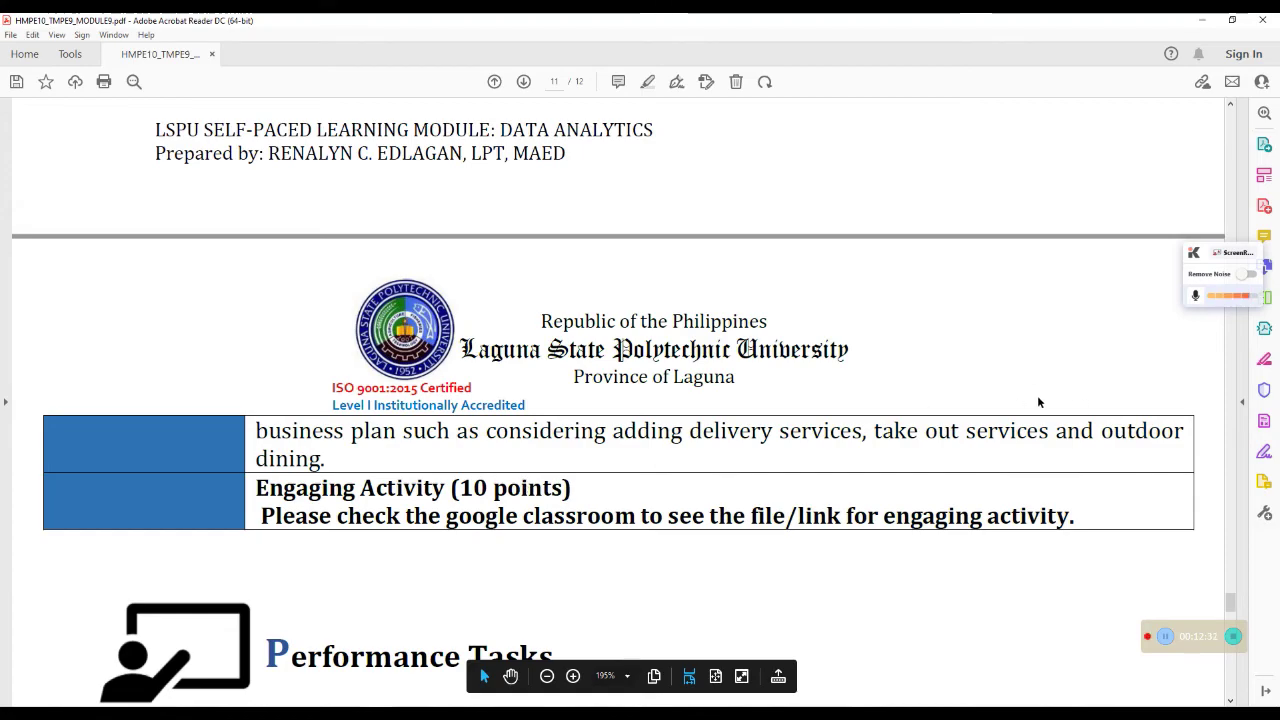